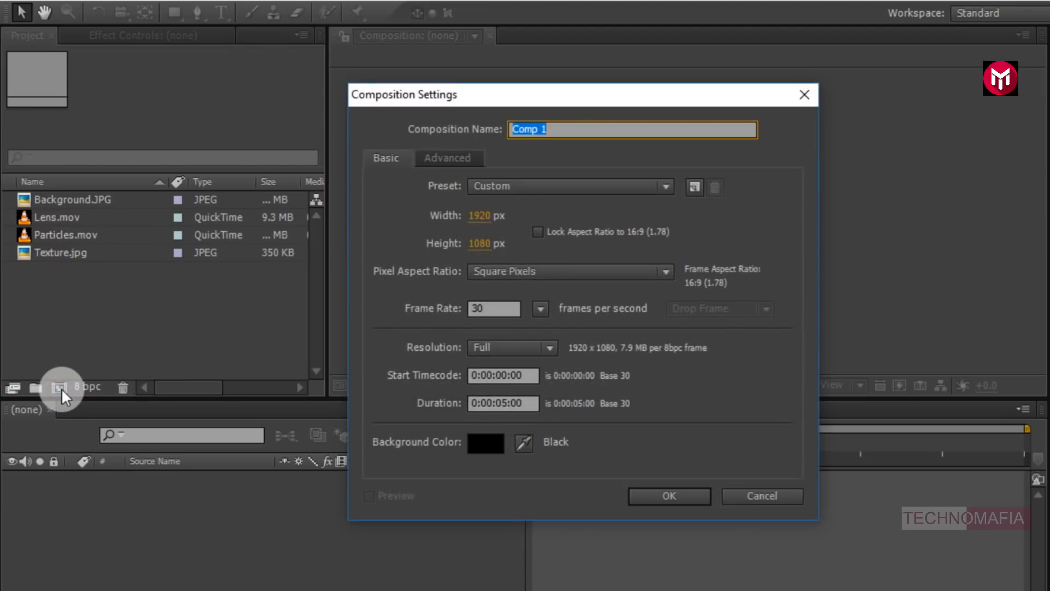
- Create a composition named Text with a duration of 0:00:10:00
text(Text)
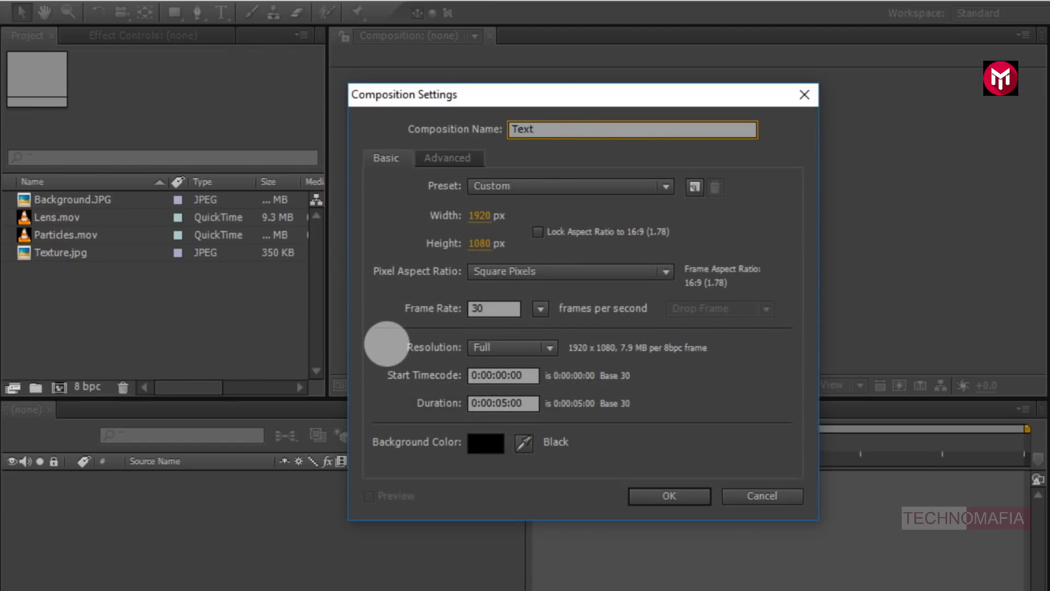
click(504, 394)
click(500, 404)
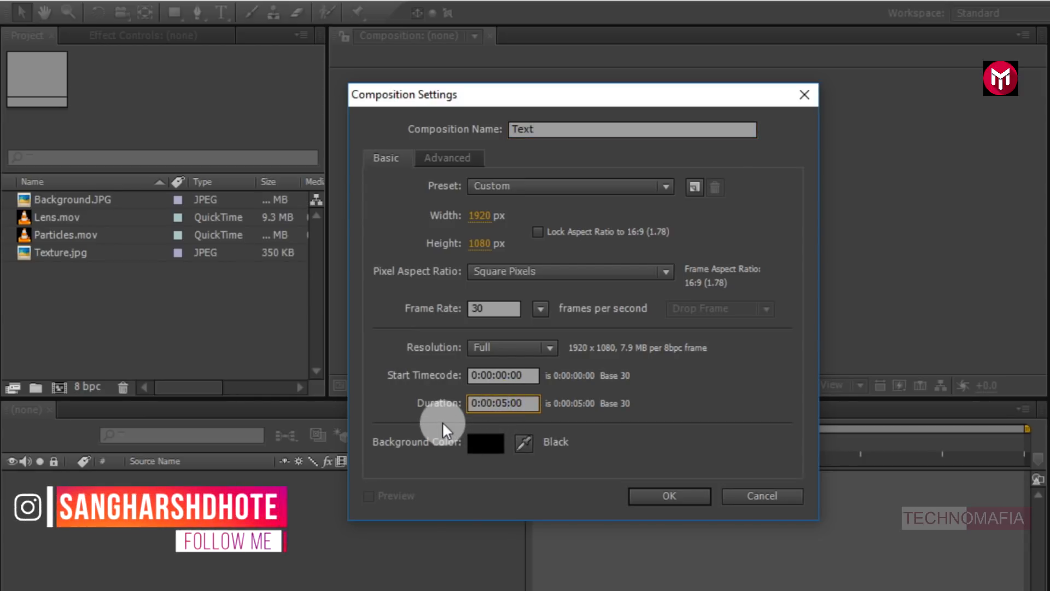
key(BackSpace)
key(BackSpace)
text(10)
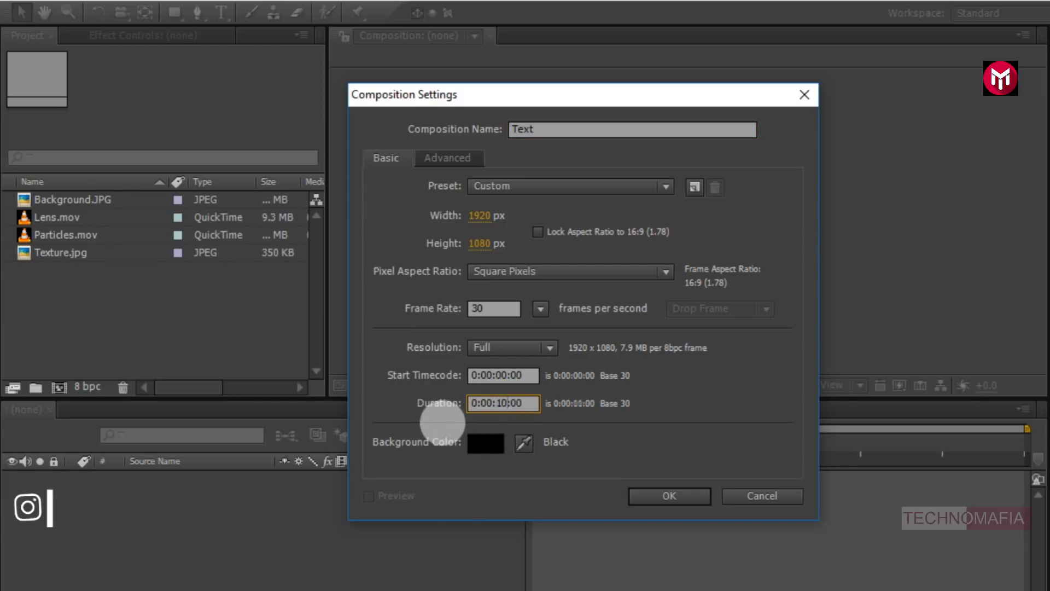
click(649, 491)
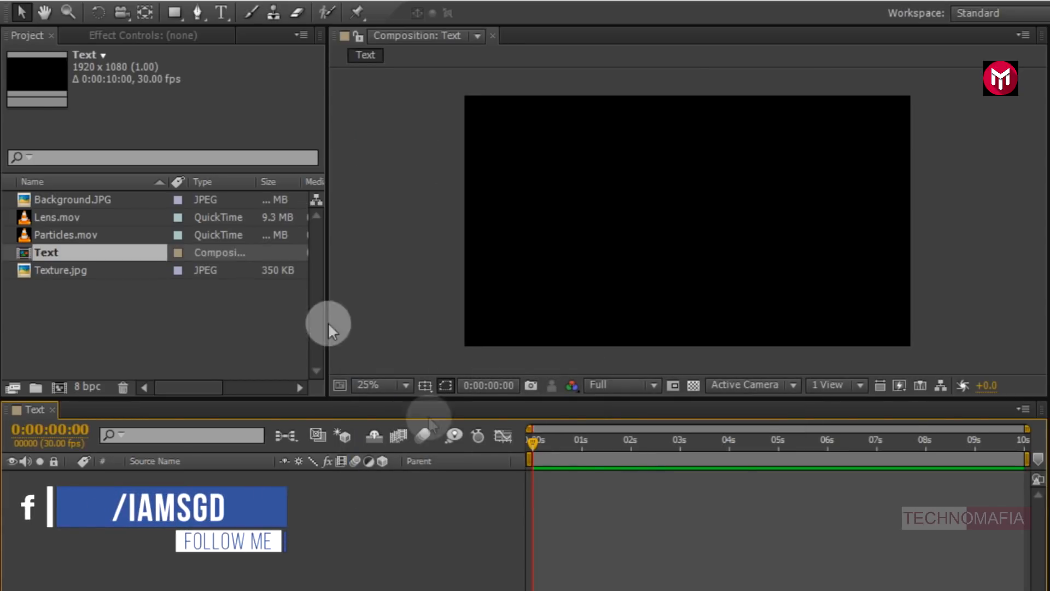
- Type the text "TITLE ANIMATION" on two lines in the middle of the composition
click(222, 12)
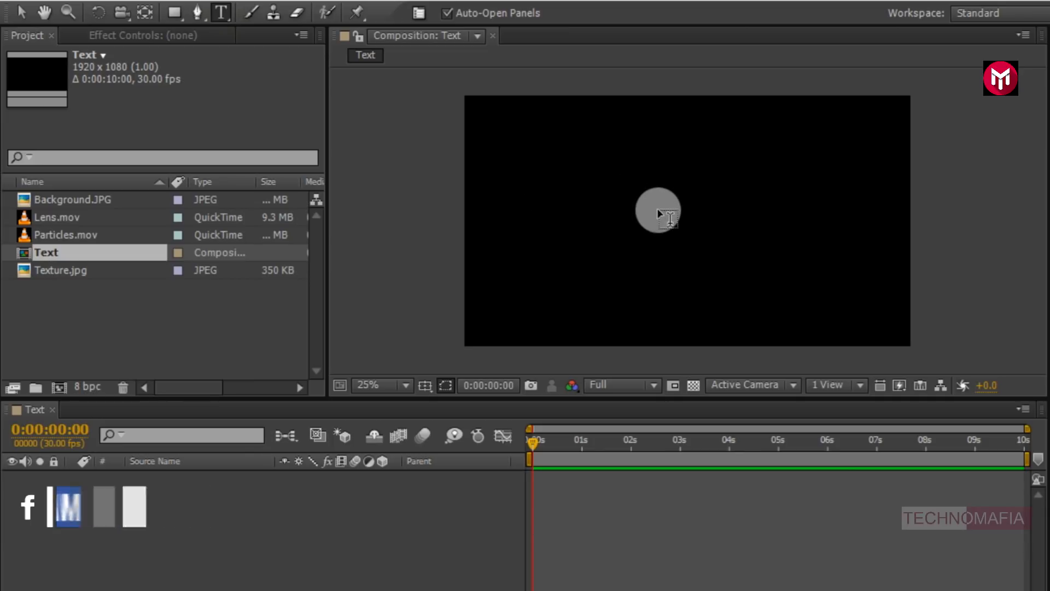
click(658, 212)
text(TITLE )
text(ANIMATION)
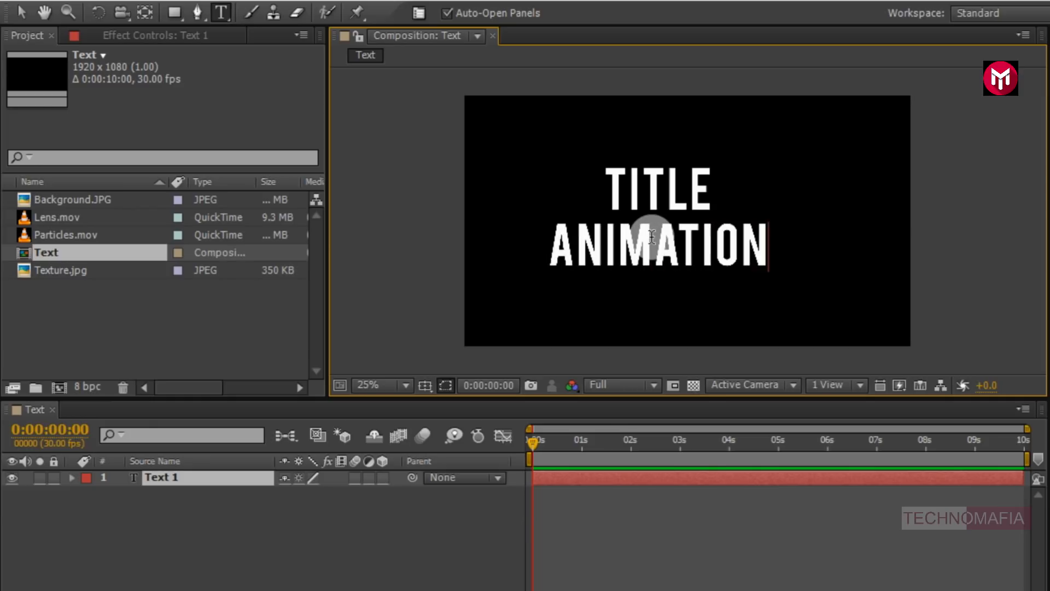
key(KP_Enter)
- Align the text layer to the composition's horizontal and vertical centers
click(21, 13)
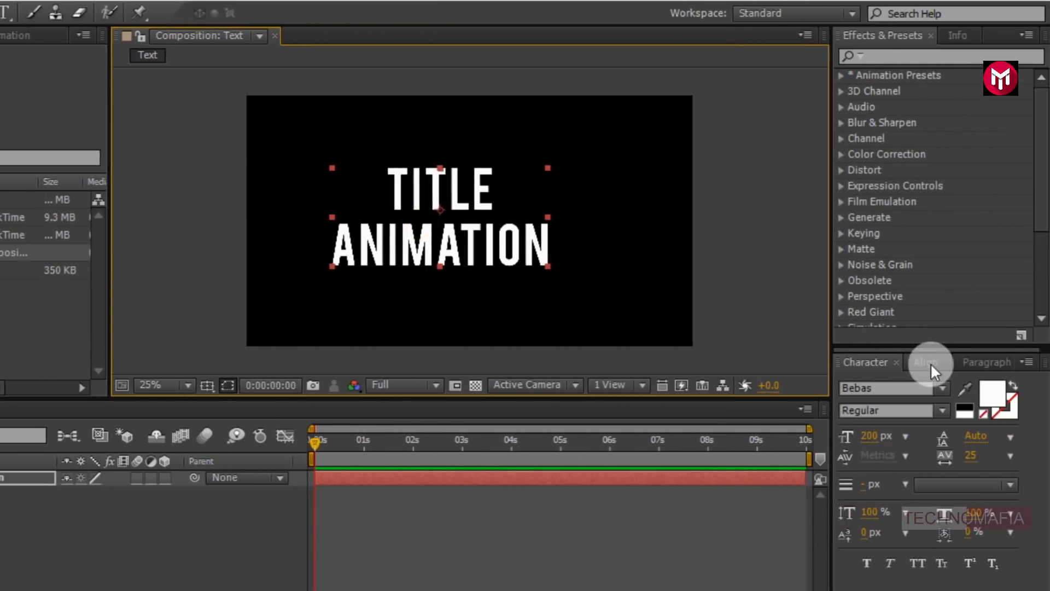
click(925, 362)
click(888, 406)
click(974, 405)
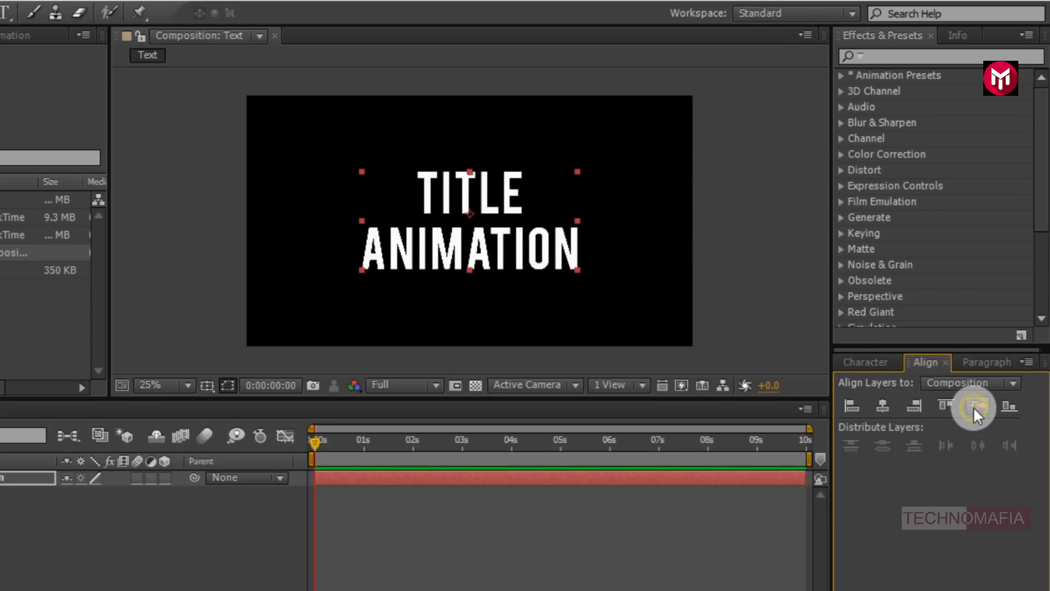
- Create a new composition named Reflection
click(59, 386)
text(Reflection)
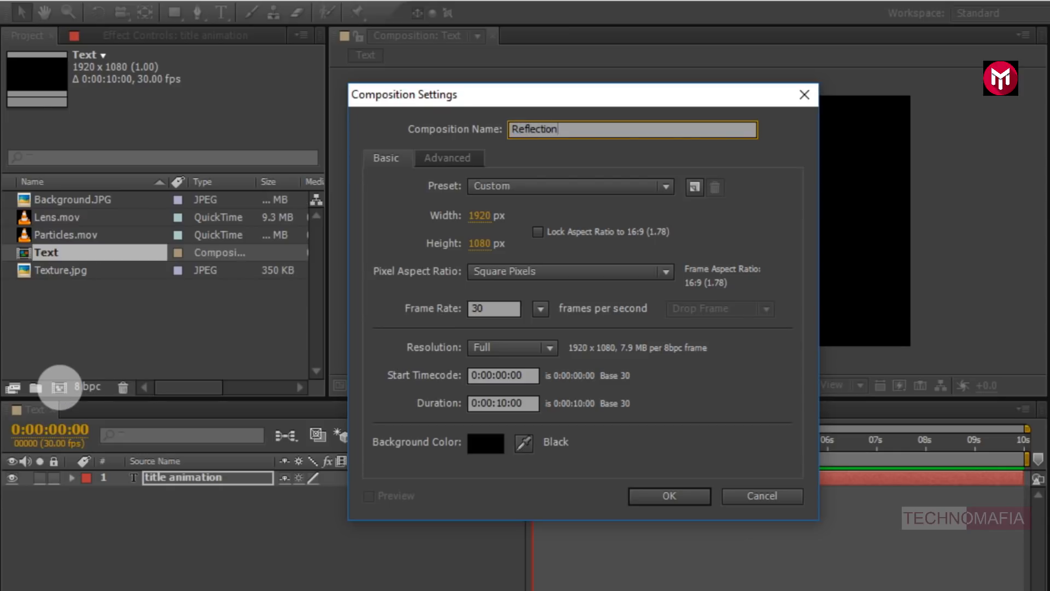
click(649, 494)
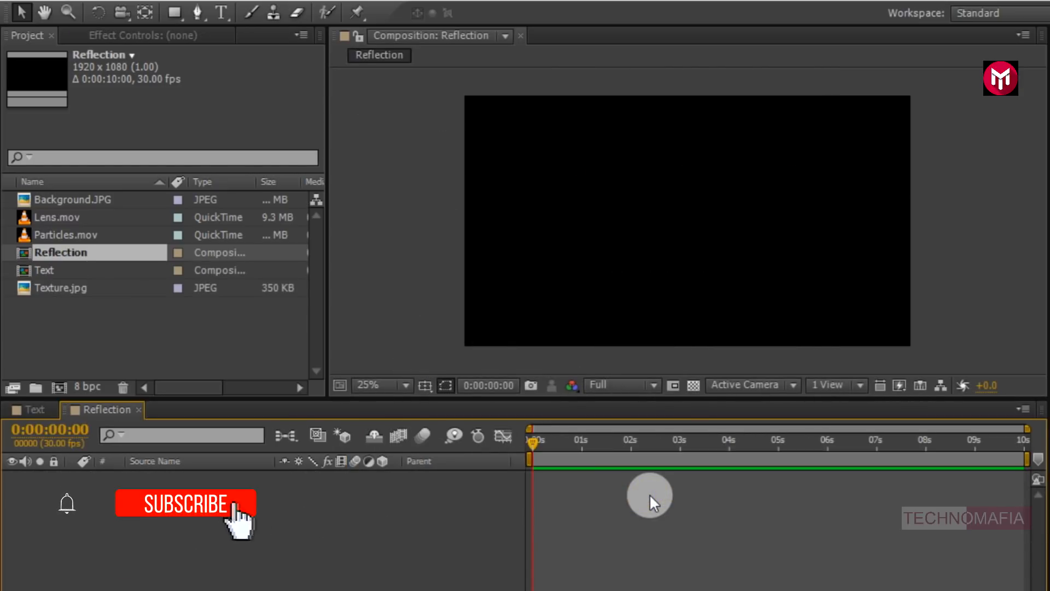
- Add Texture.jpg to the Reflection composition and move it toward the lower right of the frame
click(38, 291)
drag(50, 290, 123, 510)
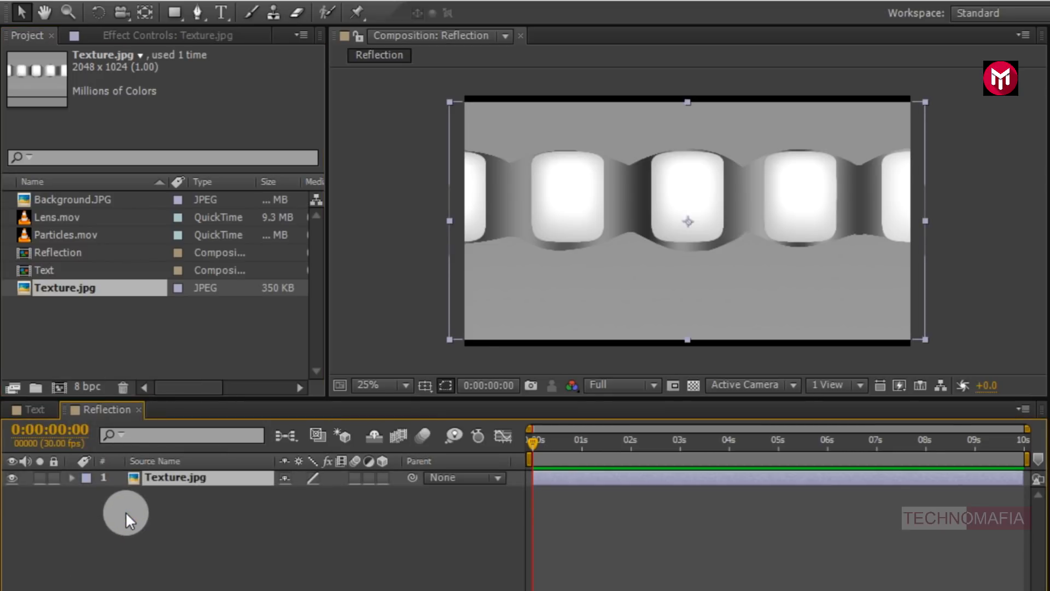
drag(604, 228, 693, 255)
- Keyframe the texture's Position from 1464, 684 at the start to 284, 684 at the end of the timeline
key(p)
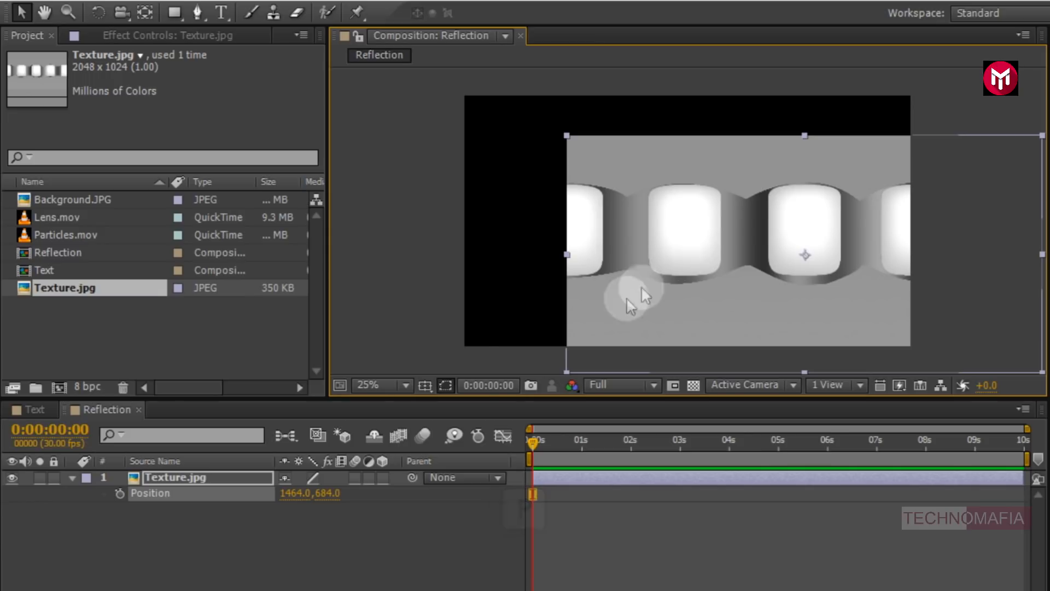
click(120, 493)
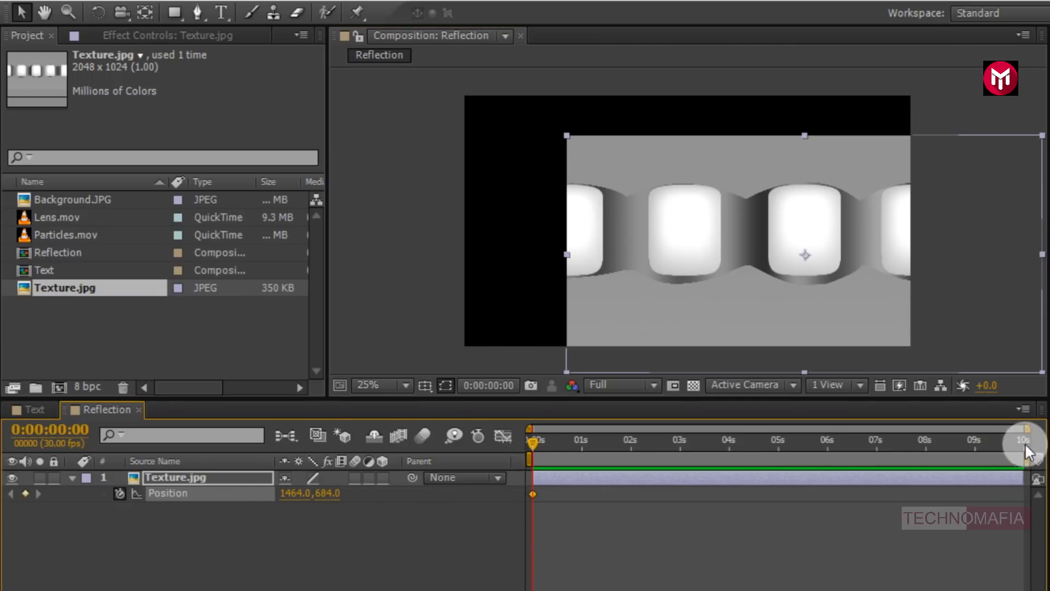
drag(934, 280, 661, 299)
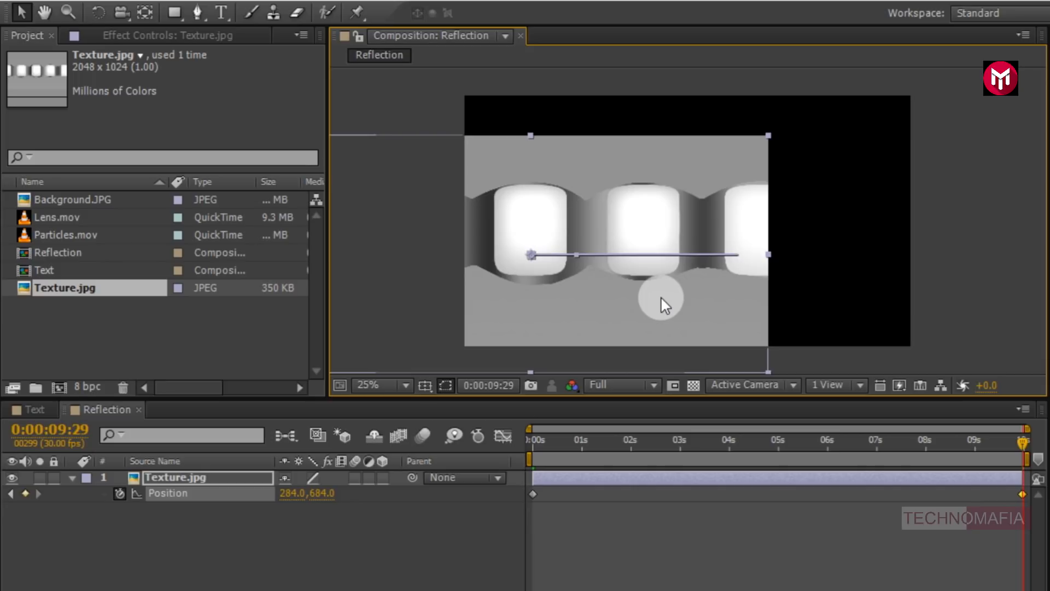
- Return to the start of the timeline and apply the Motion Tile effect to the texture layer
click(530, 435)
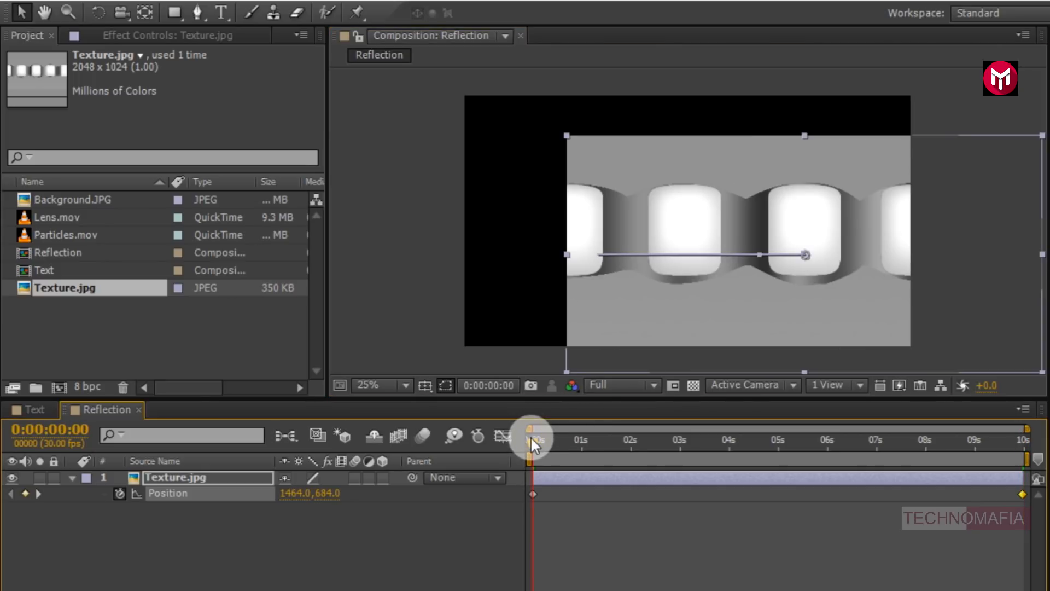
mouse_move(531, 436)
mouse_down()
mouse_move(1005, 438)
mouse_move(526, 451)
mouse_up()
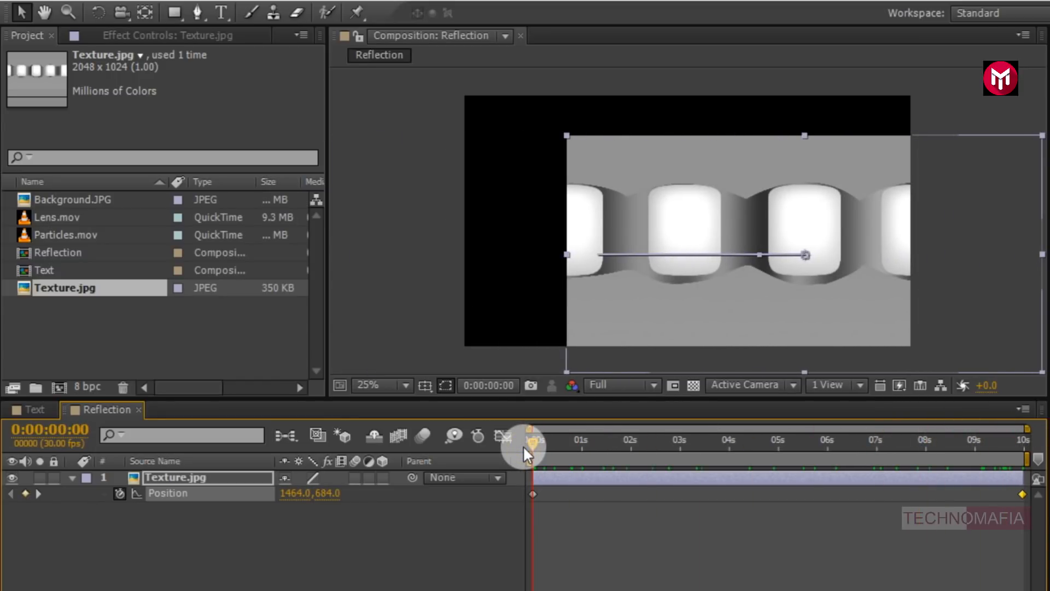
click(876, 57)
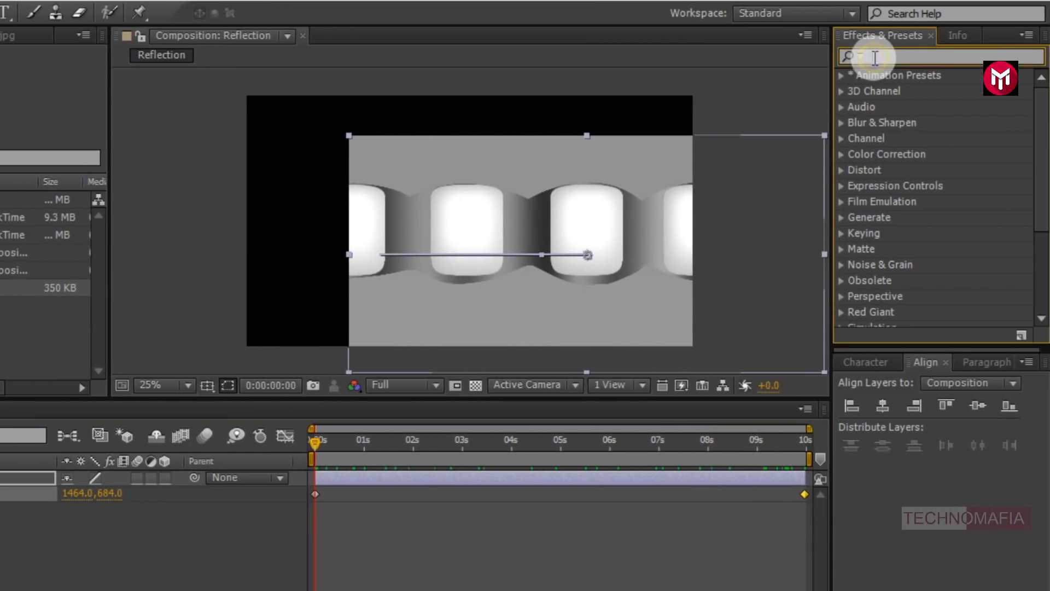
text(motion)
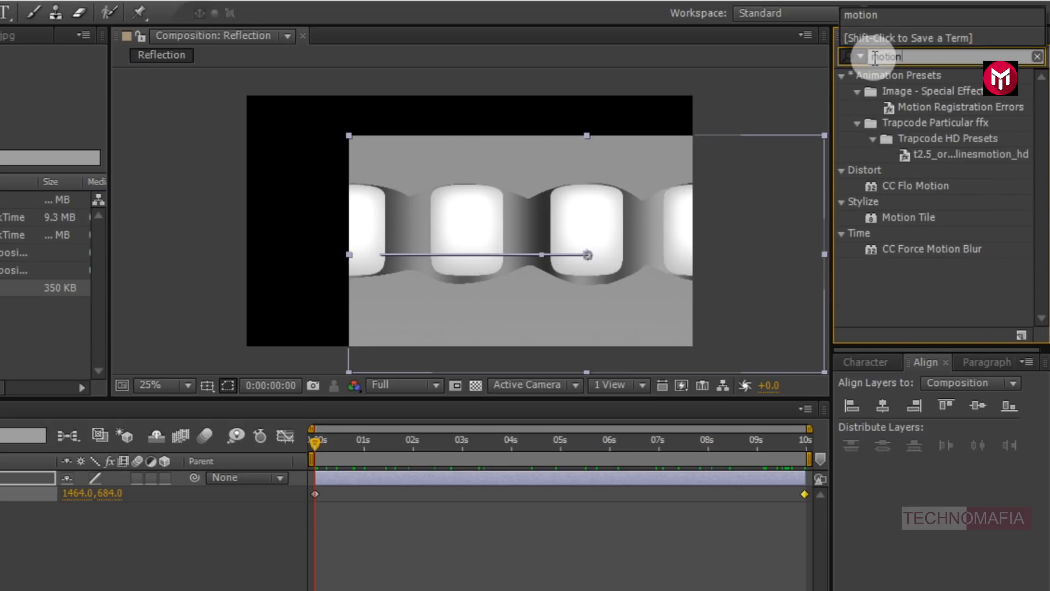
double_click(900, 216)
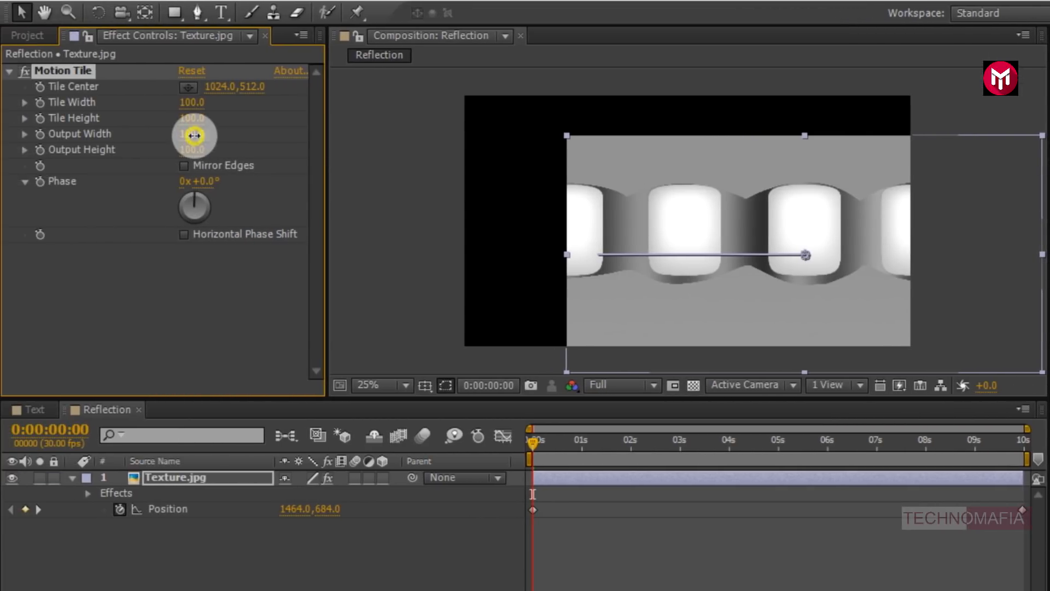
- Set Motion Tile's Output Width and Output Height to 200 and enable Mirror Edges
click(195, 135)
text(200)
key(Tab)
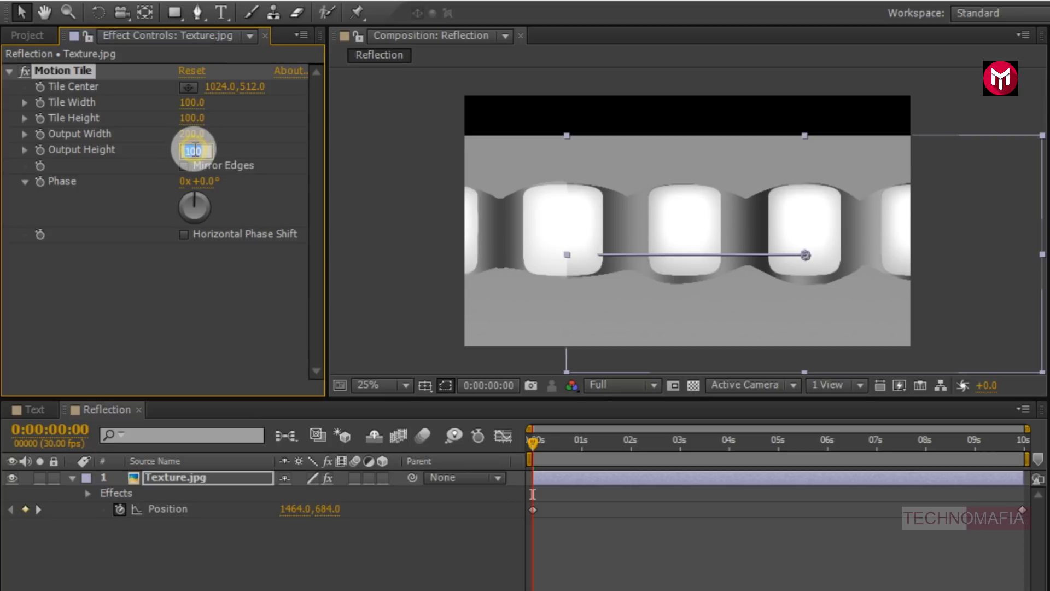
text(200)
key(Return)
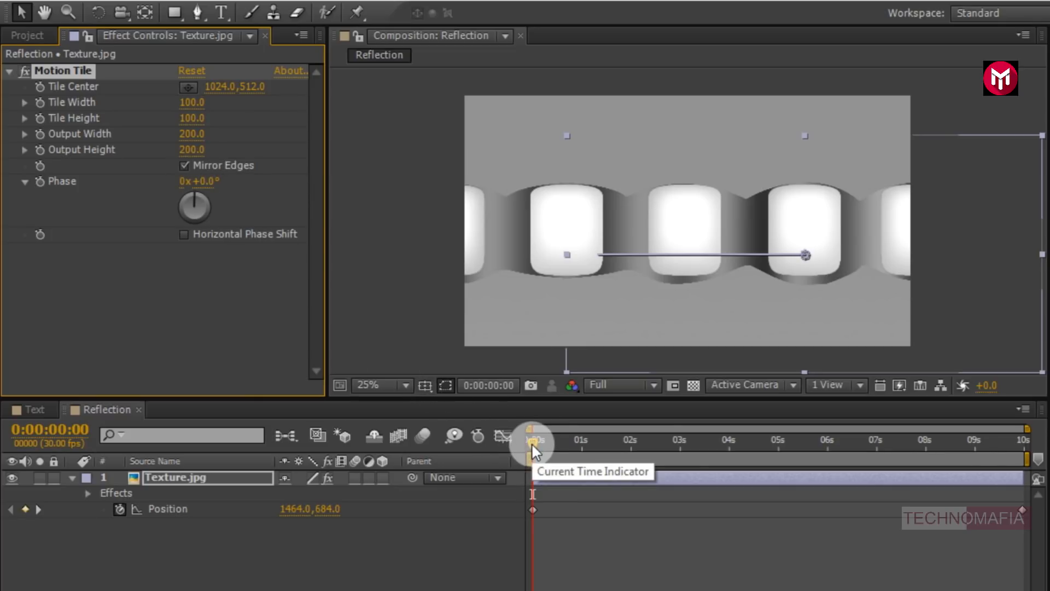
- Create a new composition named Animation with a duration of 0:00:05:00
mouse_move(530, 440)
mouse_down()
mouse_move(875, 438)
mouse_move(526, 438)
mouse_up()
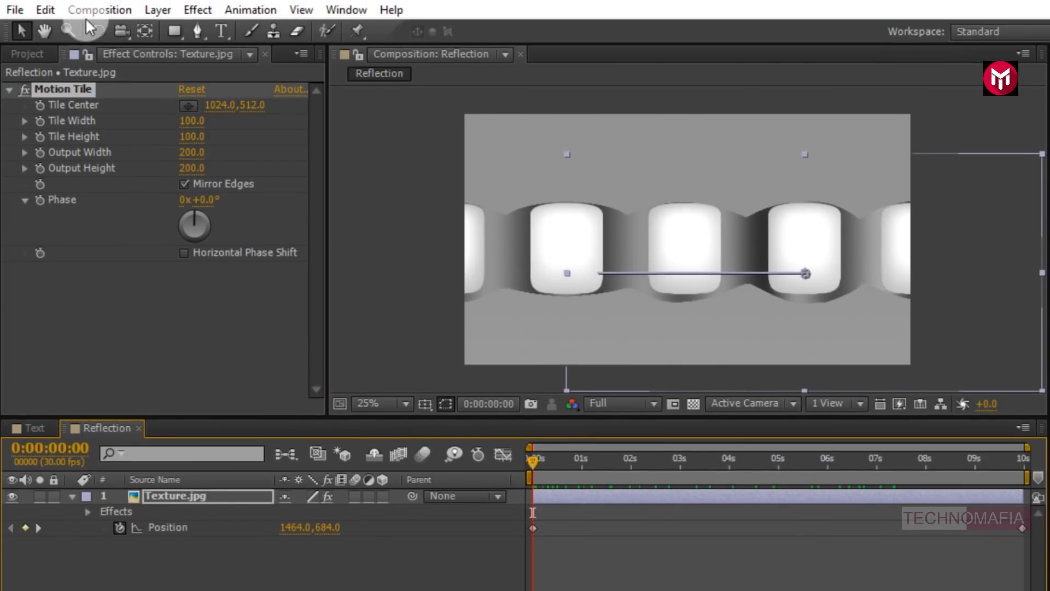
click(92, 11)
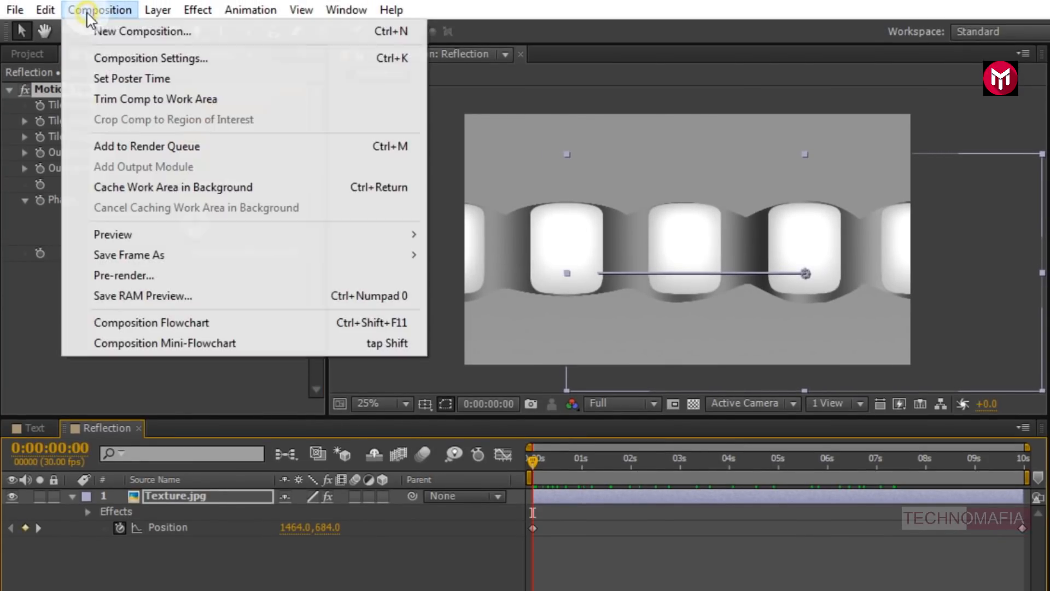
click(97, 30)
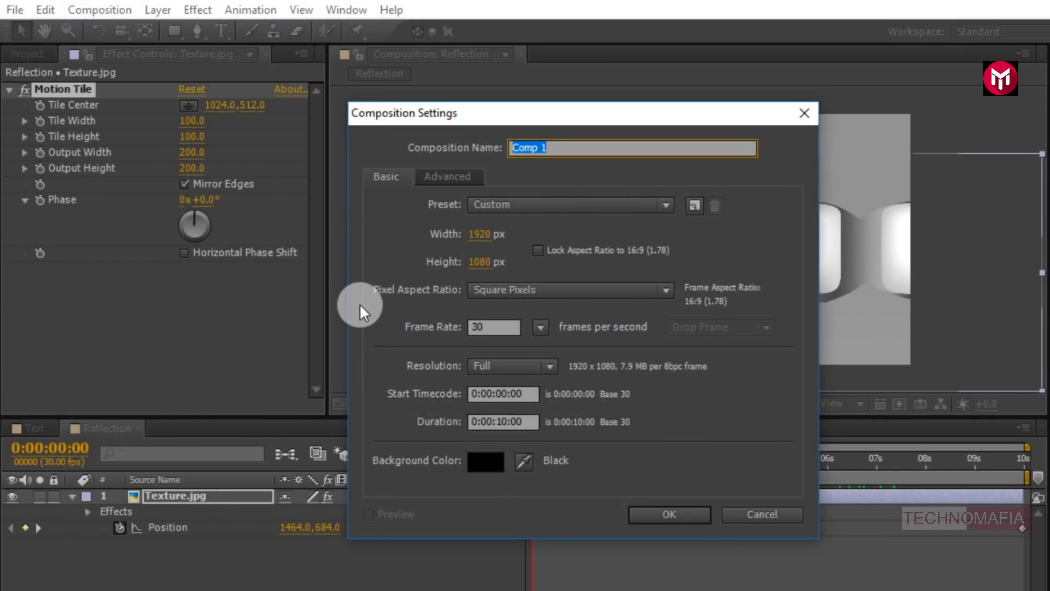
text(Animation)
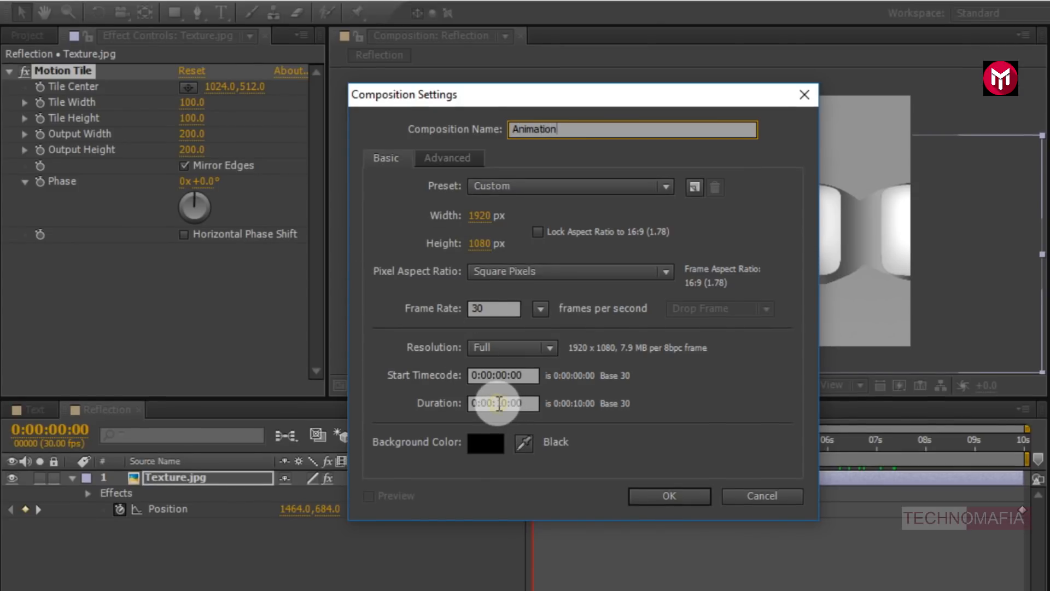
click(504, 422)
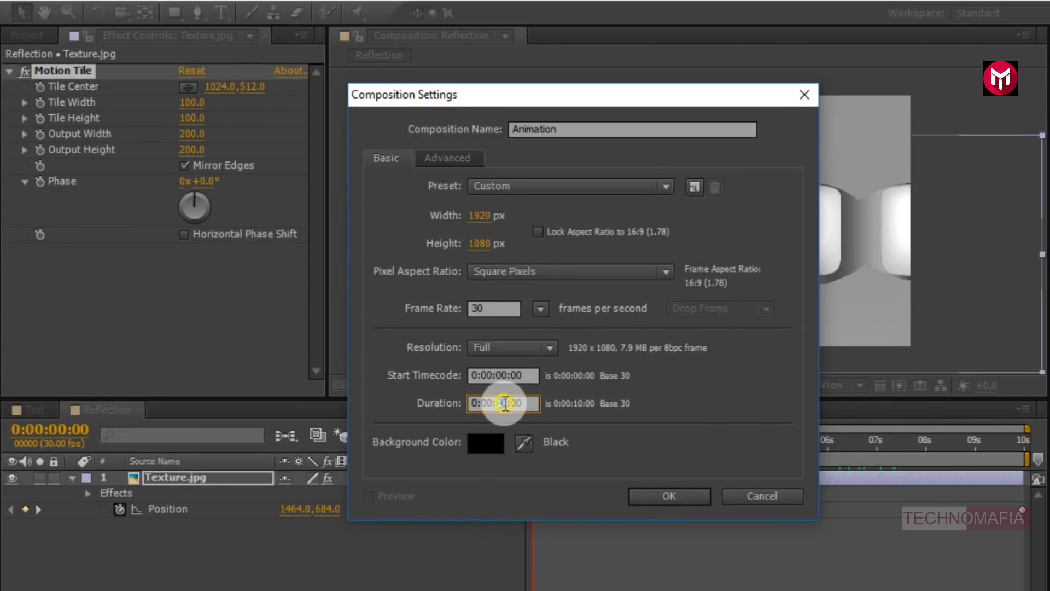
double_click(505, 403)
text(05)
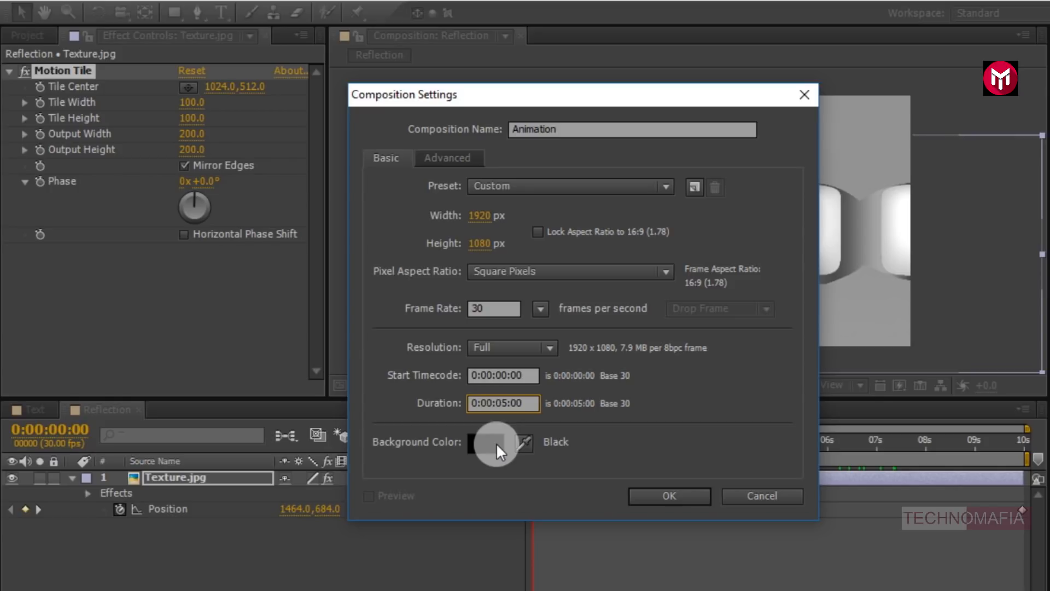
click(634, 495)
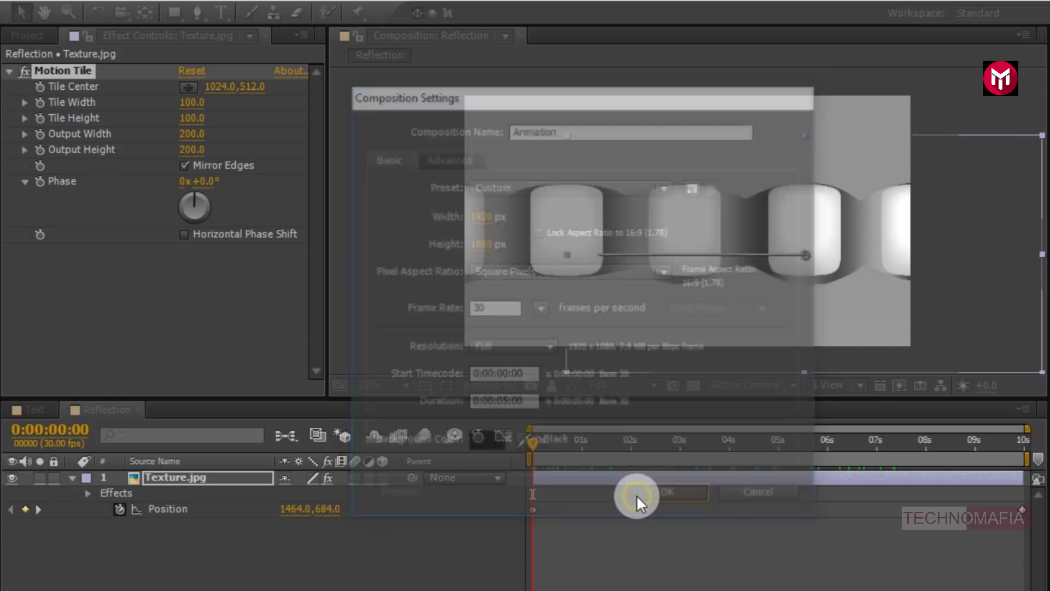
- Add a new solid layer named BG to the Animation composition
right_click(245, 557)
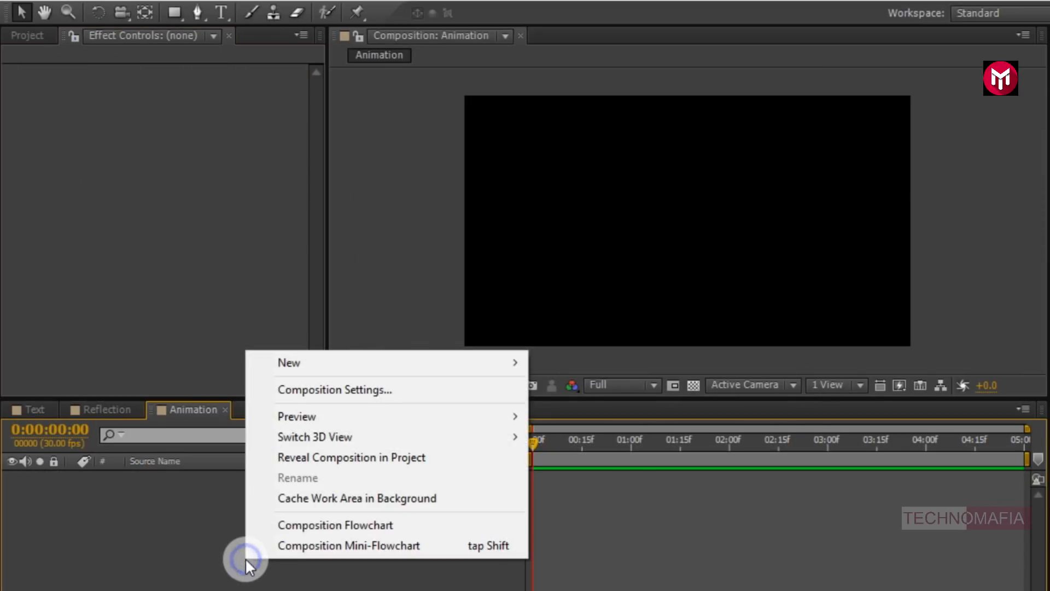
click(298, 363)
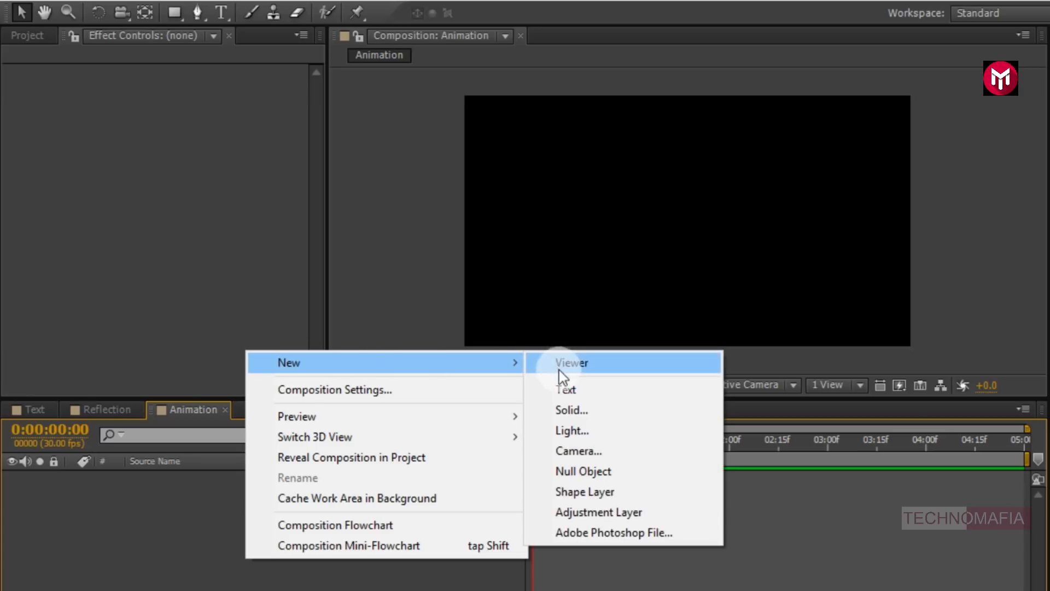
click(561, 409)
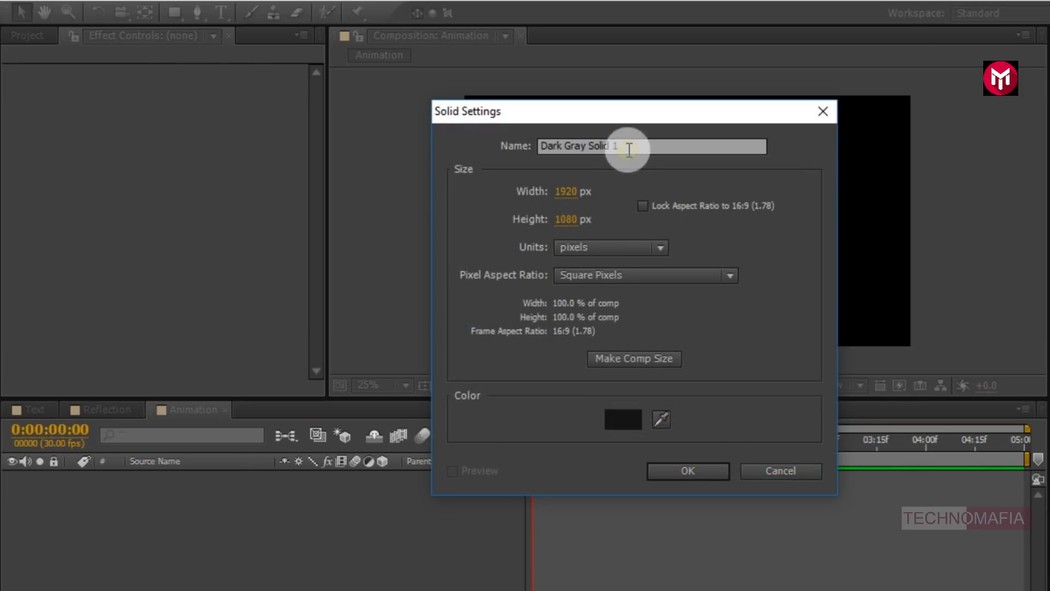
drag(629, 149, 531, 152)
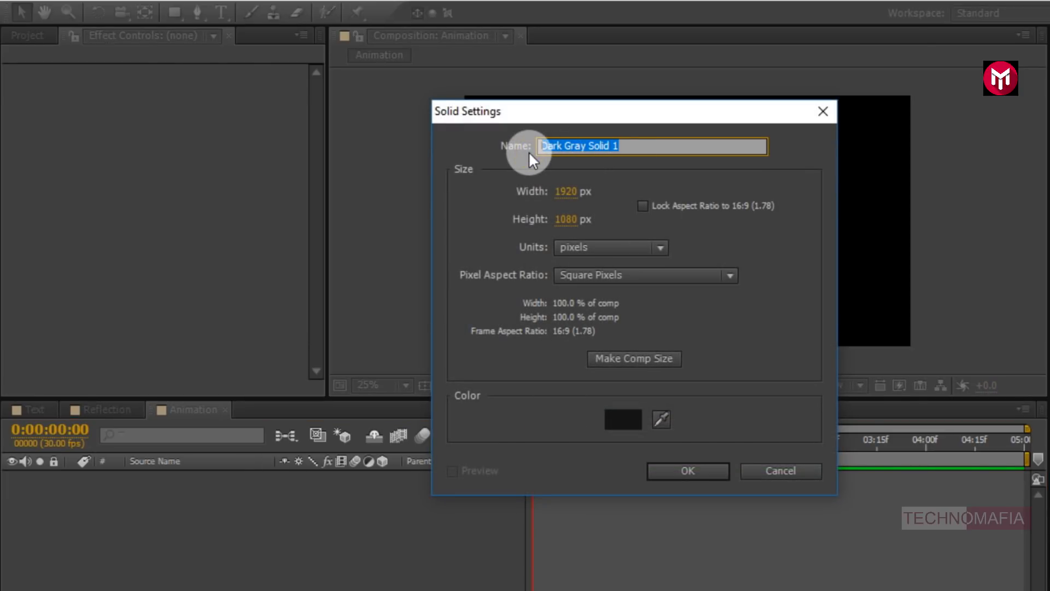
text(BG)
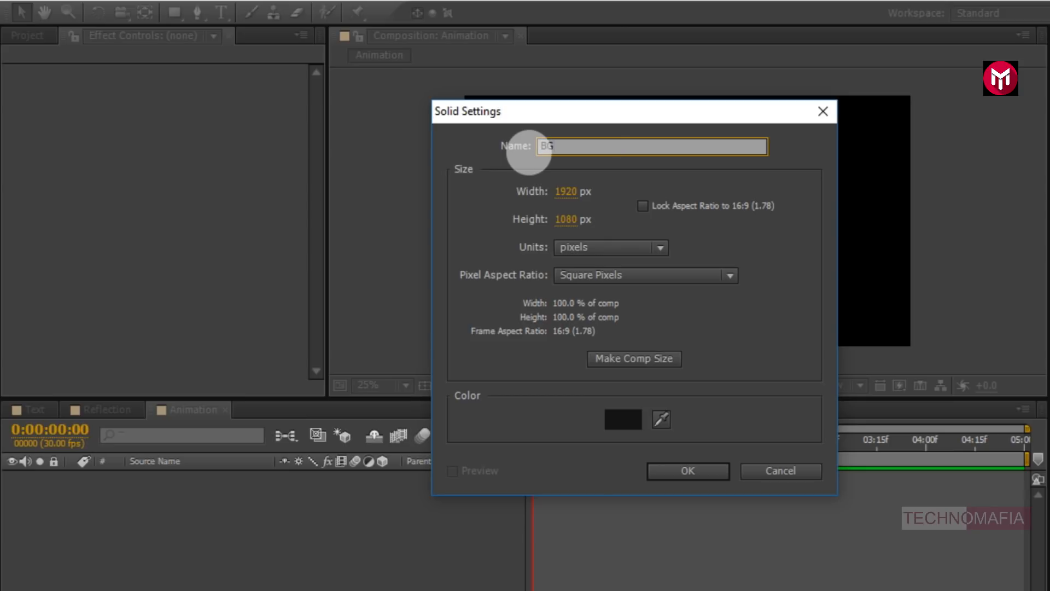
click(671, 466)
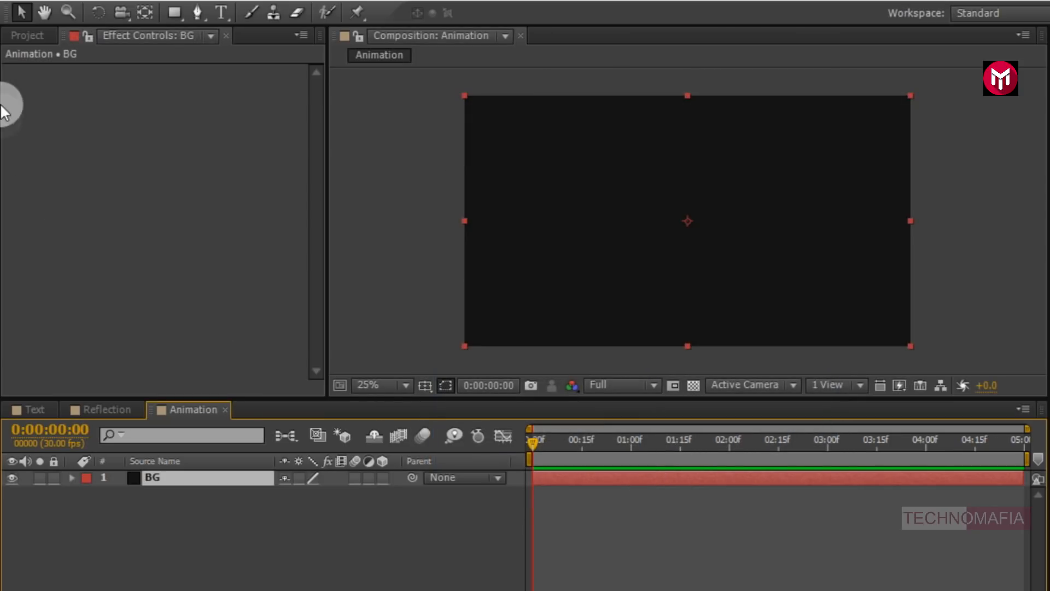
- Place the Text composition into the Animation timeline above the BG layer
click(17, 36)
click(47, 307)
drag(47, 307, 169, 473)
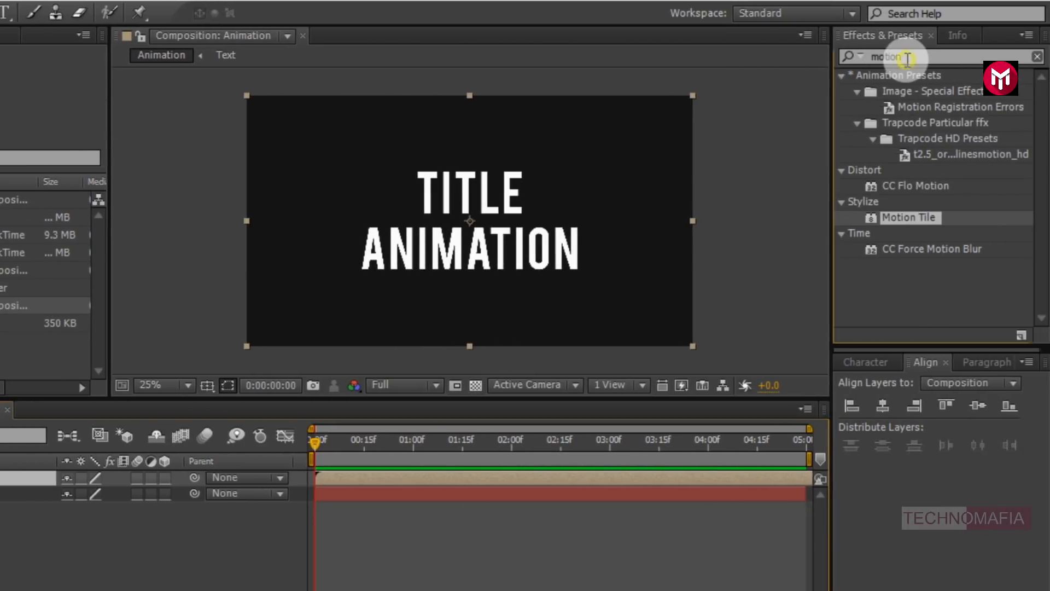
- Apply the Fill effect to the Text layer and set its fill color to black
double_click(907, 59)
text(fil)
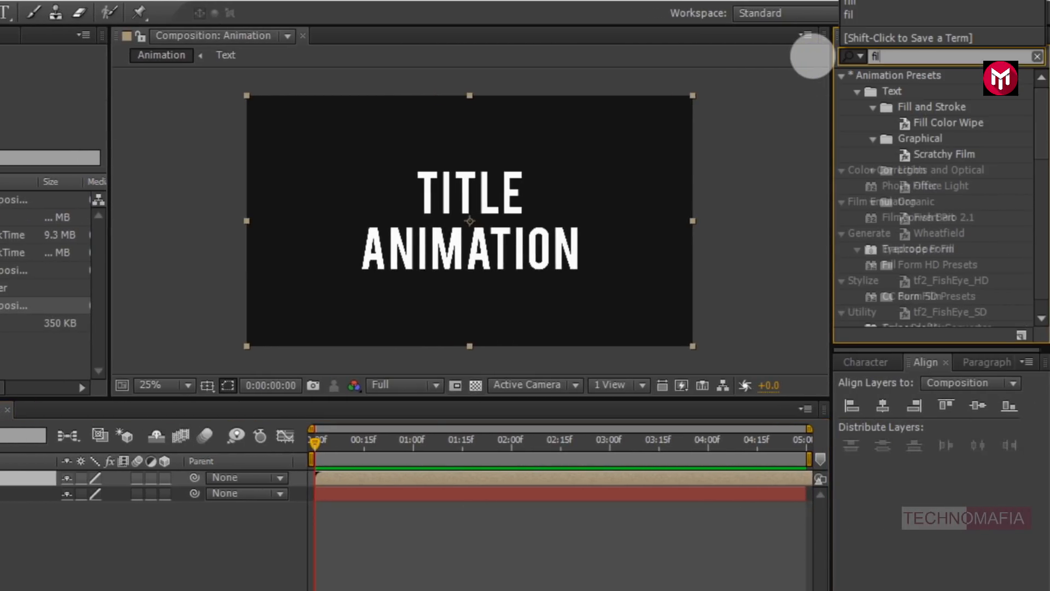
text(l)
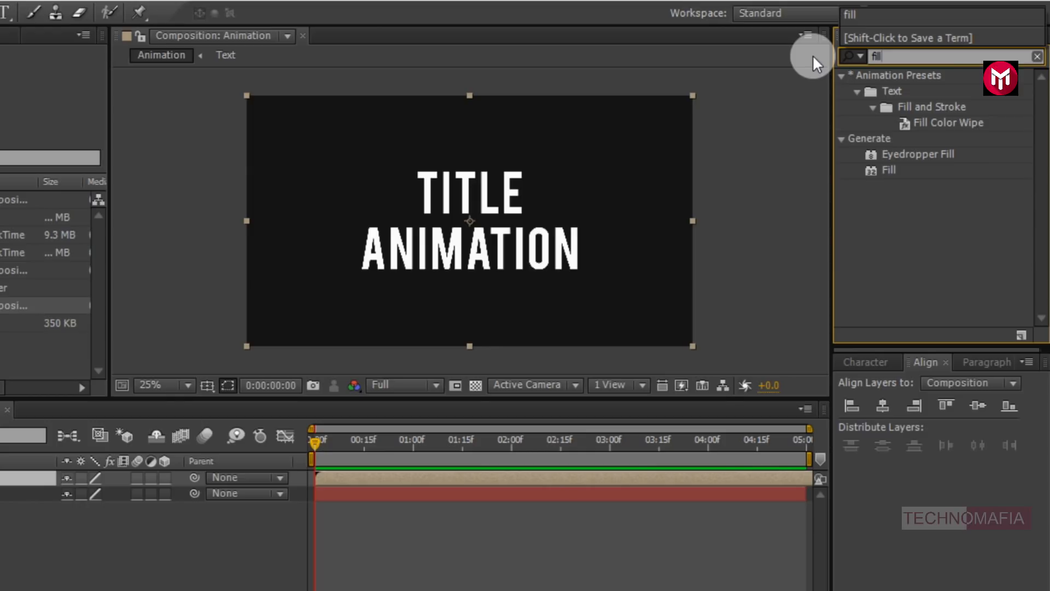
double_click(882, 169)
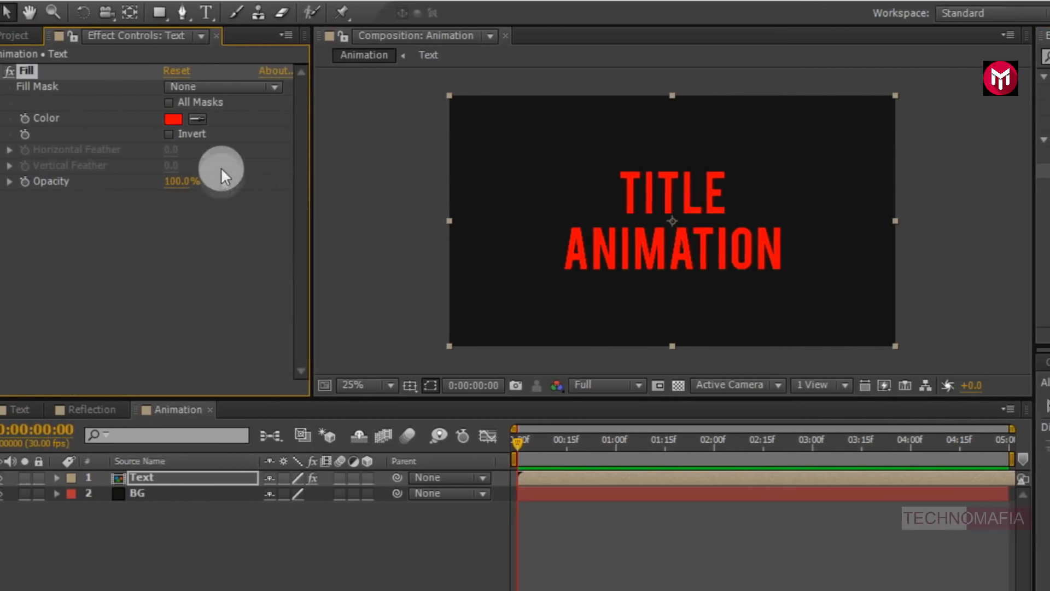
click(189, 121)
drag(516, 453, 508, 563)
click(912, 304)
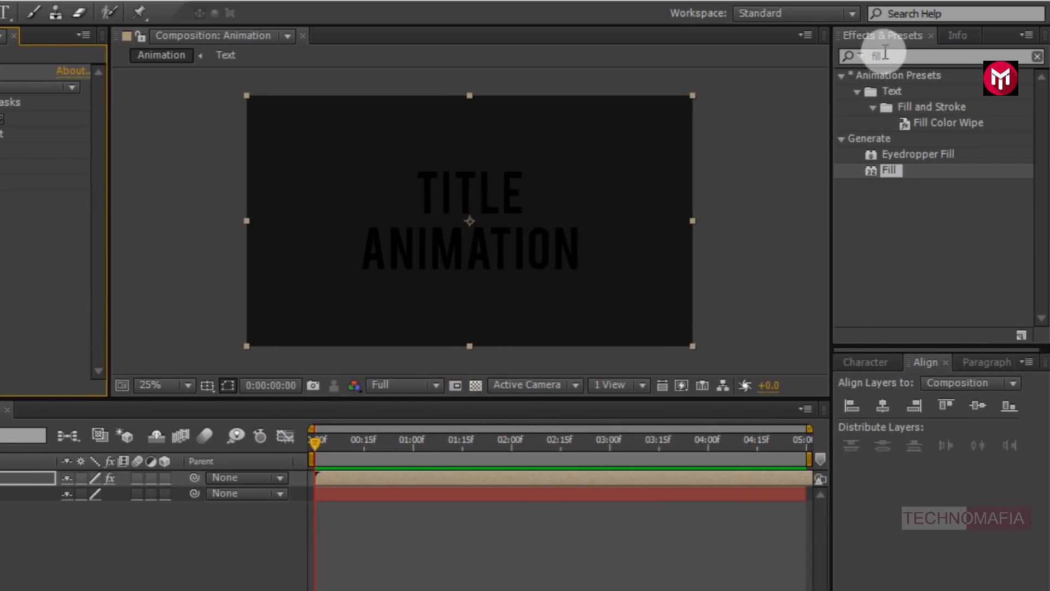
- Apply Drop Shadow to the Text layer and set its Opacity to 90%
click(891, 58)
text(drop)
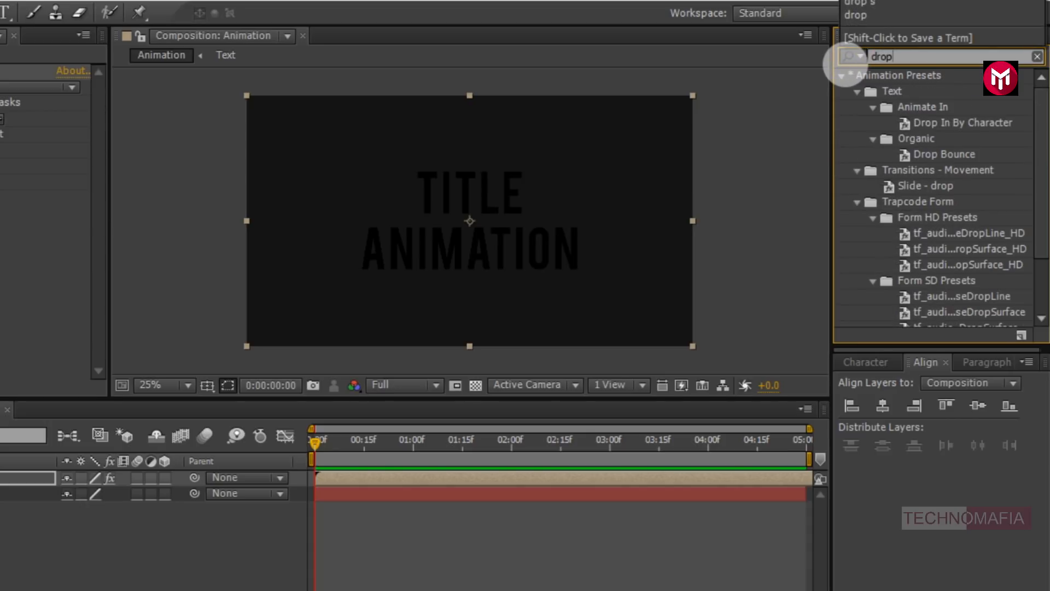
click(896, 190)
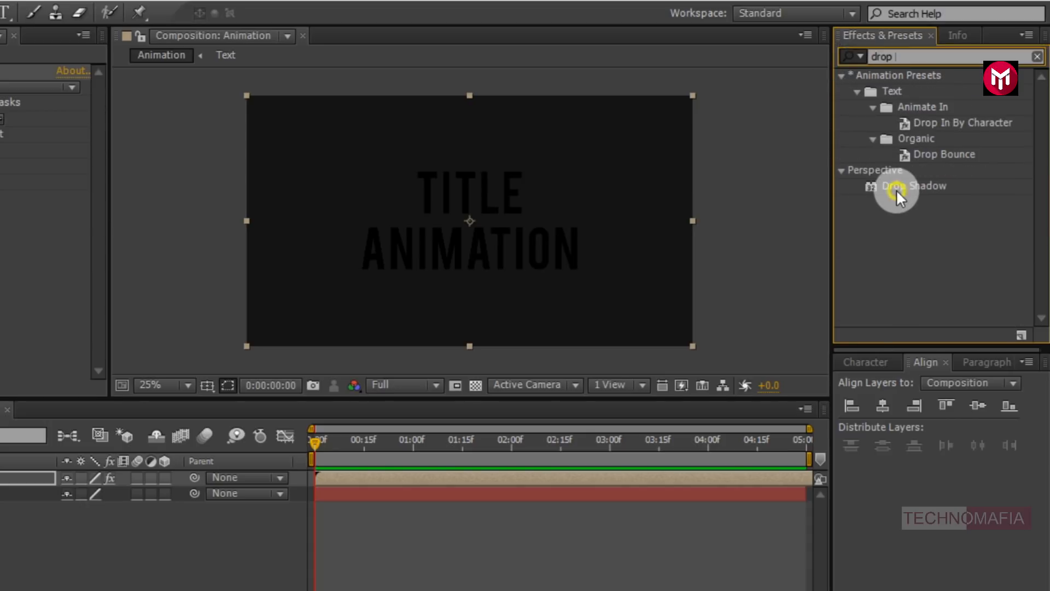
double_click(899, 189)
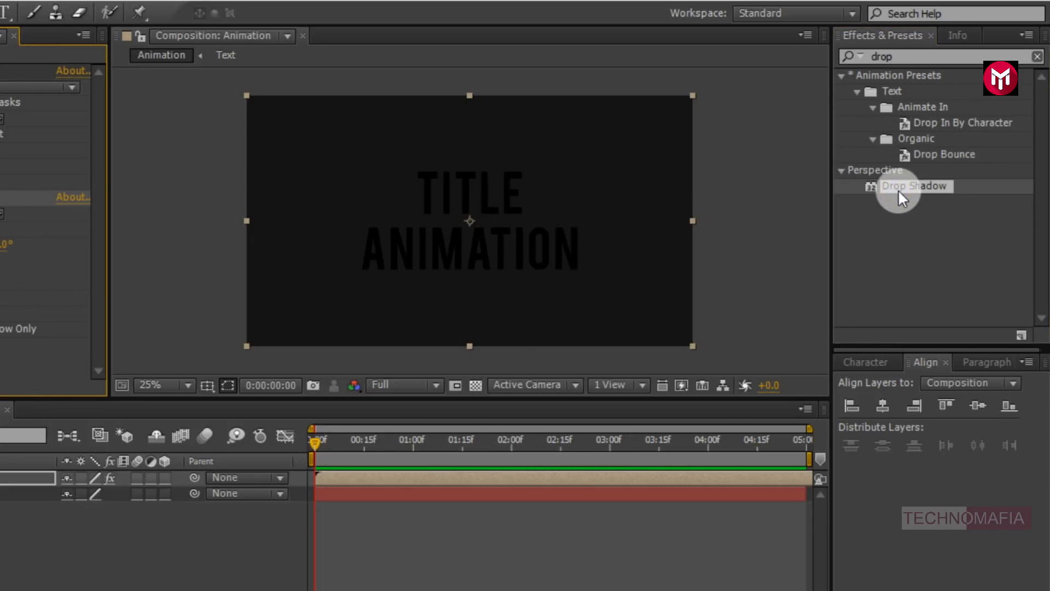
click(187, 229)
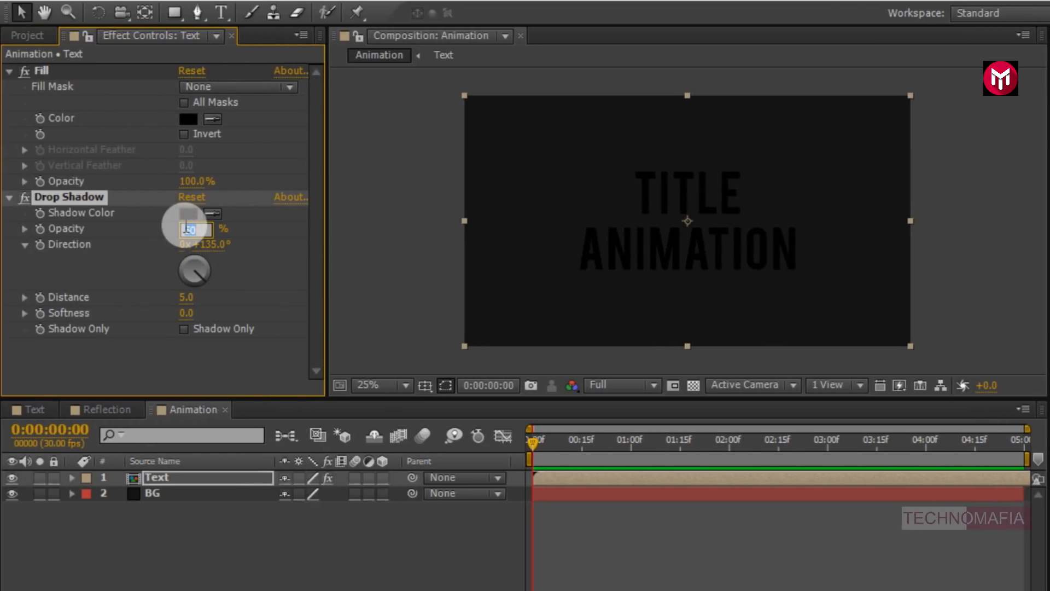
key(Return)
- Enable keyframing on the Drop Shadow Direction and set it to 225° at the start
click(41, 250)
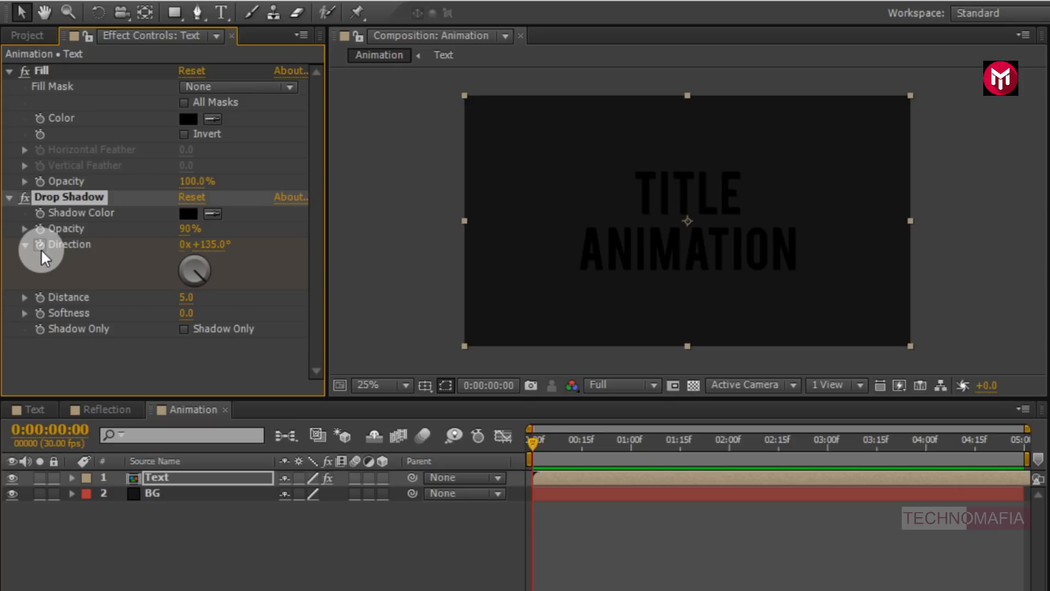
click(206, 244)
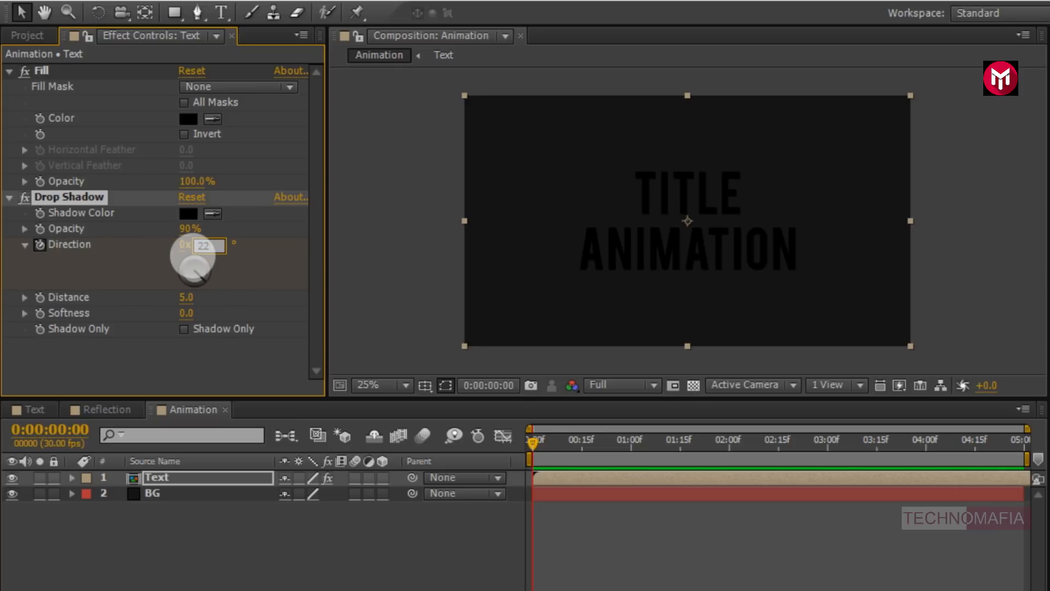
text(225)
click(192, 256)
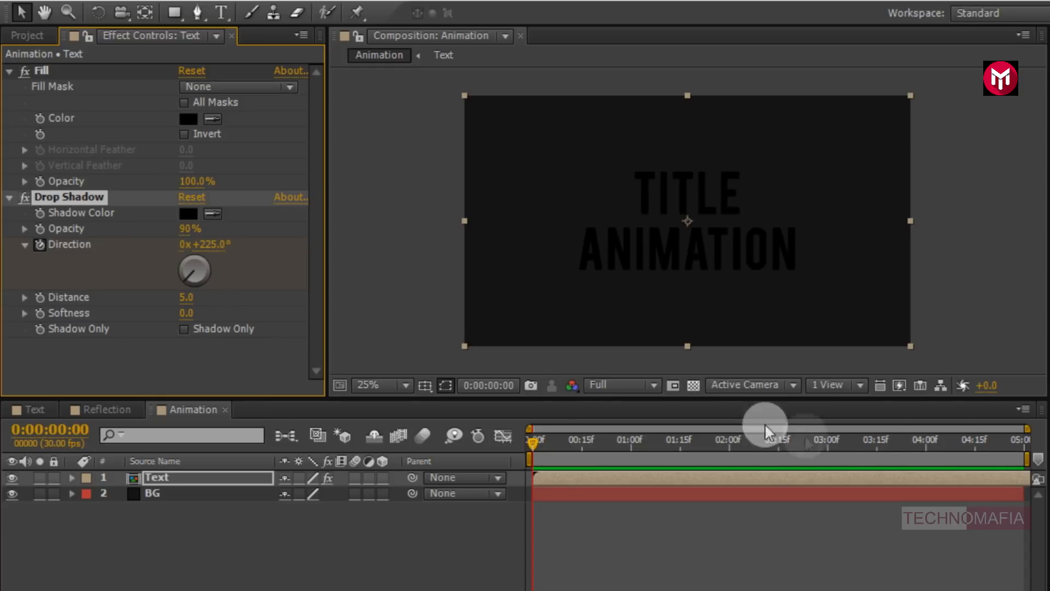
- Move to the end of the composition and set the Drop Shadow Direction to 150°
click(1024, 442)
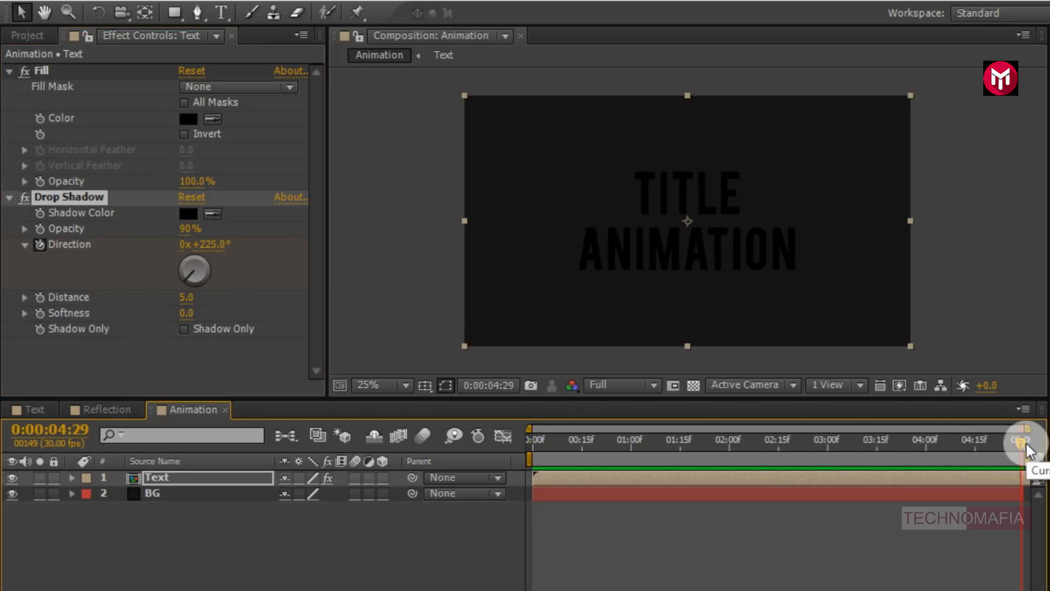
click(211, 244)
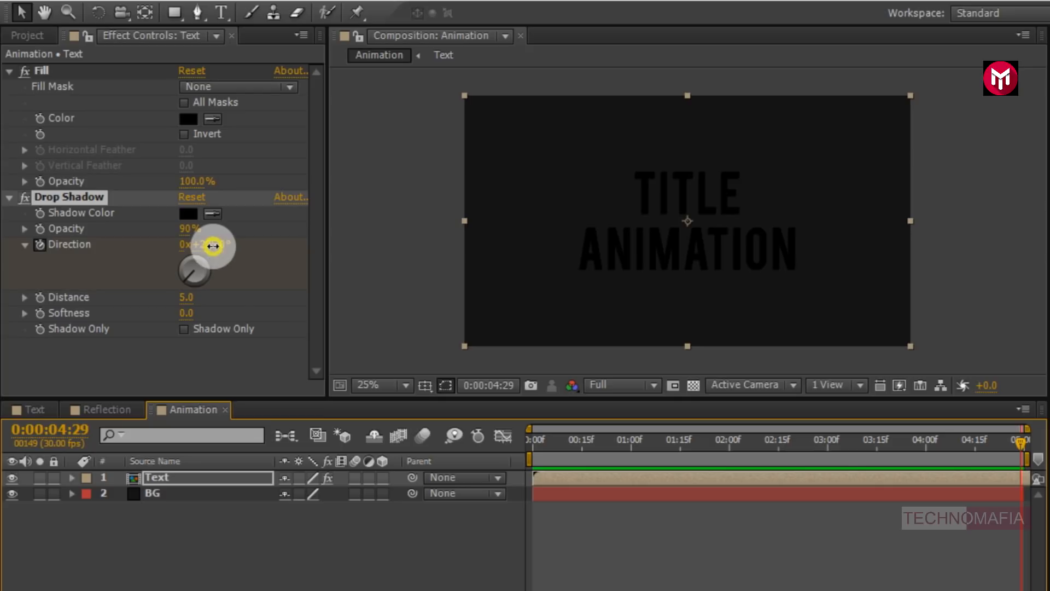
text(150)
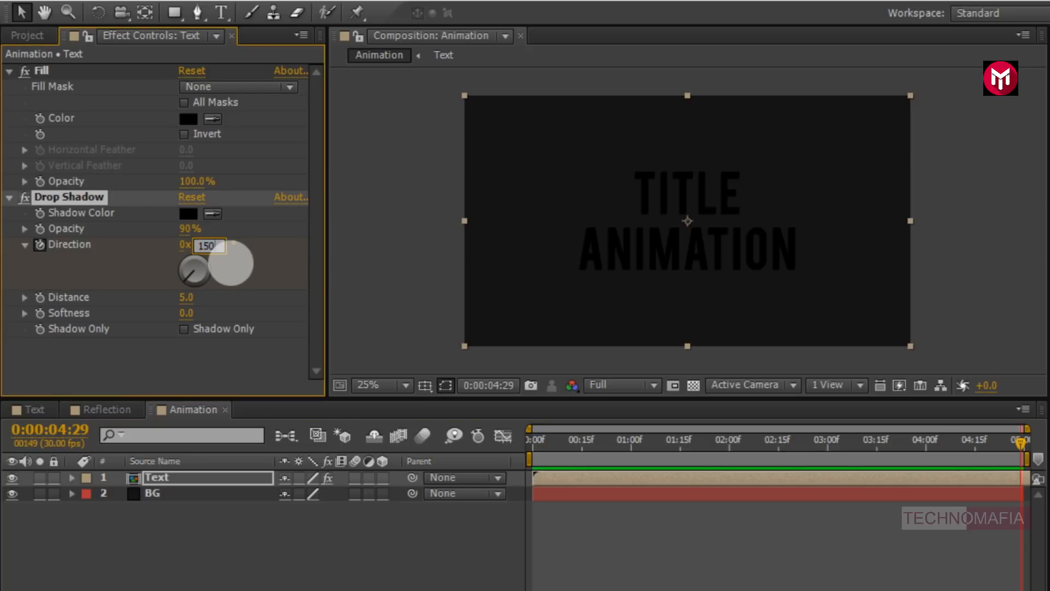
key(Return)
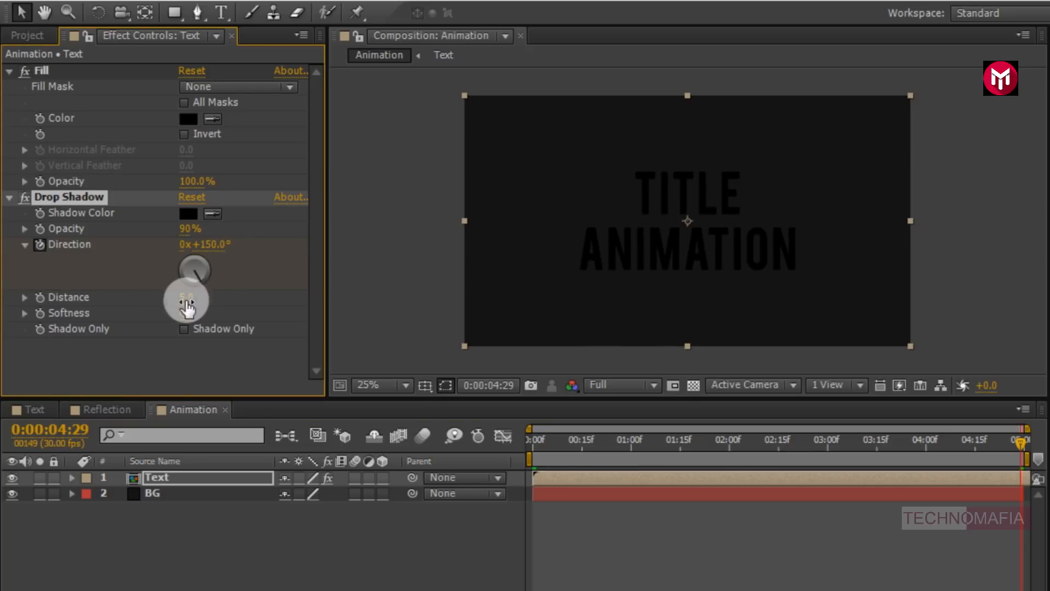
- Set the Drop Shadow Distance to 40 and Softness to 70
click(186, 302)
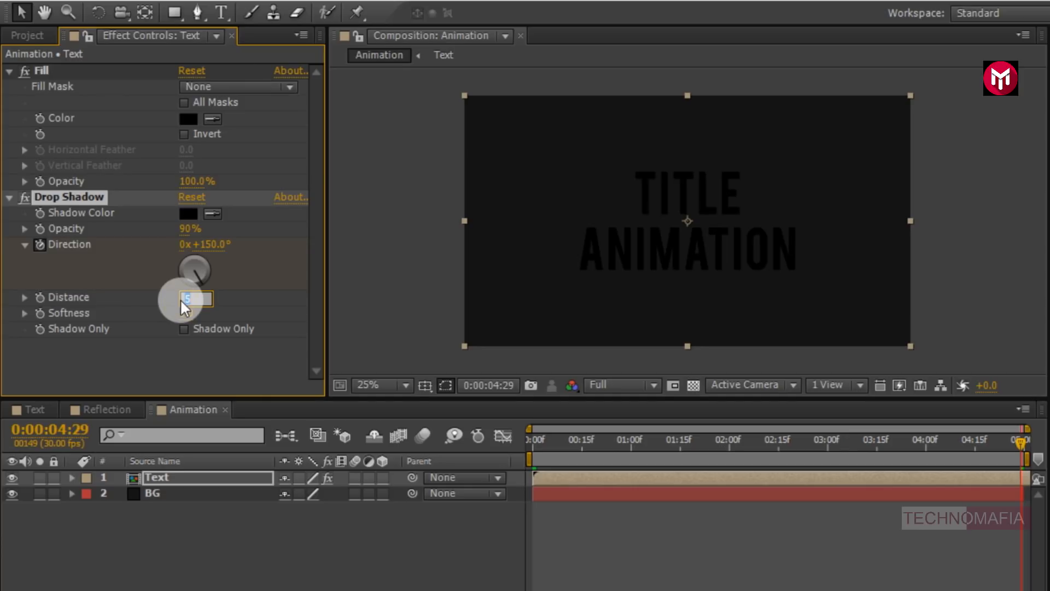
key(Return)
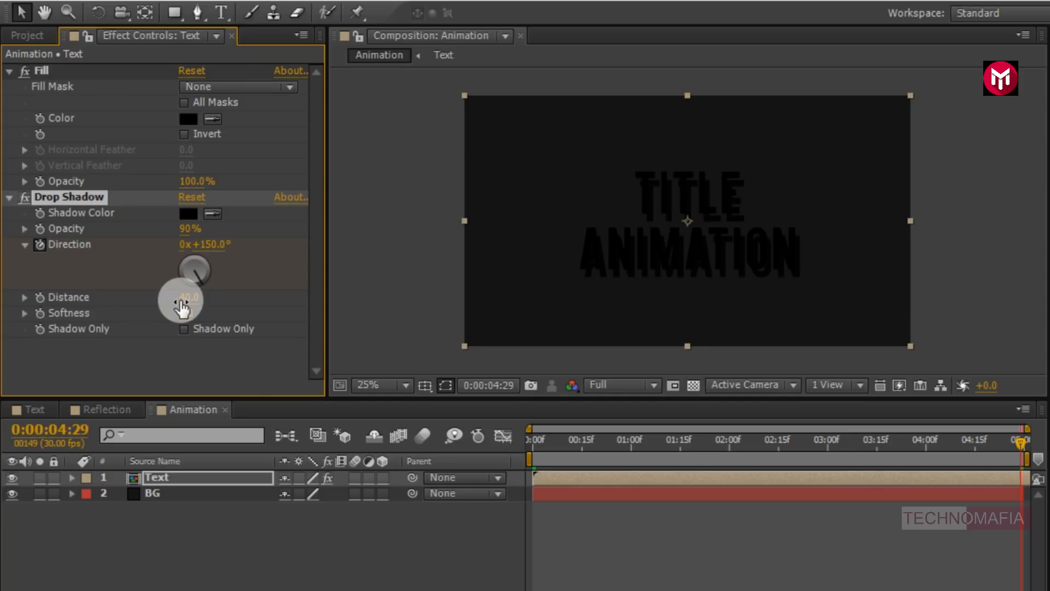
click(186, 313)
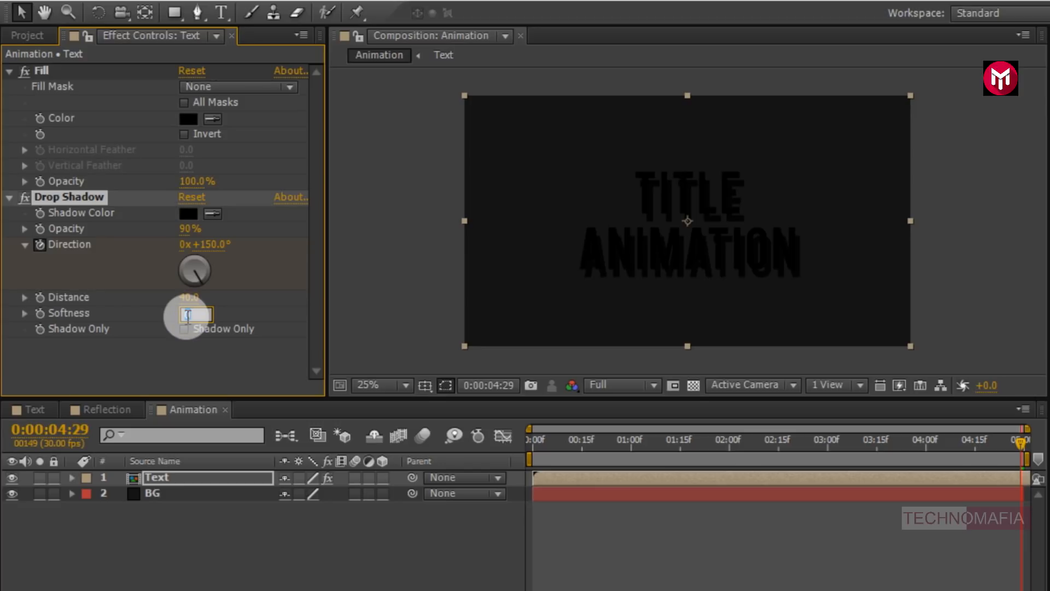
key(Return)
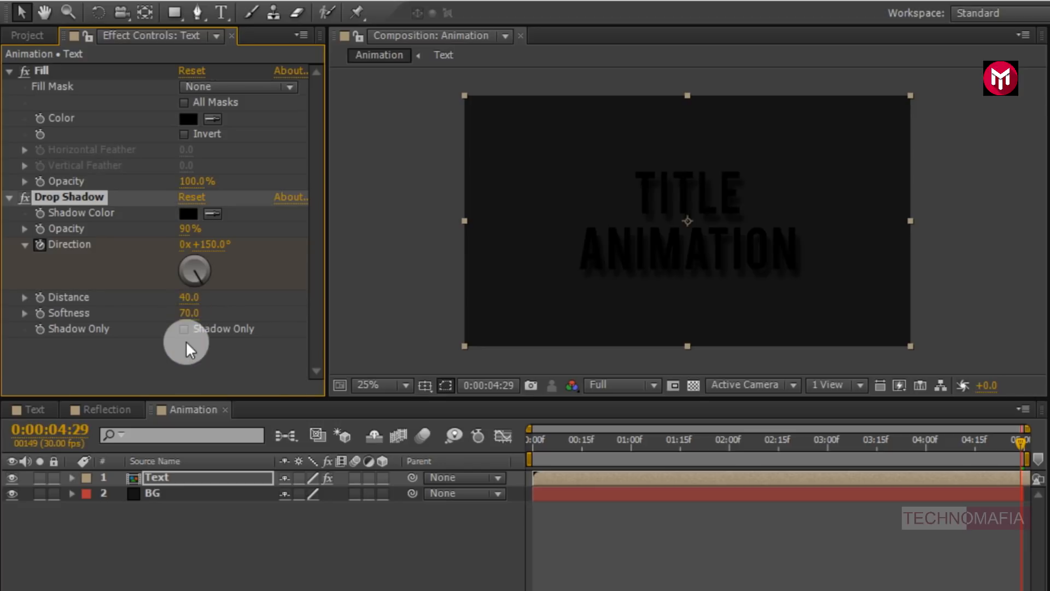
- Collapse the Fill and Drop Shadow effects and apply Bevel Alpha to the Text layer
click(10, 198)
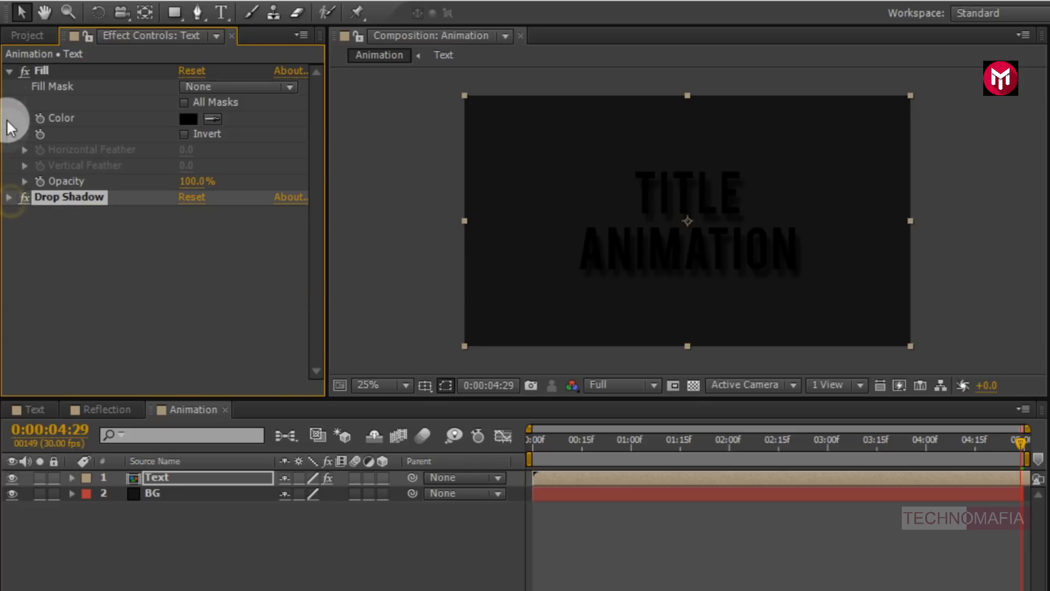
click(8, 72)
click(892, 57)
double_click(892, 56)
text(bev)
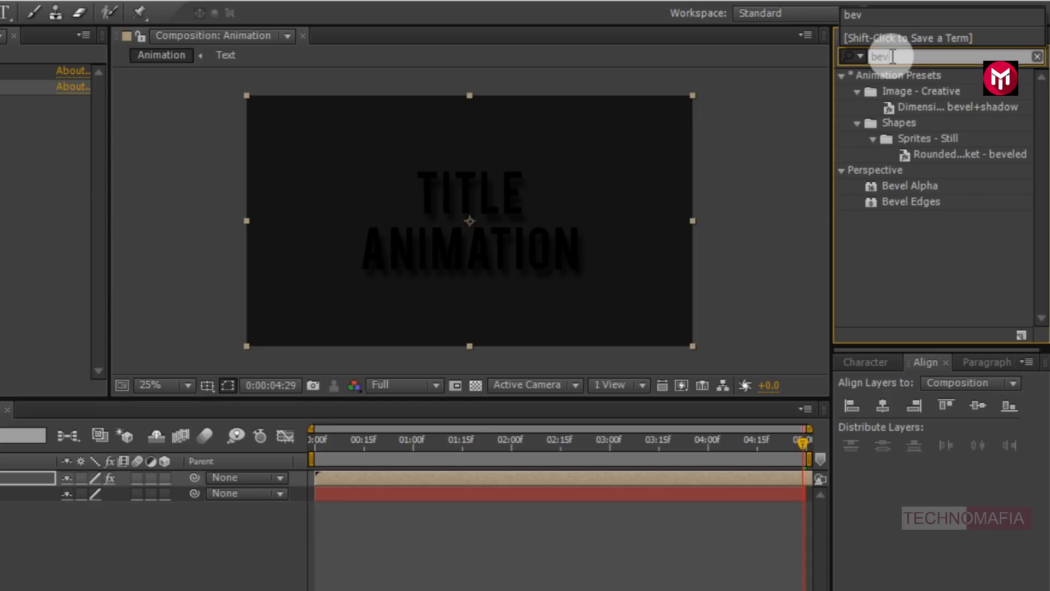
double_click(921, 186)
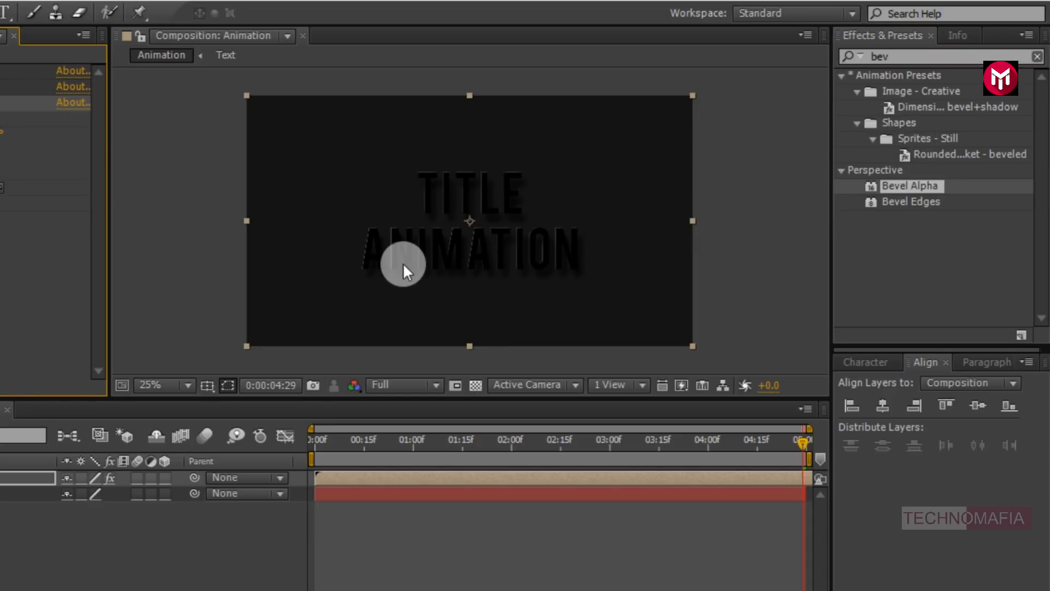
- Set Bevel Alpha's Edge Thickness to 4.00 and Light Intensity to 1.00
scroll(402, 263, up, 2)
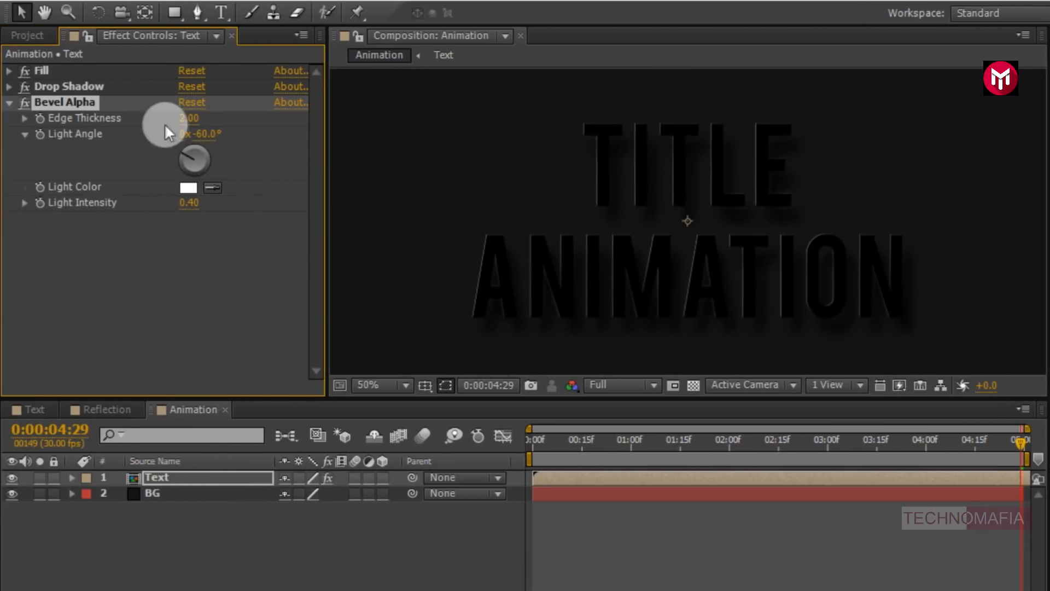
click(185, 119)
text(4)
key(Return)
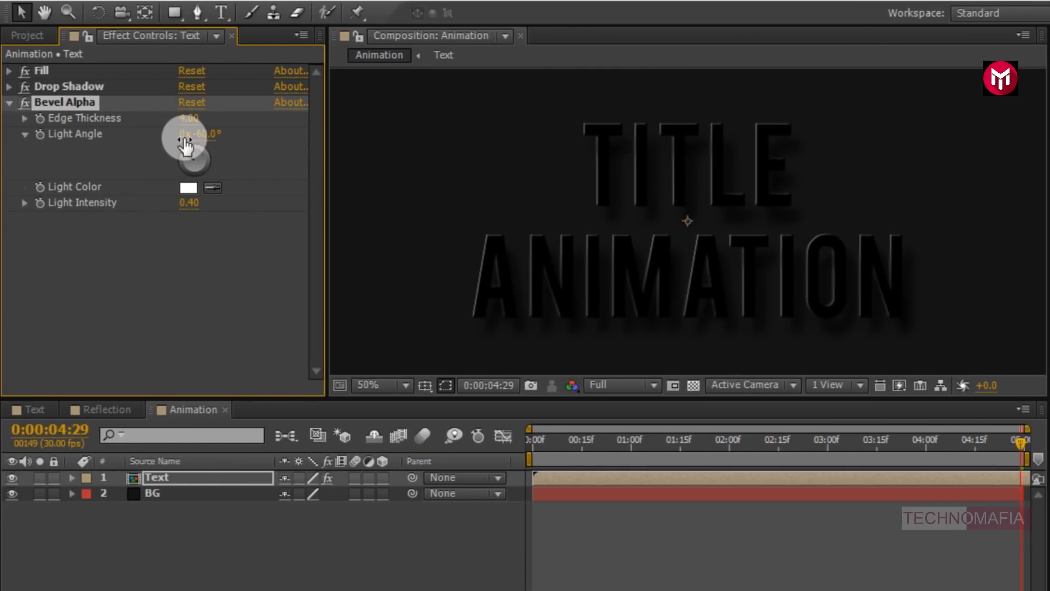
click(185, 206)
text(1)
key(Return)
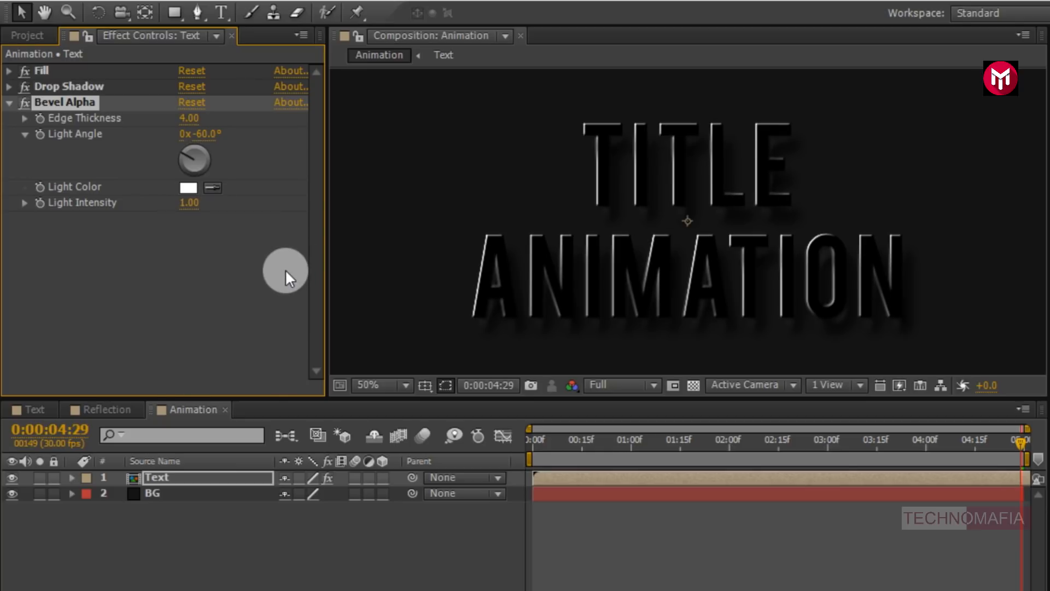
- Add the Reflection composition to the Animation timeline above Text and scale it to 75%
click(28, 36)
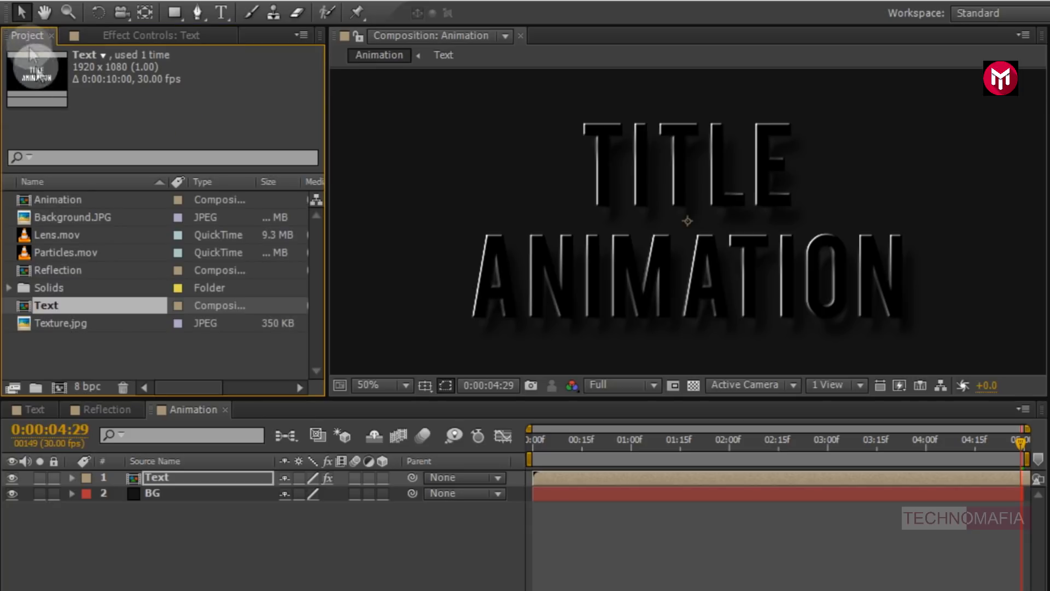
drag(66, 265, 177, 472)
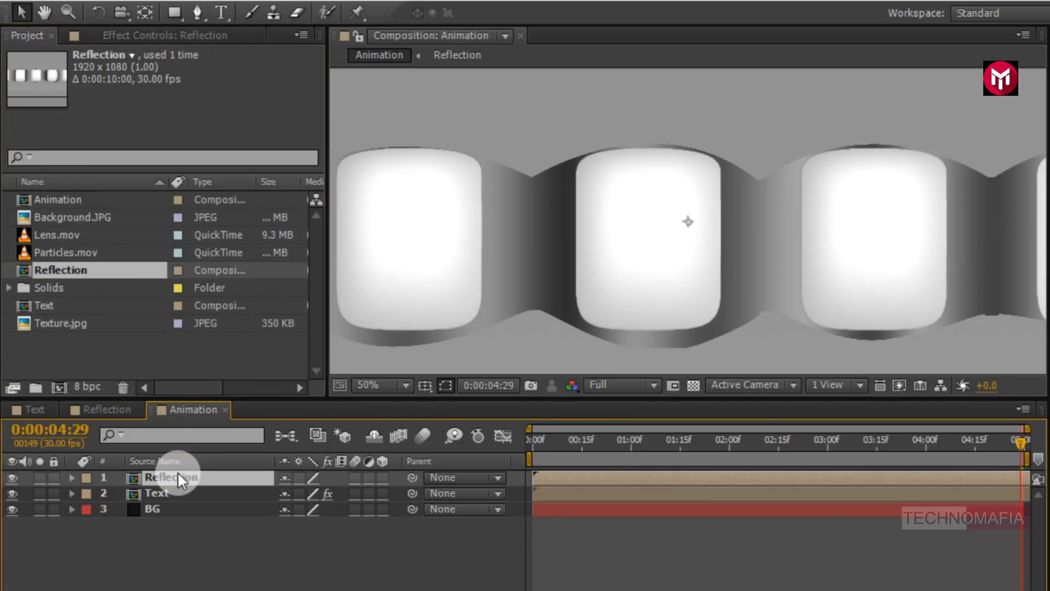
scroll(612, 218, down, 2)
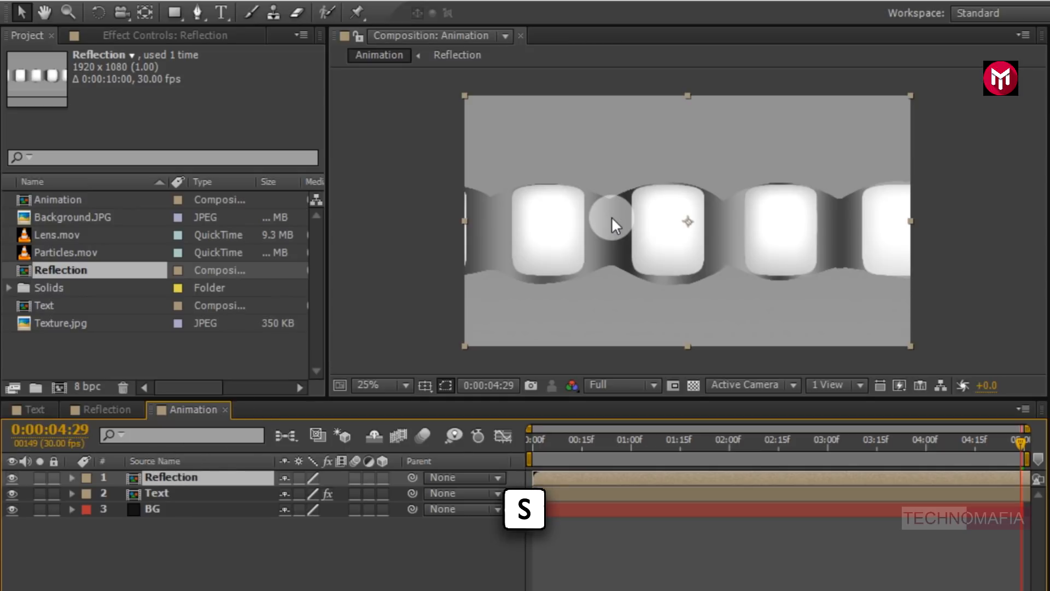
key(s)
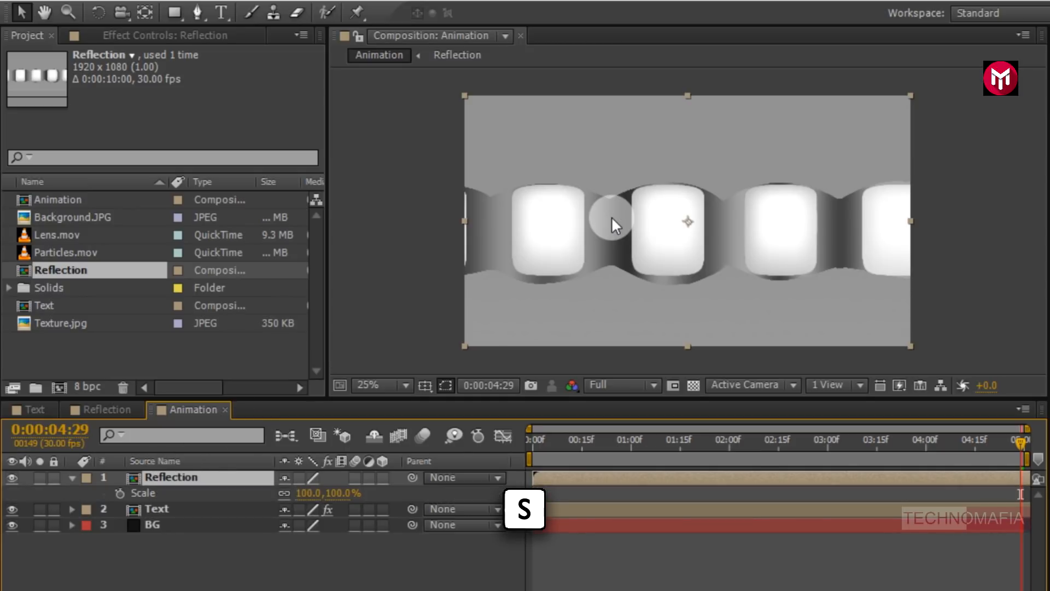
click(305, 494)
text(75)
key(Return)
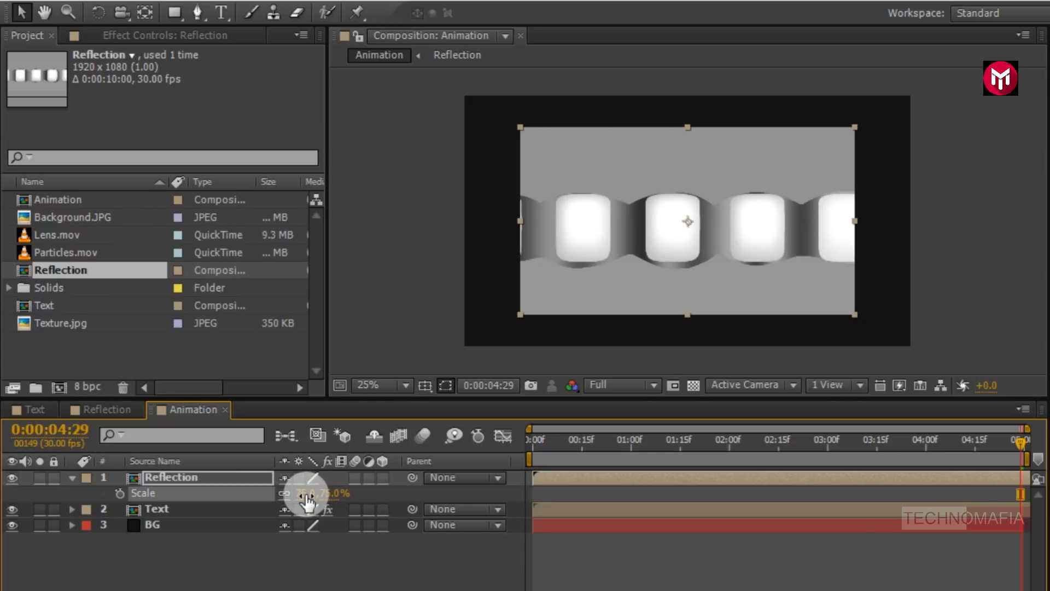
- Apply the CC Glass effect to the Reflection layer and expand its Surface settings
click(72, 478)
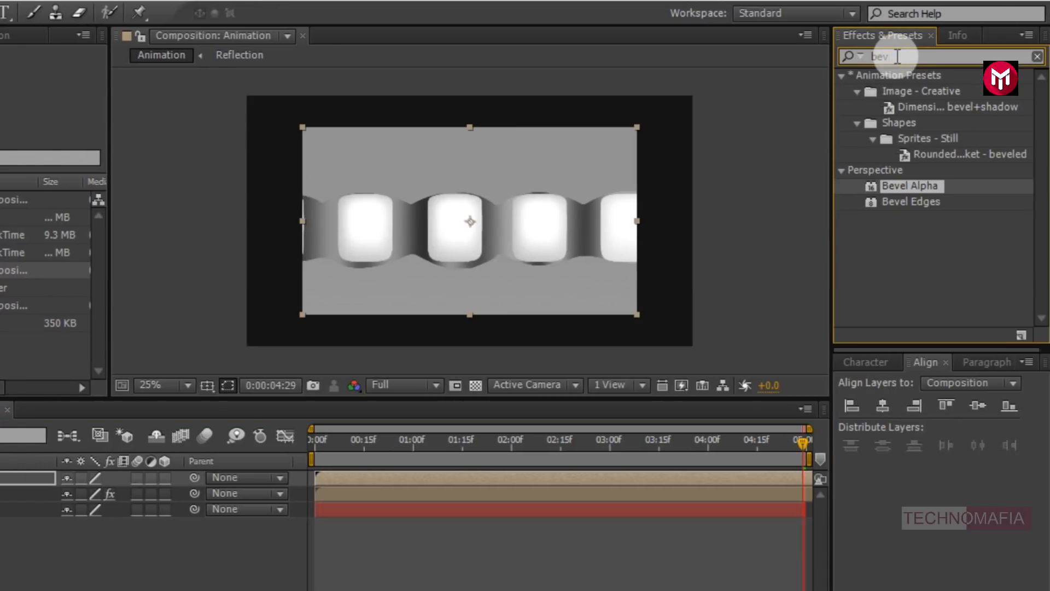
double_click(897, 57)
text(cc gl)
key(BackSpace)
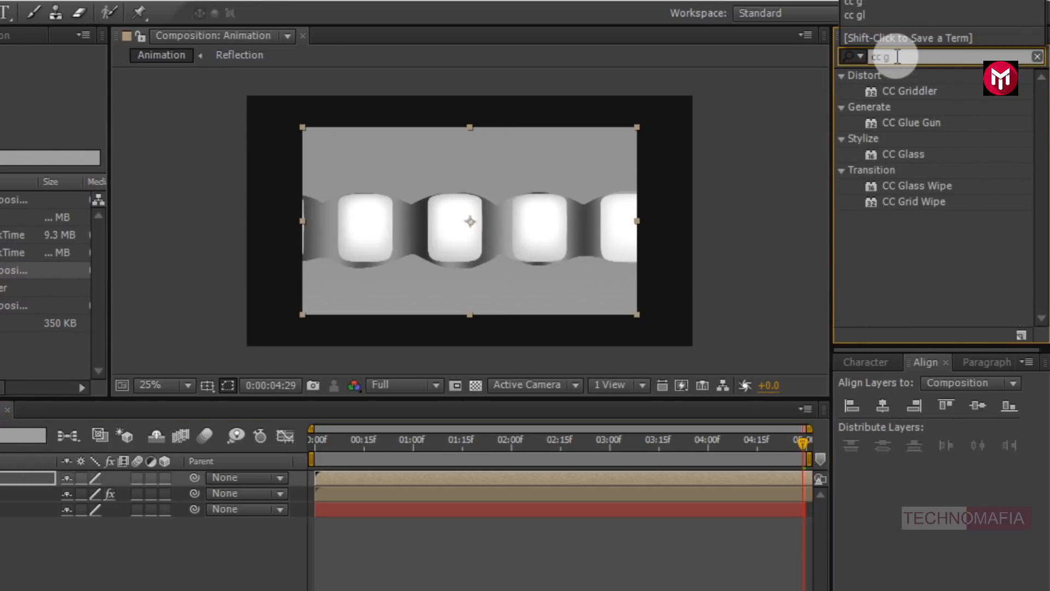
double_click(907, 155)
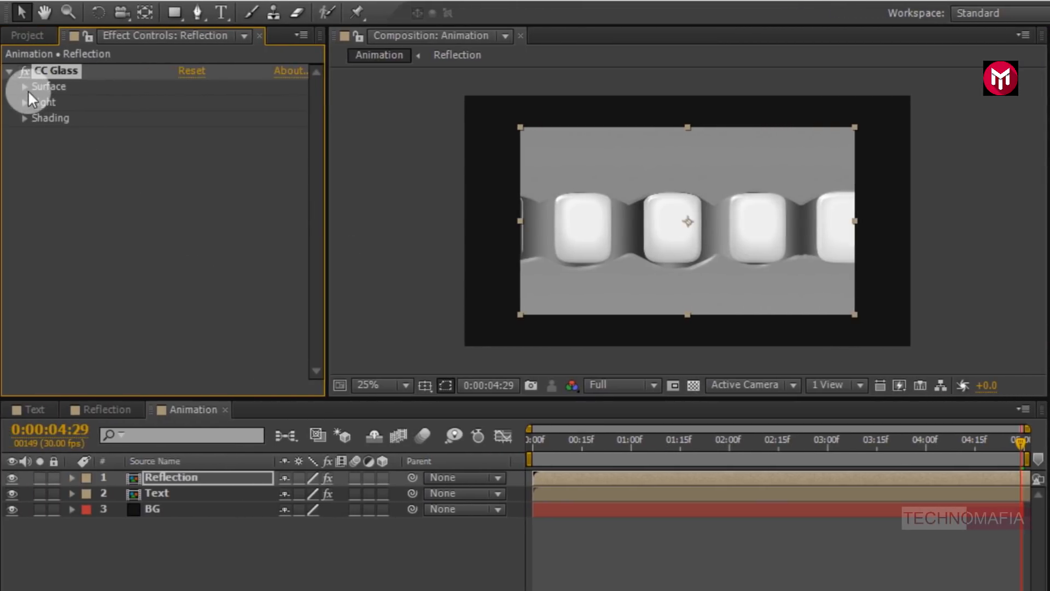
click(25, 87)
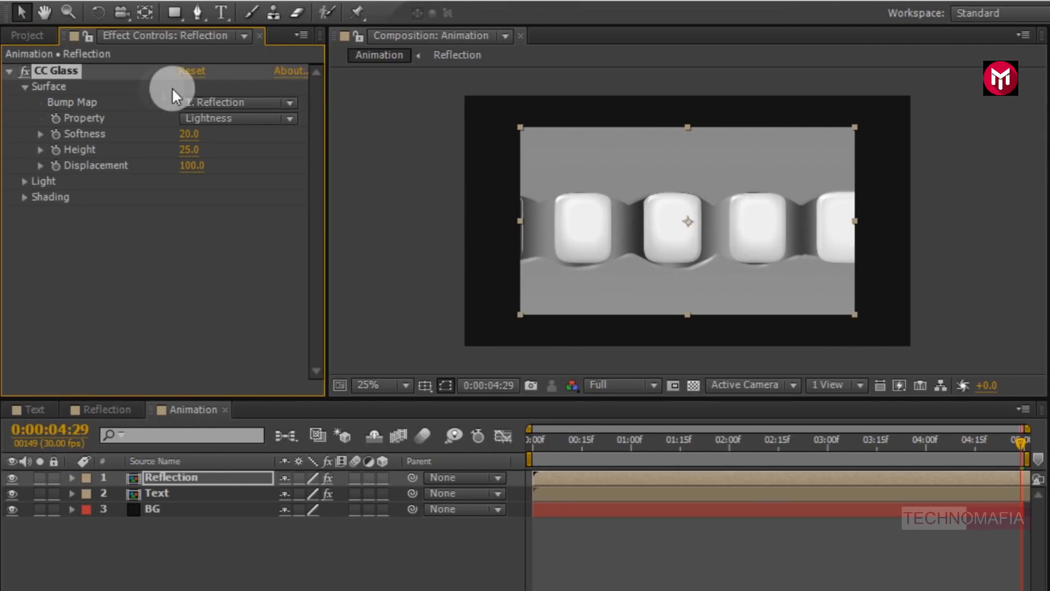
- Set the Reflection layer's CC Glass Bump Map to the Text layer and its Property to Red
click(225, 101)
click(221, 170)
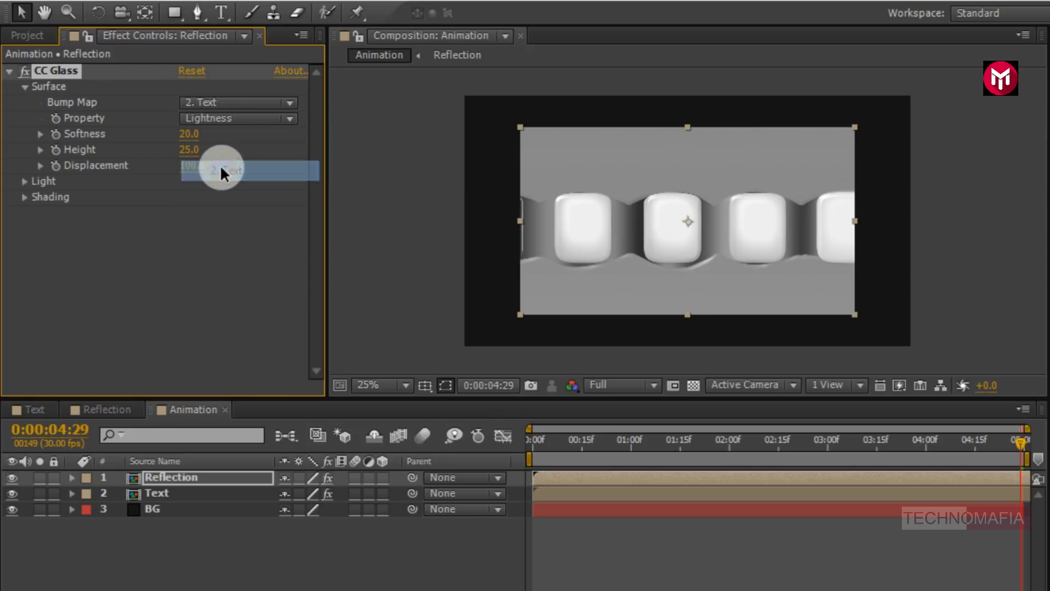
click(220, 122)
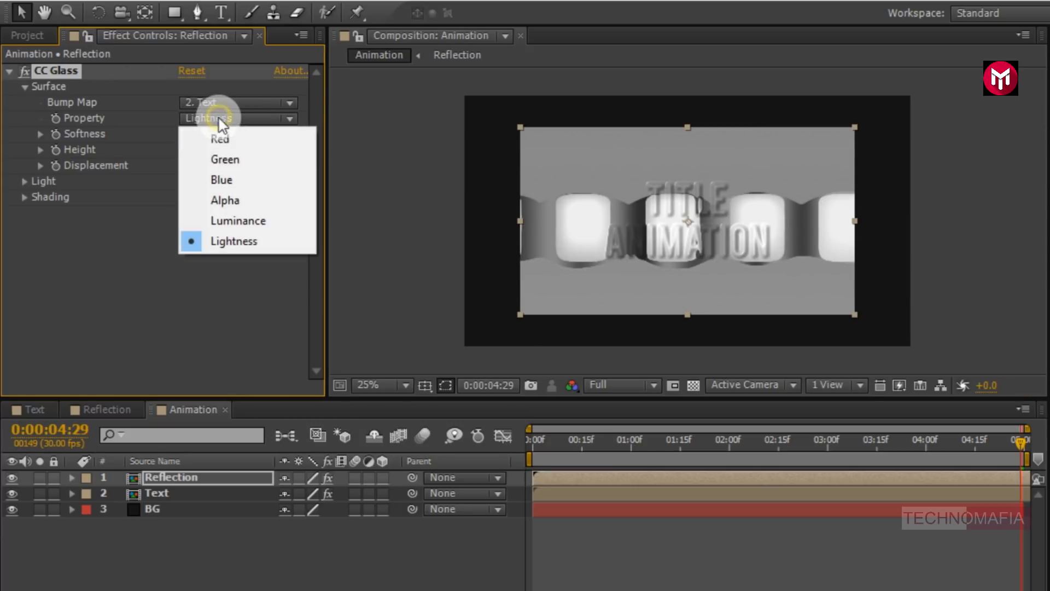
click(220, 143)
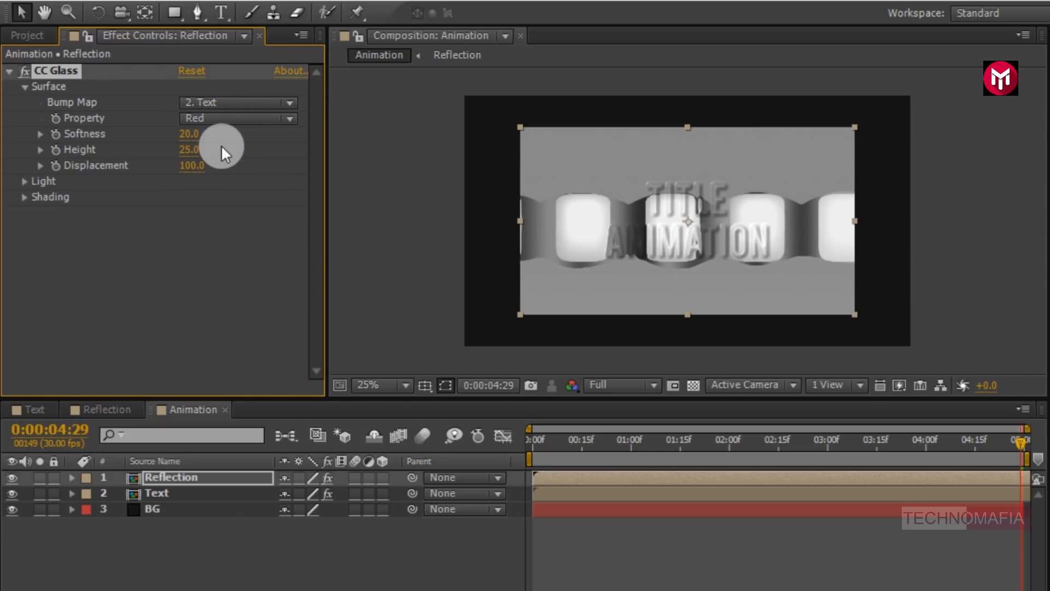
- Set CC Glass Softness to 40 and Height to 50 on the Reflection layer
click(184, 133)
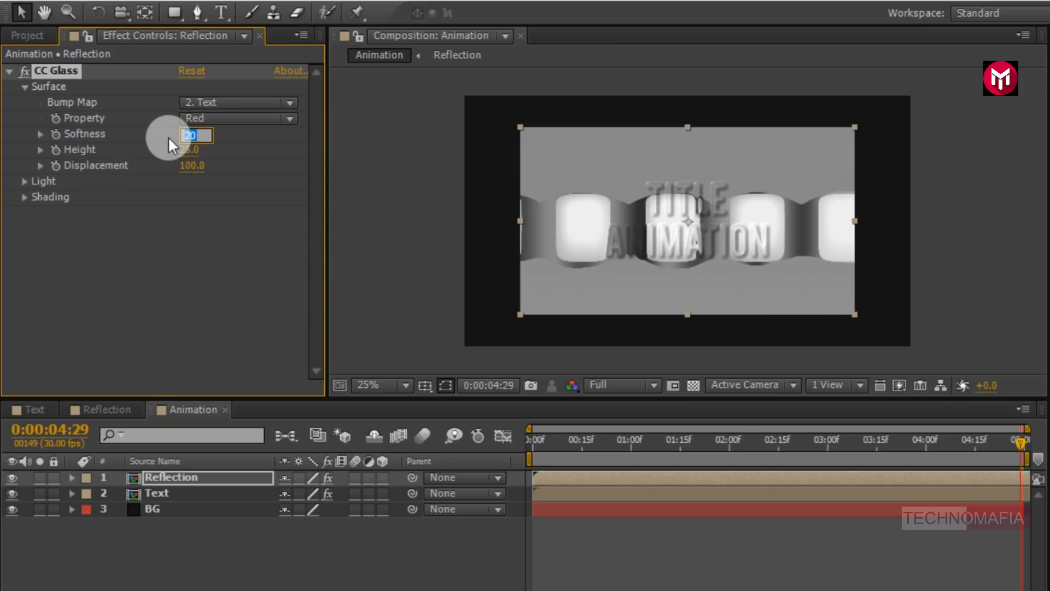
text(40)
key(Return)
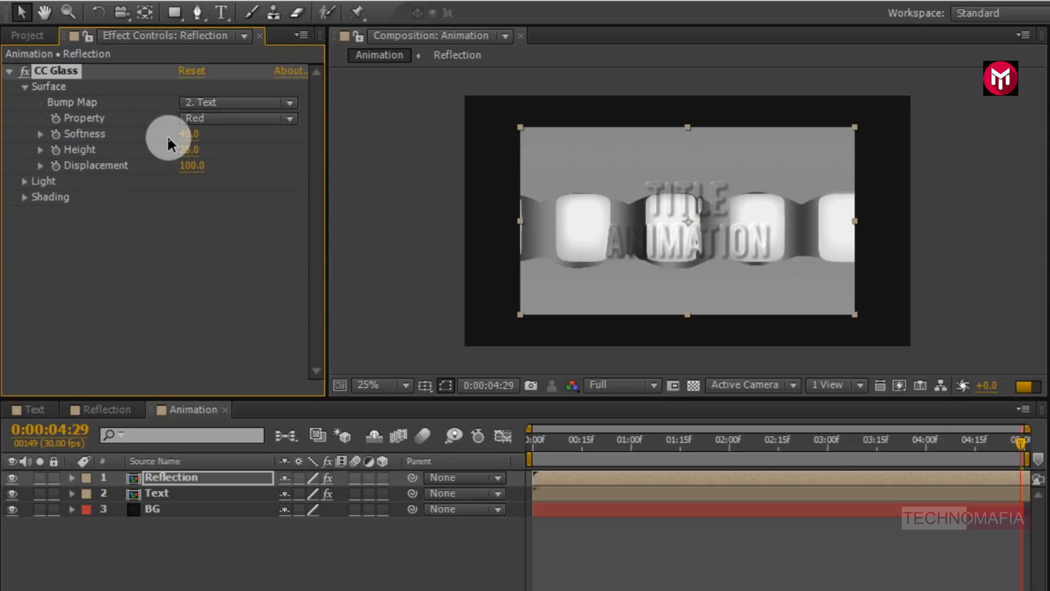
click(188, 151)
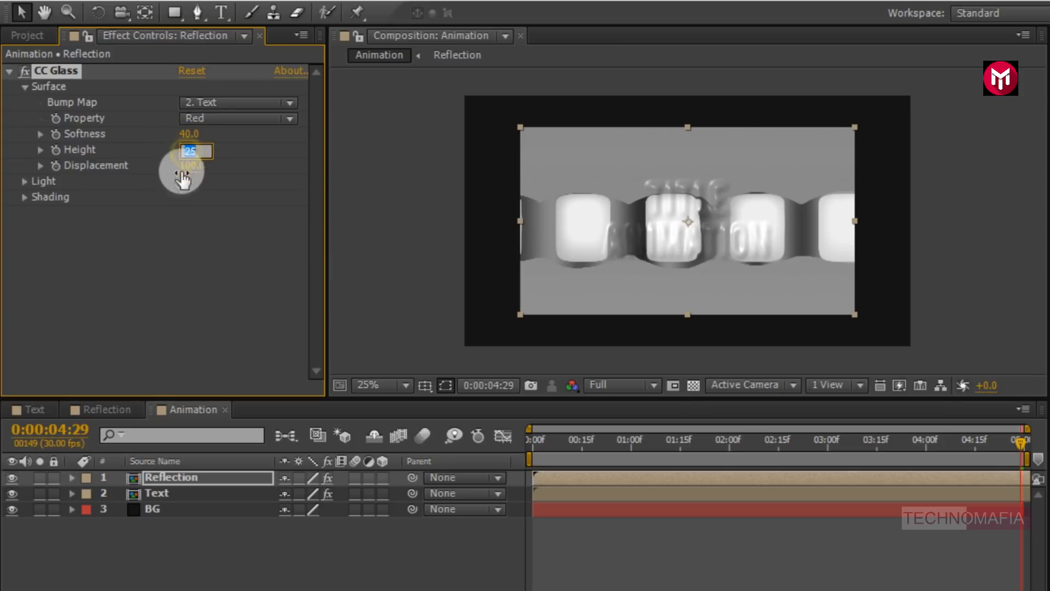
text(50)
key(Return)
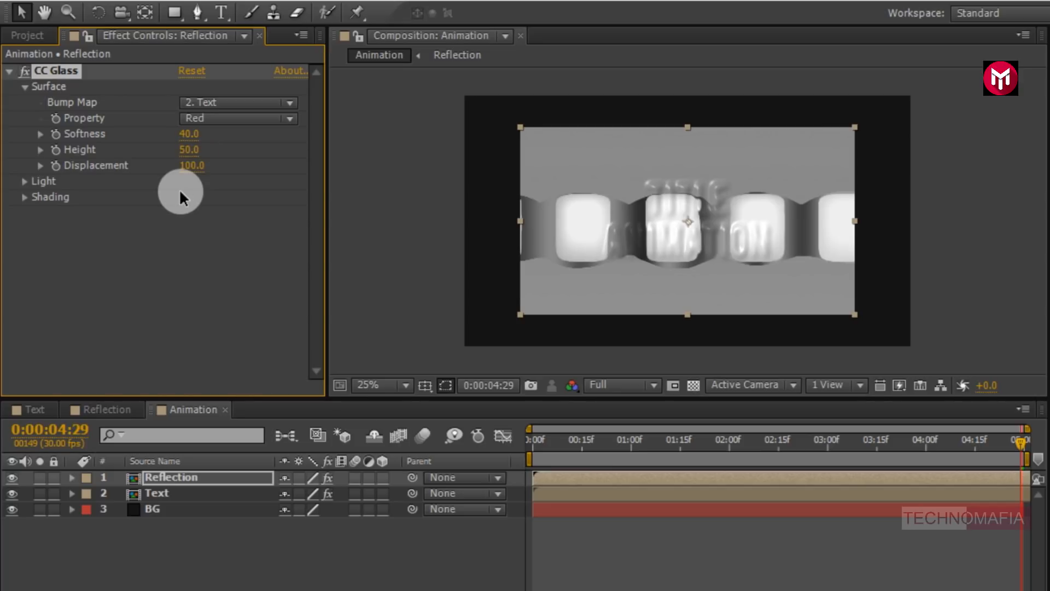
- Set the Reflection layer's CC Glass Displacement to -400
click(188, 166)
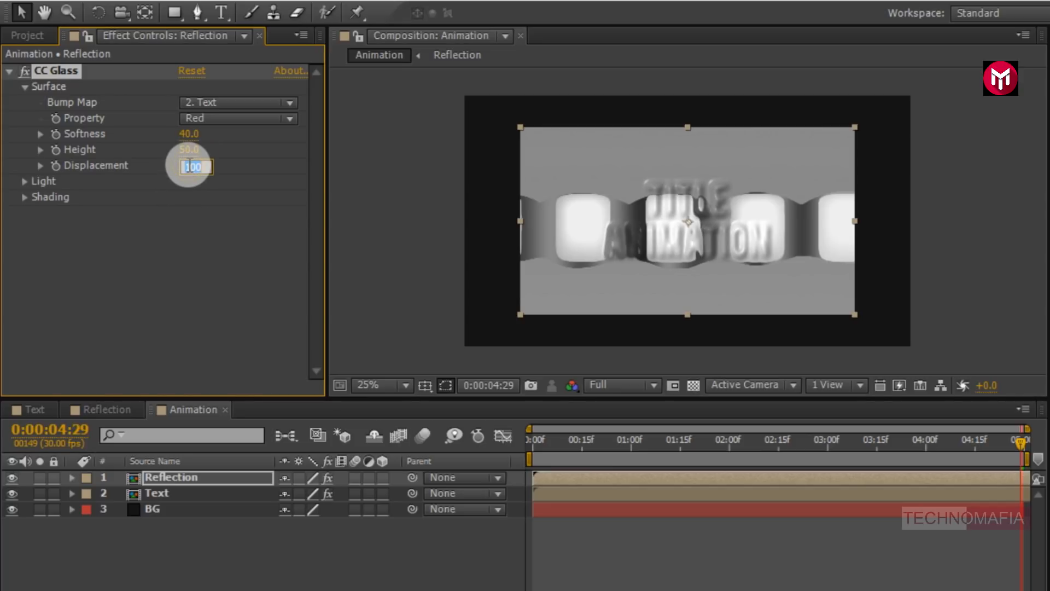
text(-400)
key(Return)
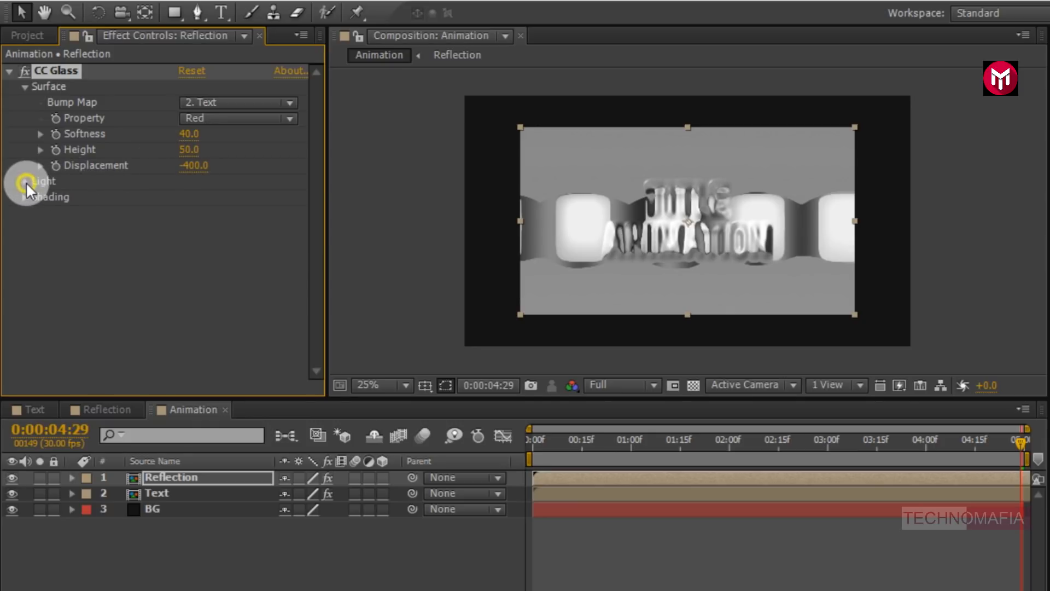
- Expand CC Glass Light settings and set Light Intensity to 150
click(25, 182)
click(187, 213)
text(15)
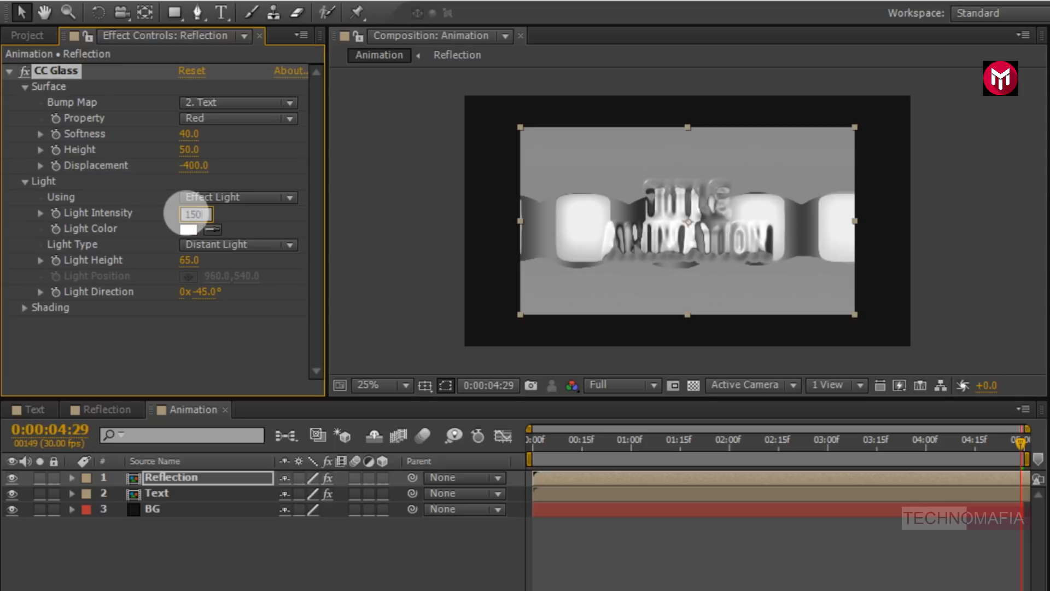
text(0)
key(Return)
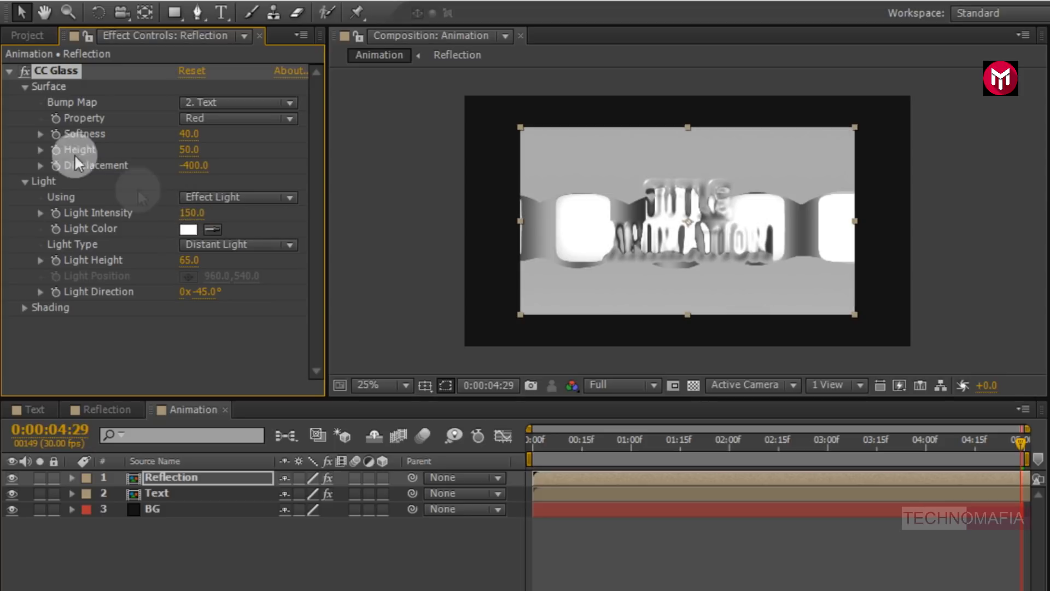
- Add the Text composition from the project to the top of the Animation timeline
click(24, 34)
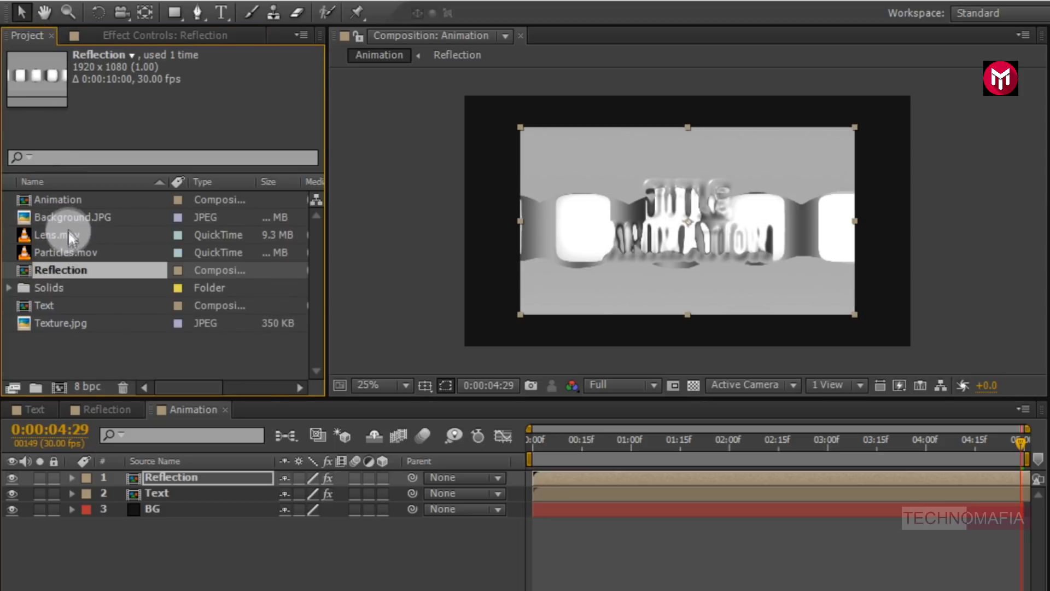
click(47, 306)
drag(47, 301, 159, 474)
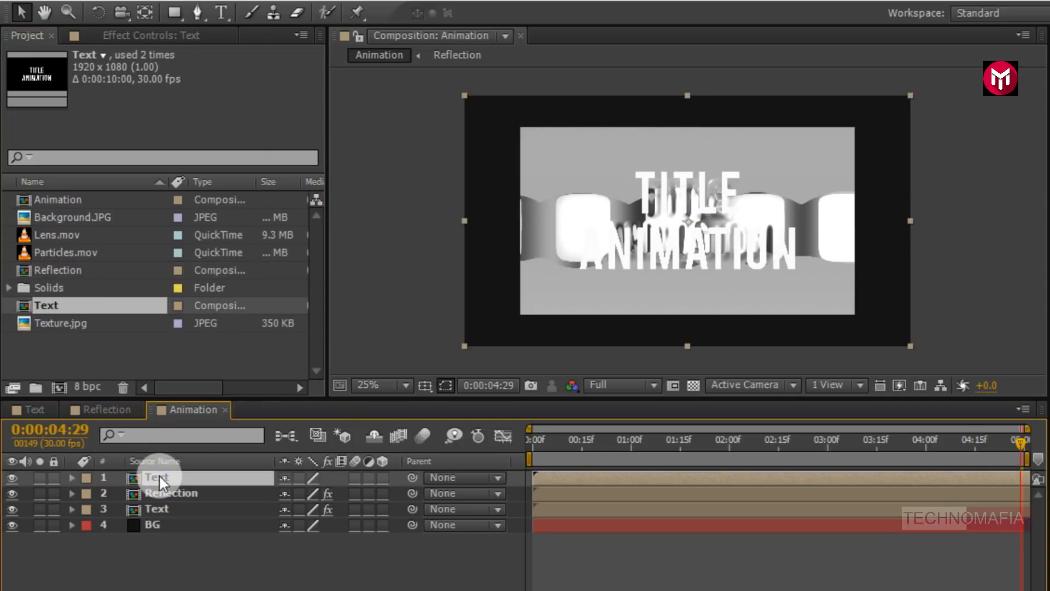
- Set the Reflection layer's track matte to Alpha Matte "Text"
click(166, 492)
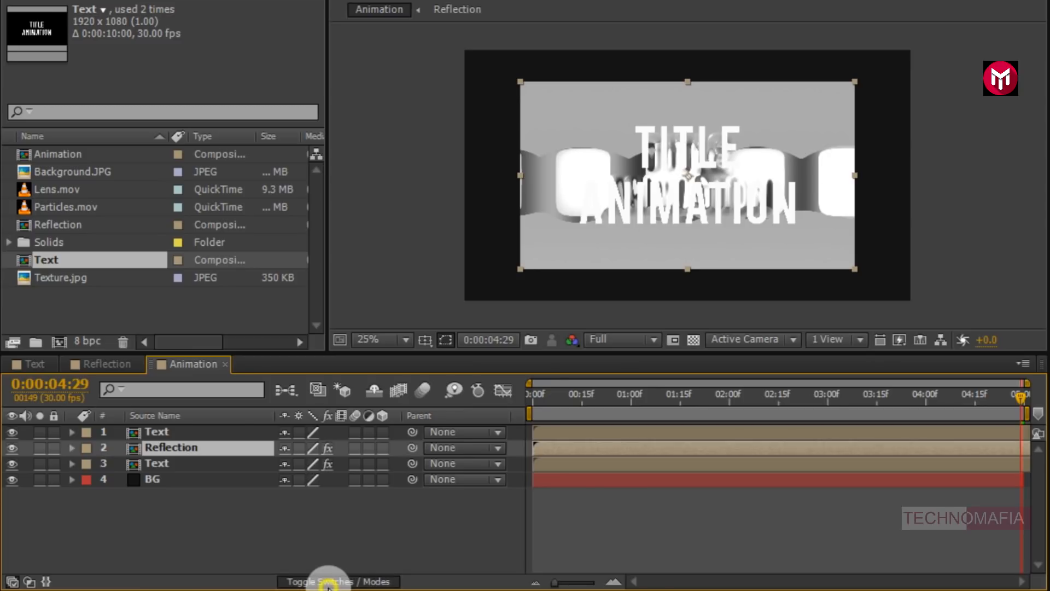
click(329, 582)
click(376, 447)
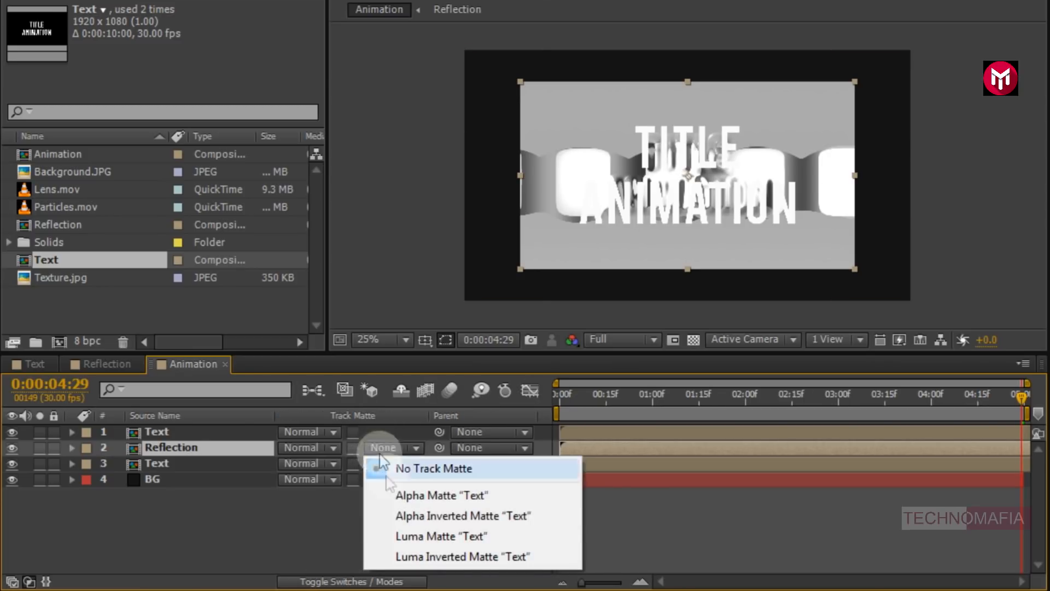
click(390, 495)
scroll(686, 220, up, 2)
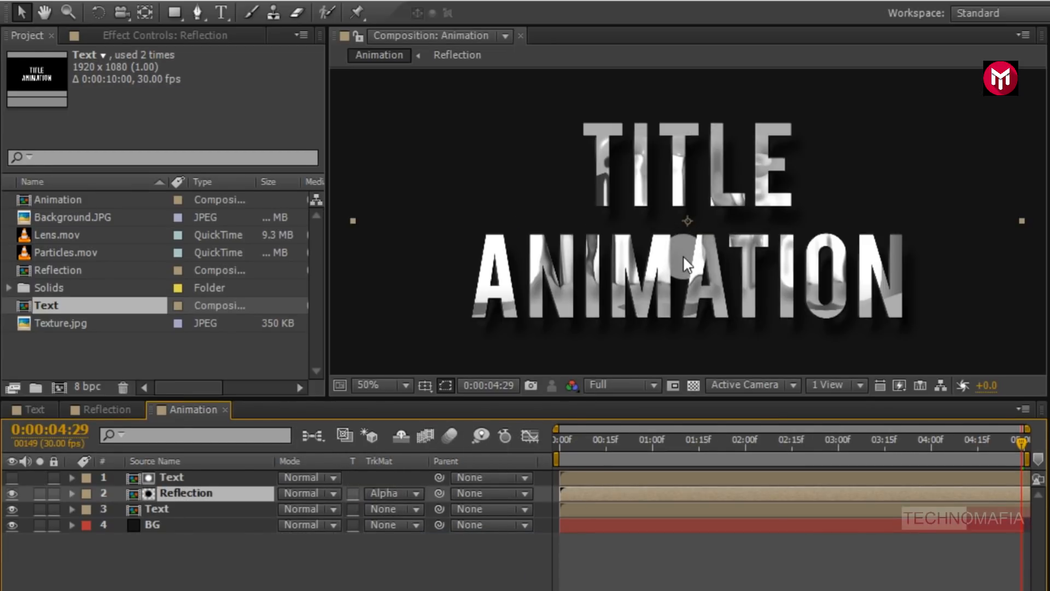
- Apply CC Glass to the top Text layer and expand its Surface settings
click(174, 478)
double_click(911, 152)
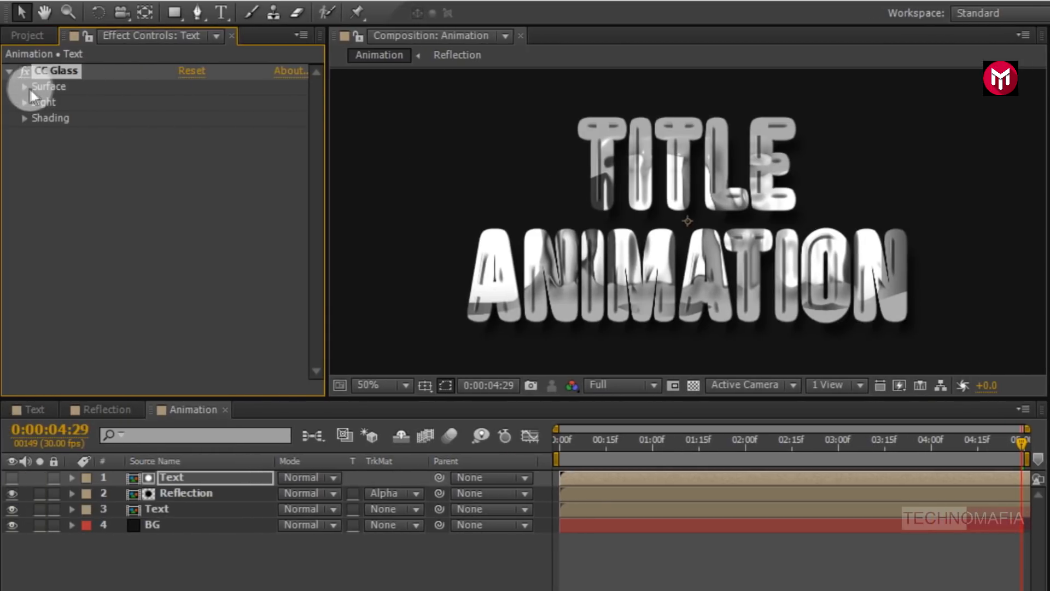
click(25, 87)
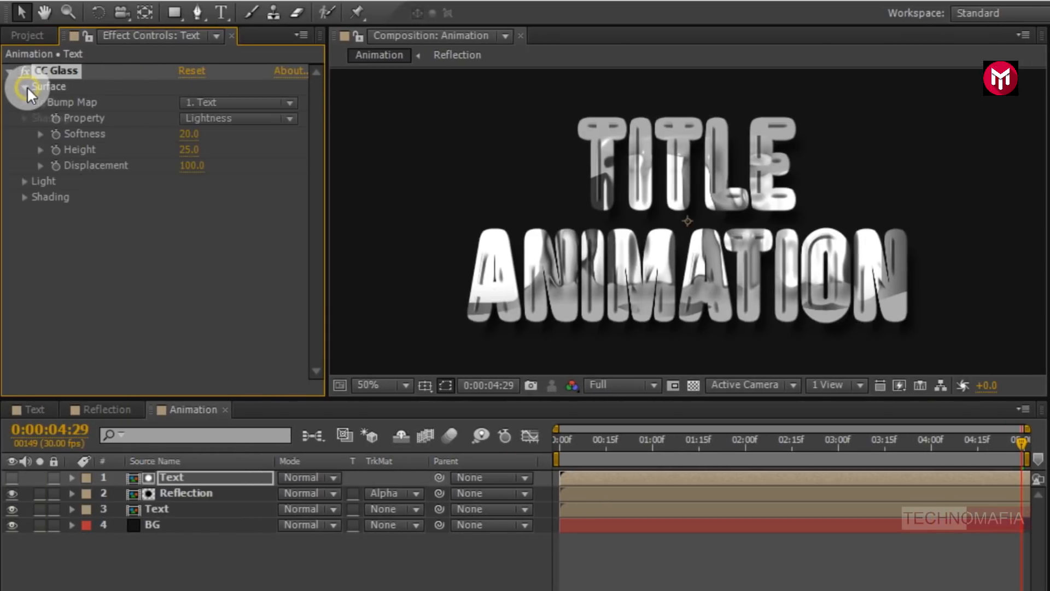
- Set the Text layer's CC Glass Property to Red and Softness to 40
click(205, 117)
click(207, 135)
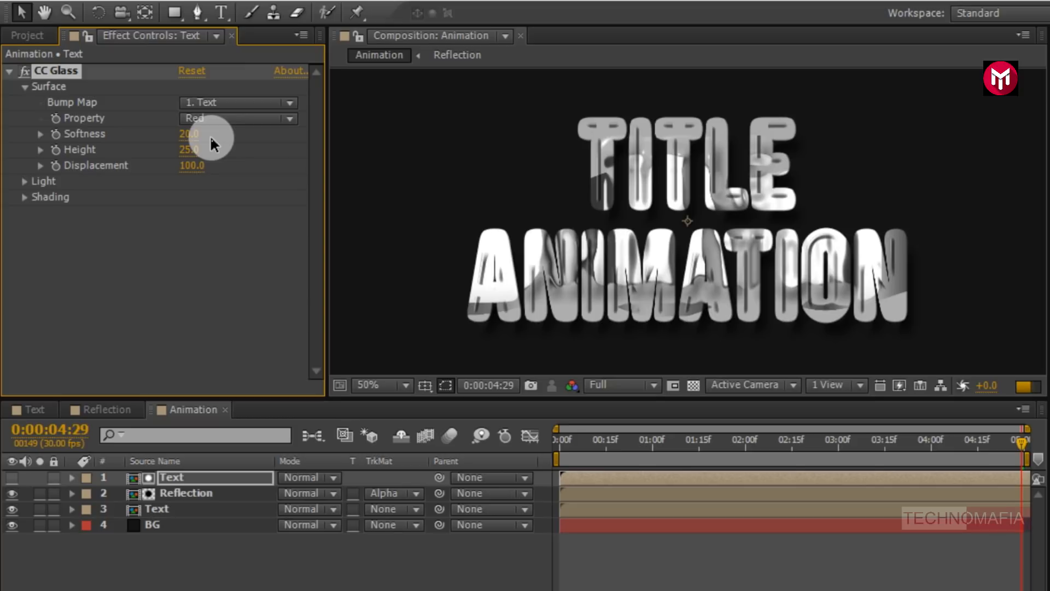
click(189, 138)
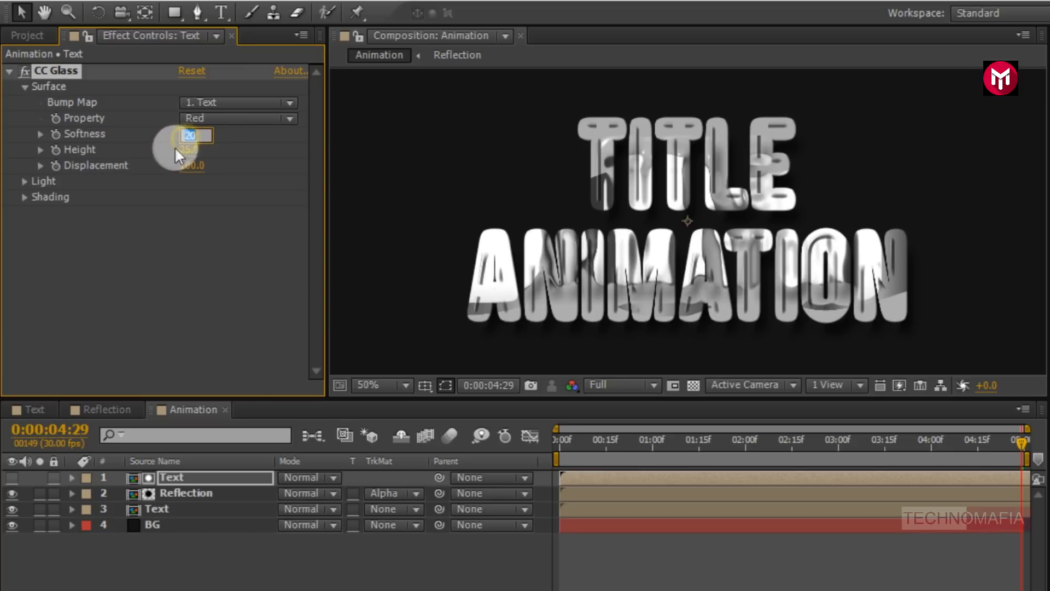
text(40)
key(Return)
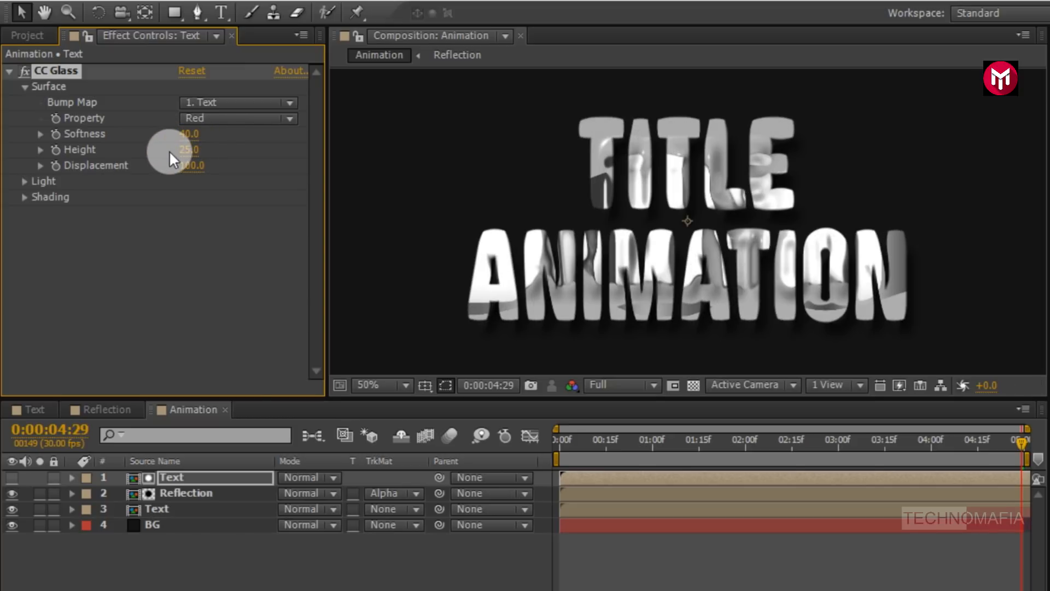
- Set the Text layer's CC Glass Displacement to -400
click(186, 166)
text(-400)
key(Return)
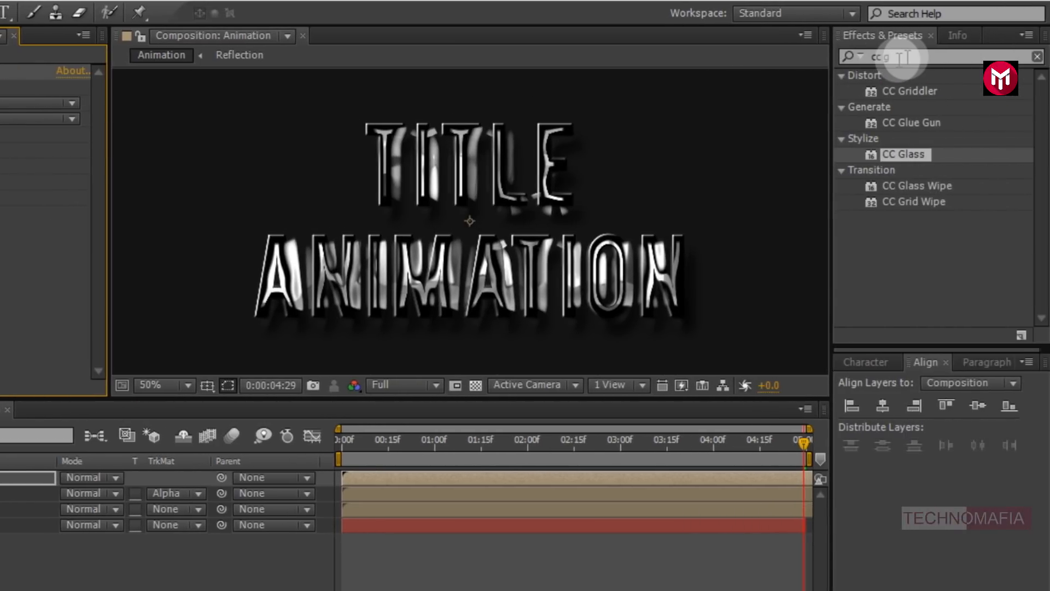
- Apply CC Blobbylize to the top Text layer and set its Blobbiness Property to Alpha
click(904, 56)
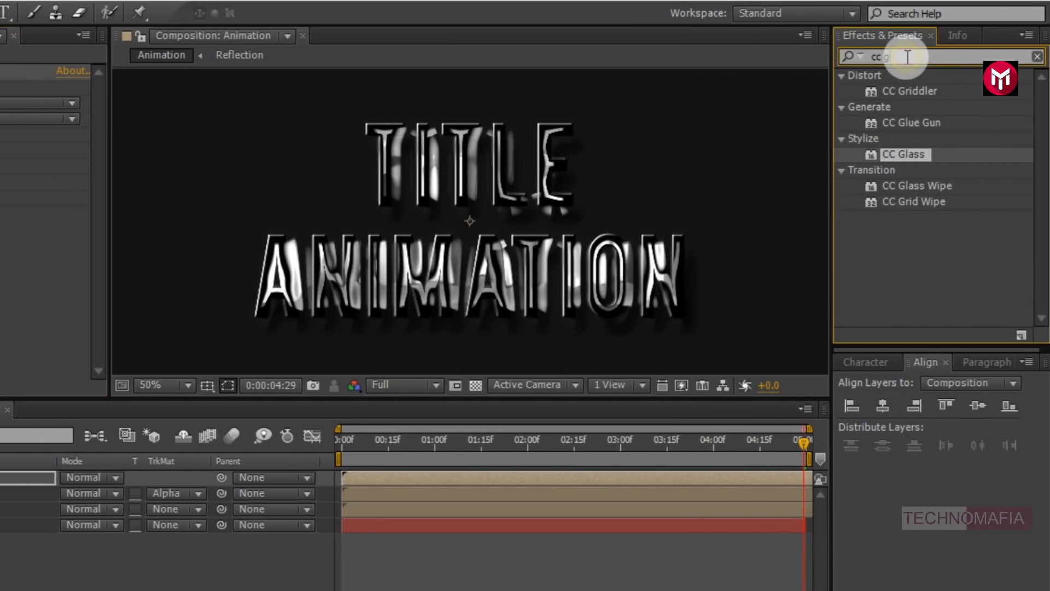
click(907, 56)
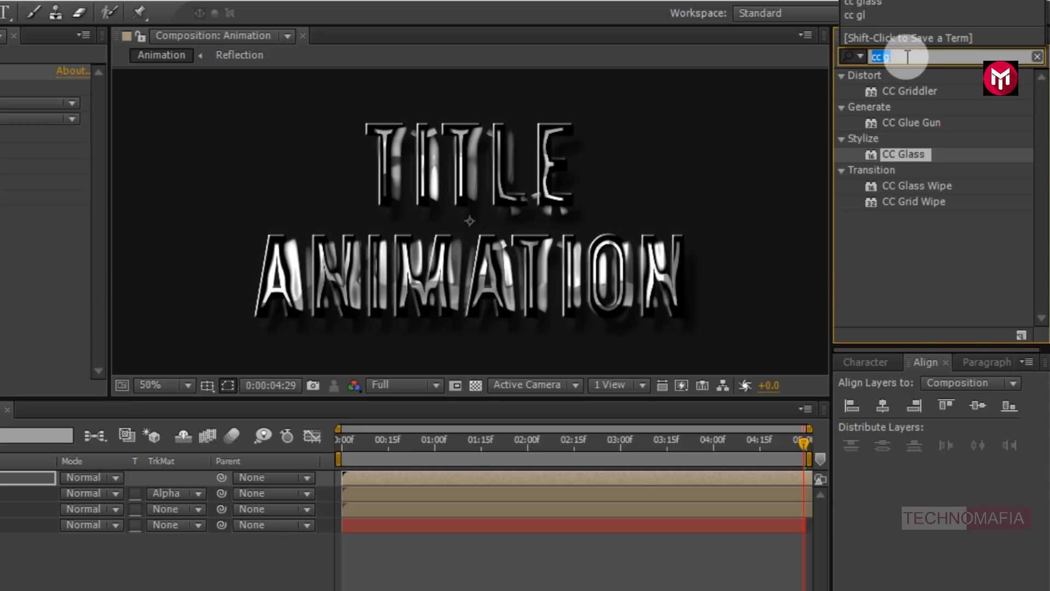
text(cc blob)
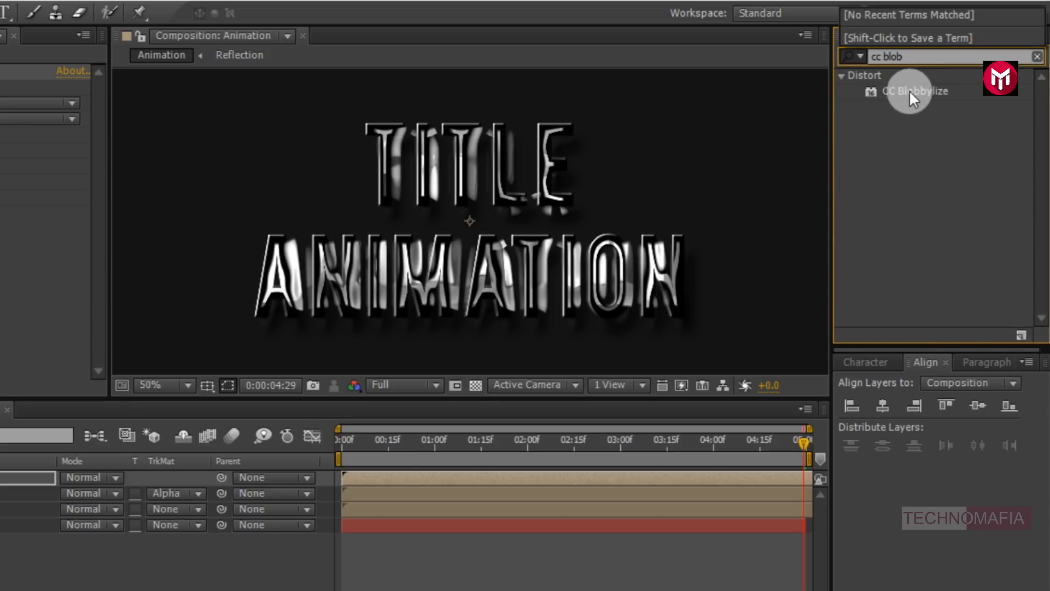
double_click(909, 91)
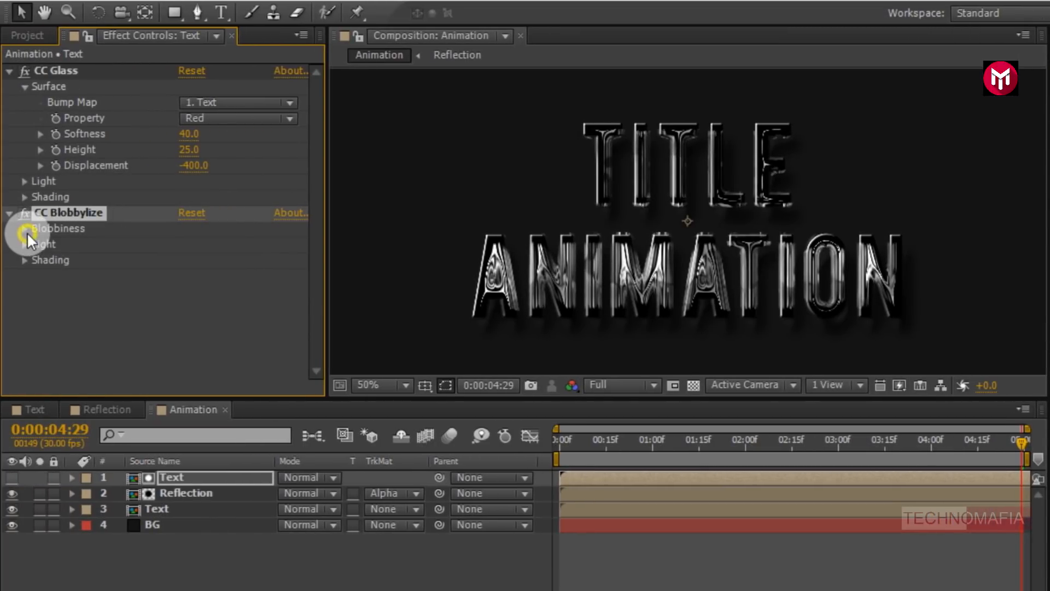
click(25, 228)
click(206, 259)
click(222, 341)
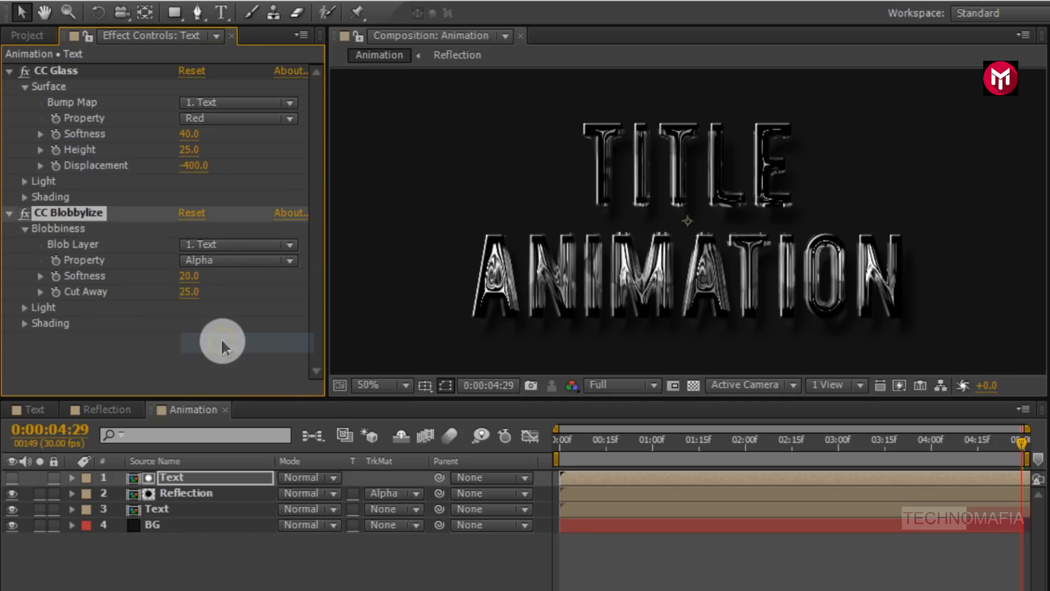
- Set CC Blobbylize Softness to 3.0 and Cut Away to 5.0
click(188, 278)
text(3)
key(Return)
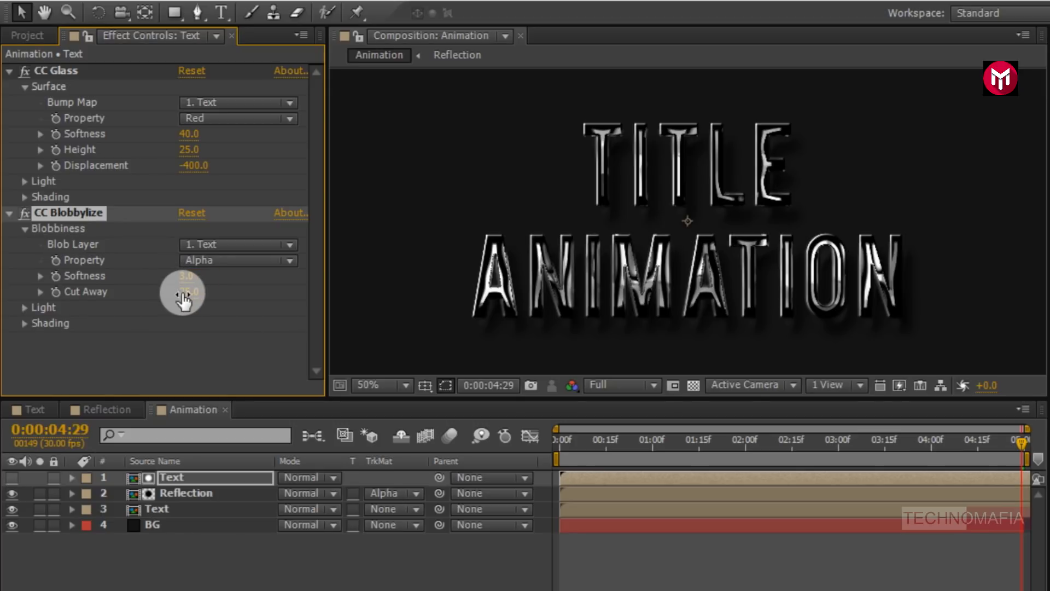
click(182, 292)
text(5)
key(Return)
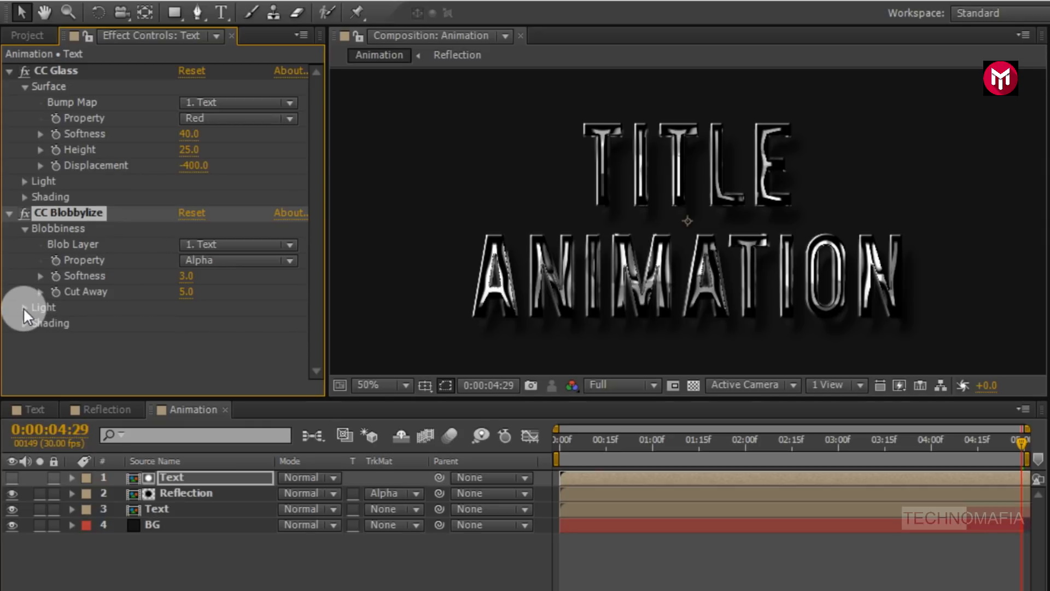
- Expand CC Blobbylize Light settings and set Light Intensity to 150
click(24, 308)
click(191, 307)
text(150)
key(Return)
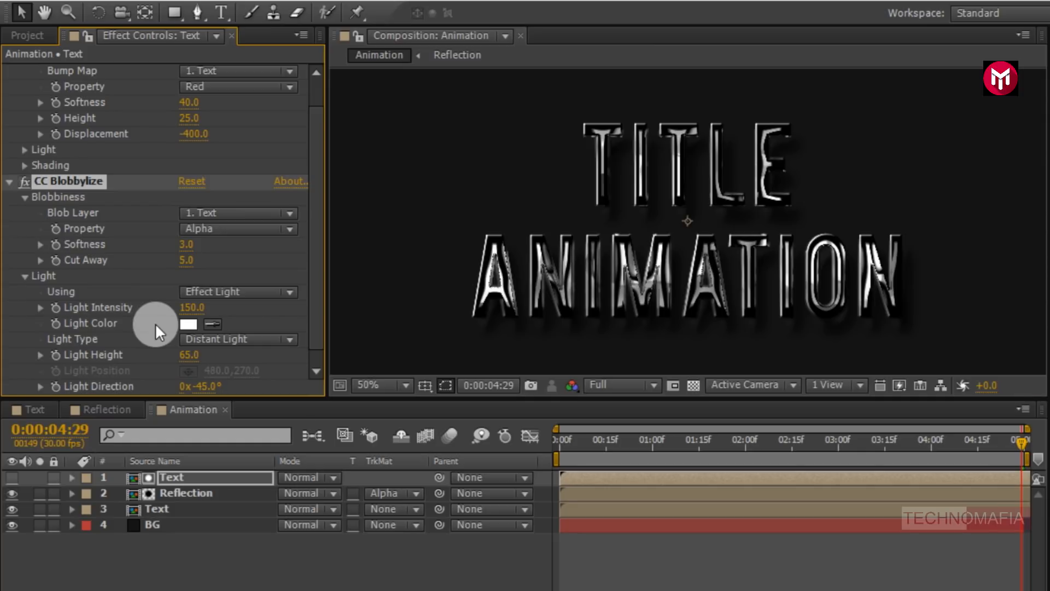
- Collapse the CC Glass and CC Blobbylize effects on the Text layer
scroll(120, 274, up, 2)
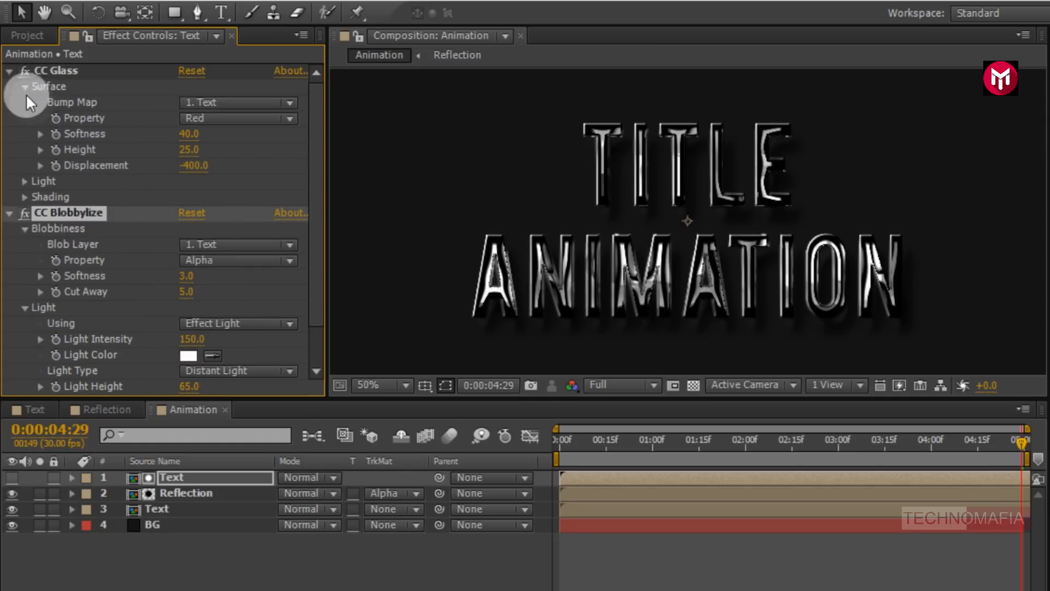
click(10, 69)
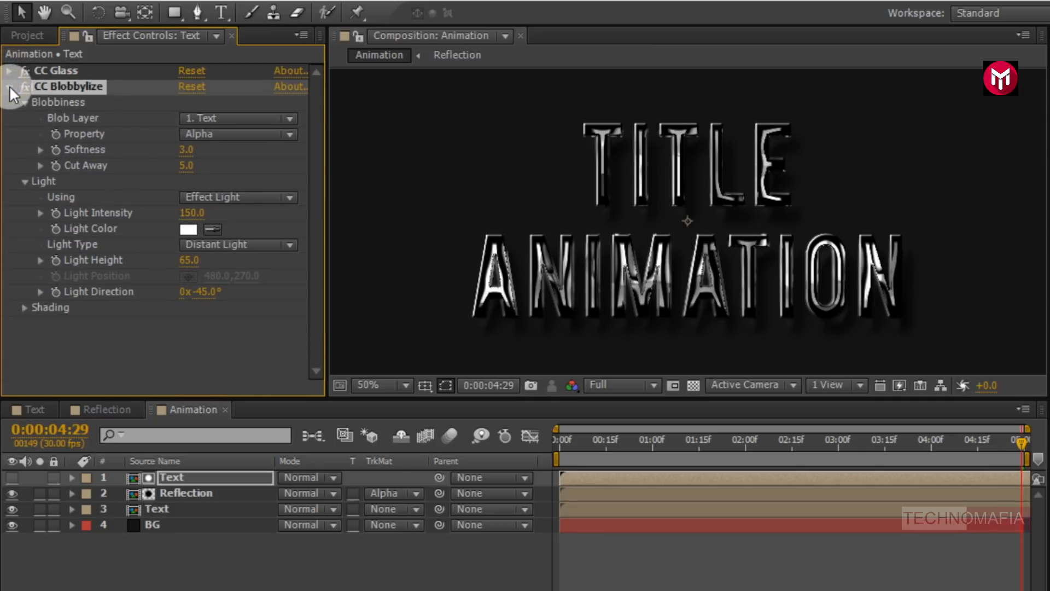
click(8, 90)
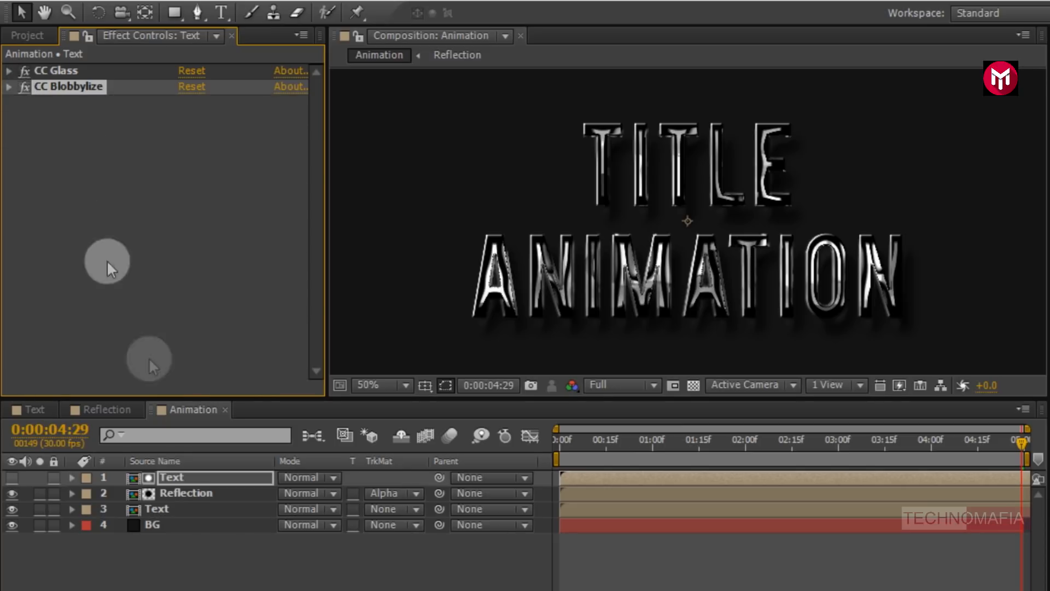
- Set the Reflection layer's CC Glass Light Intensity to 200 and collapse the effect
click(169, 494)
click(190, 213)
text(200)
key(Return)
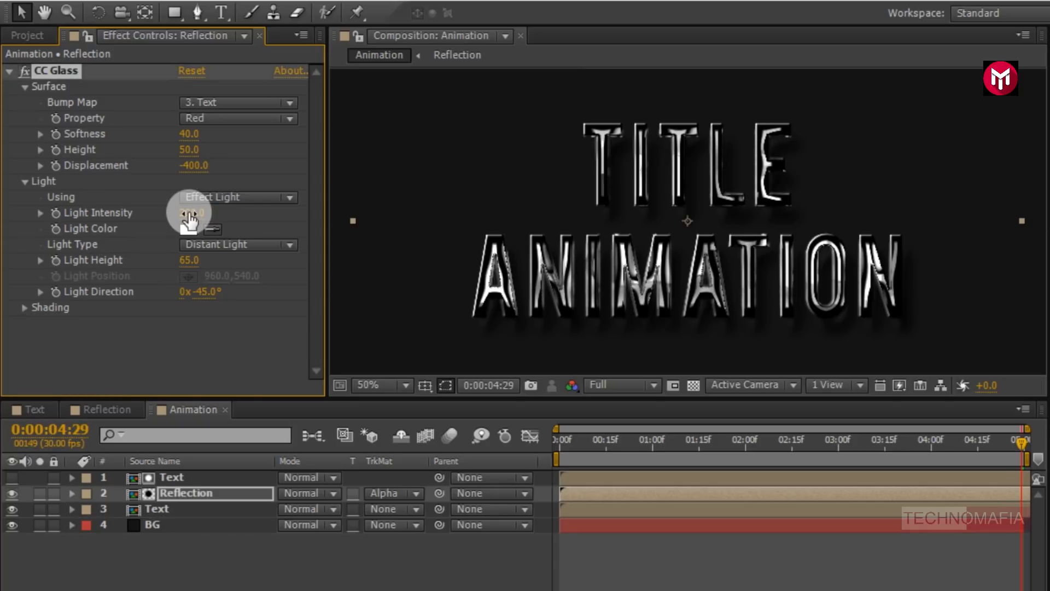
click(10, 73)
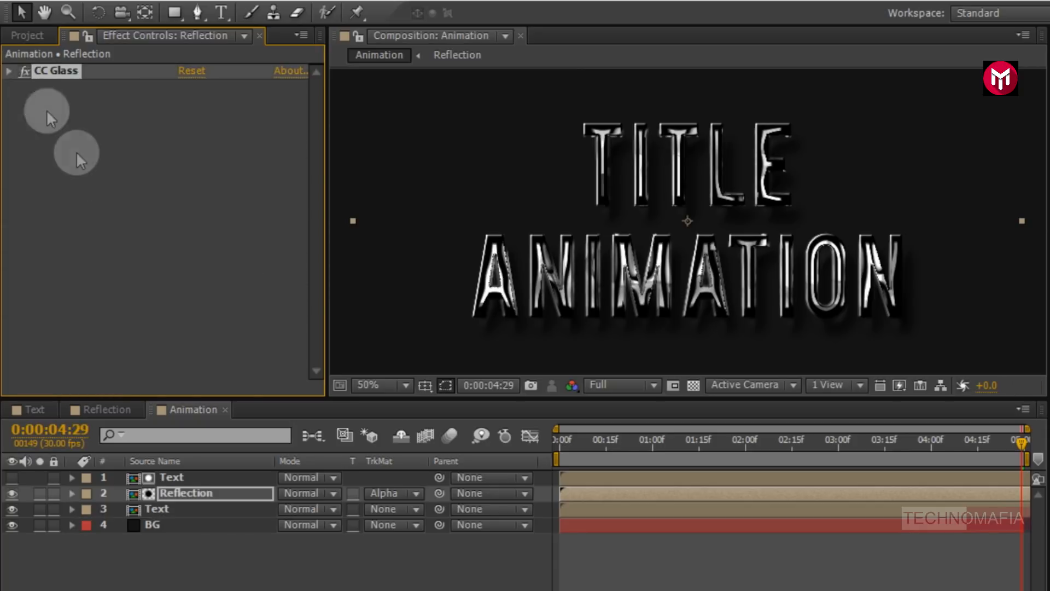
- Add a new Null Object layer to the Animation composition
click(169, 477)
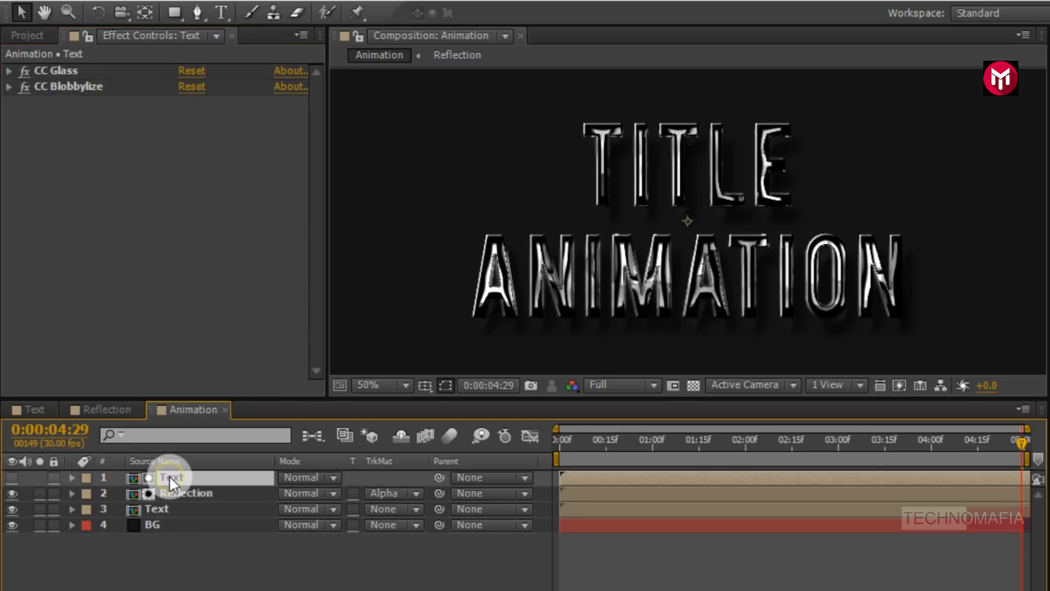
click(182, 551)
right_click(182, 551)
mouse_move(283, 366)
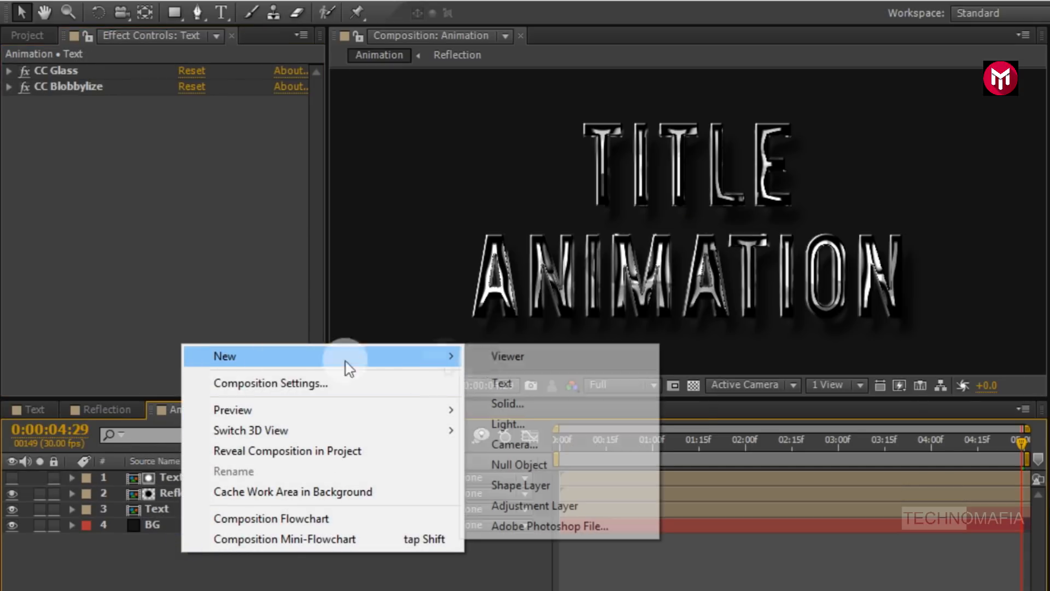
click(501, 464)
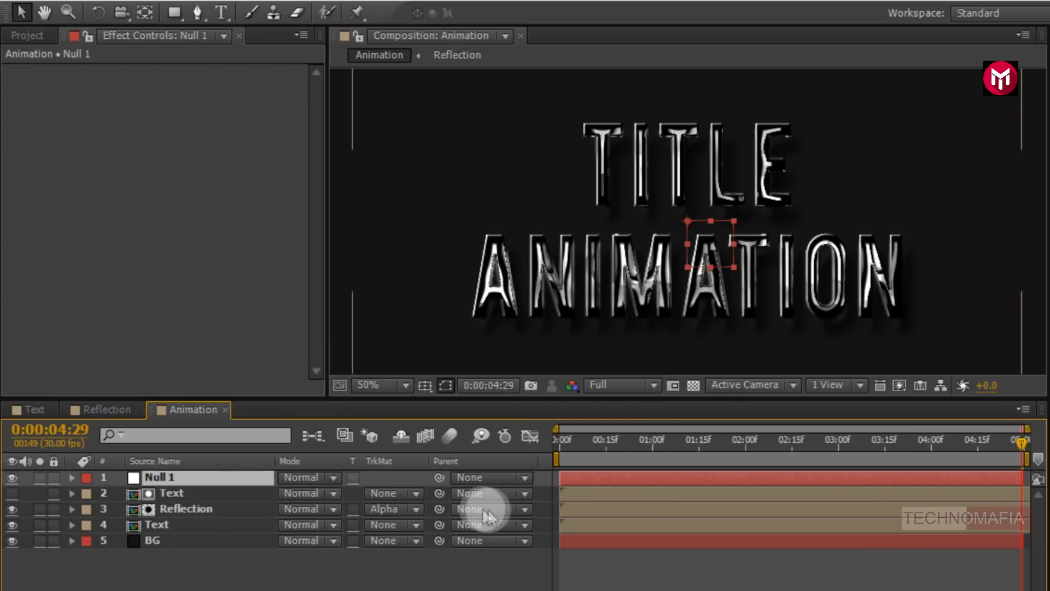
- Parent the Text, Reflection and lower Text layers to Null 1
click(473, 492)
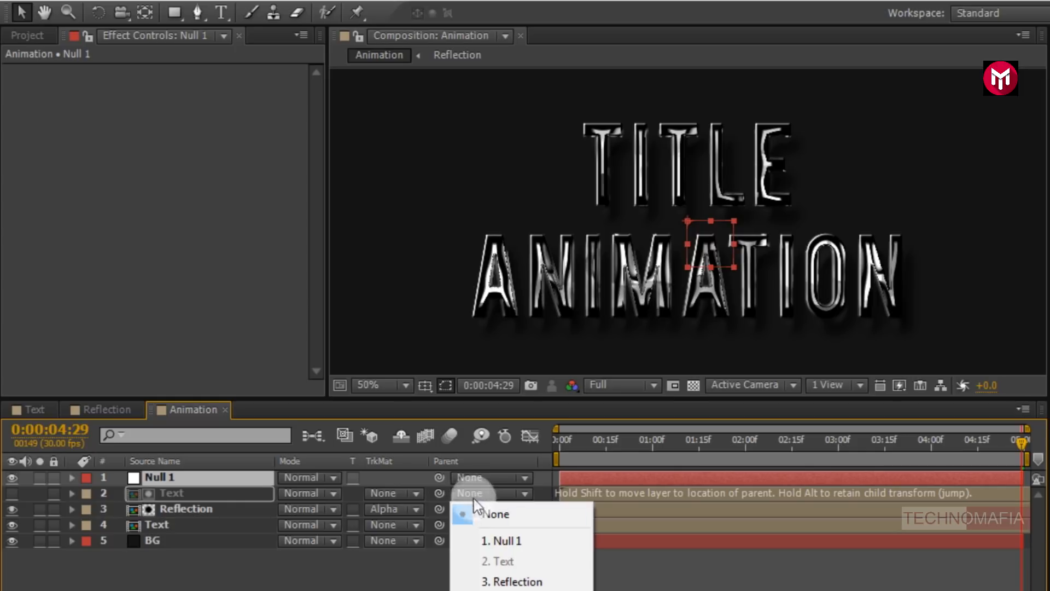
click(484, 542)
click(464, 508)
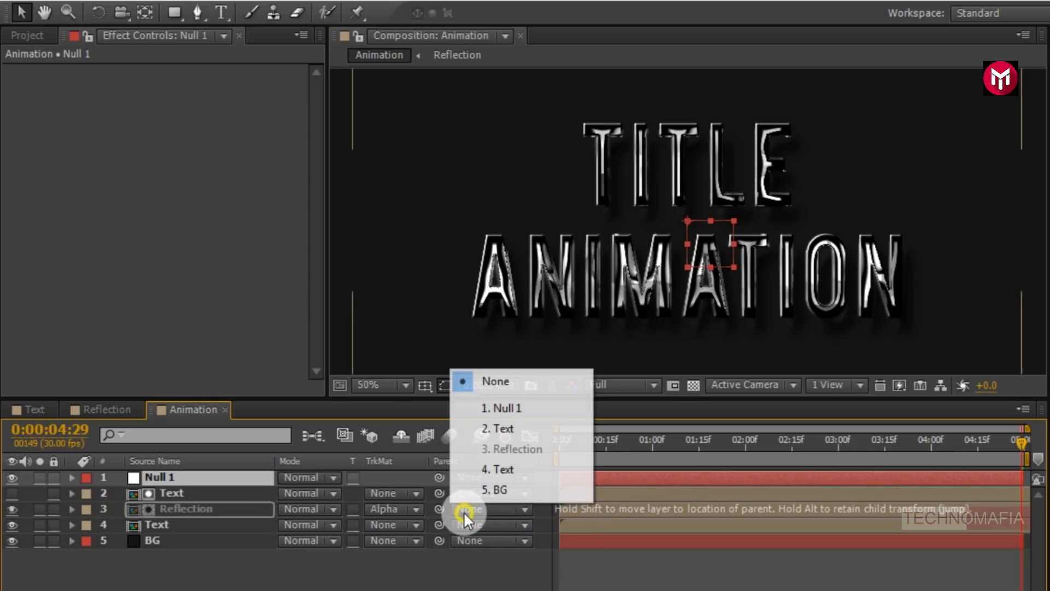
click(491, 418)
click(474, 525)
click(488, 423)
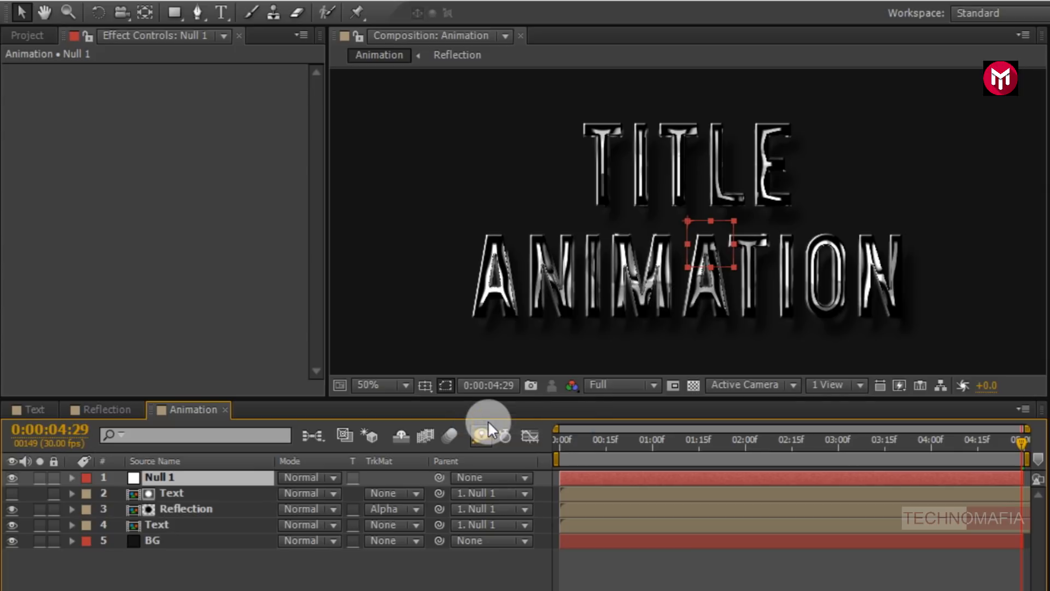
- At the start of the timeline, set a Scale keyframe of 80% on Null 1
key(Home)
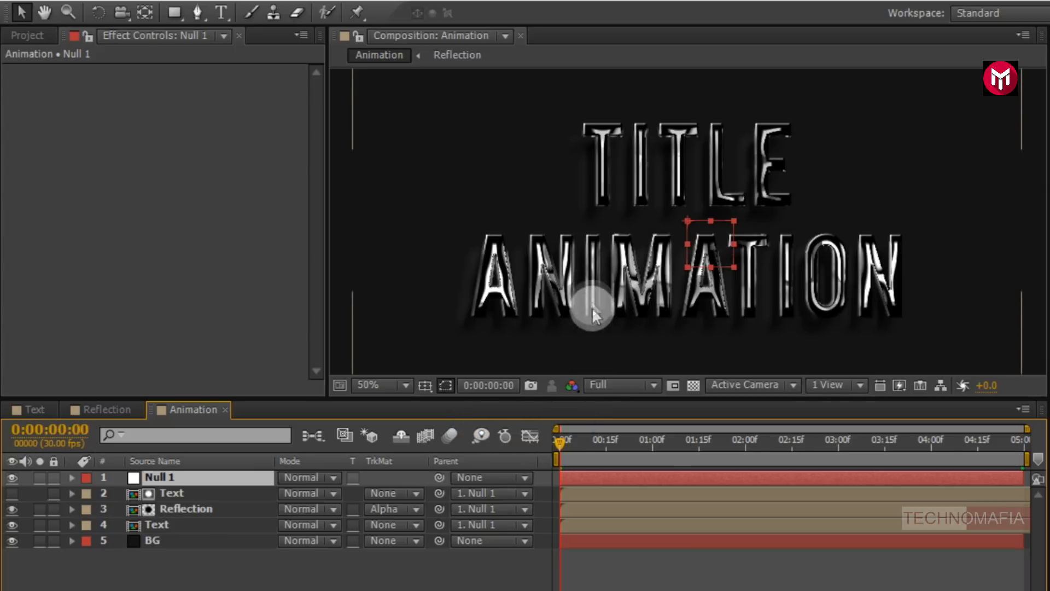
scroll(585, 279, down, 1)
key(s)
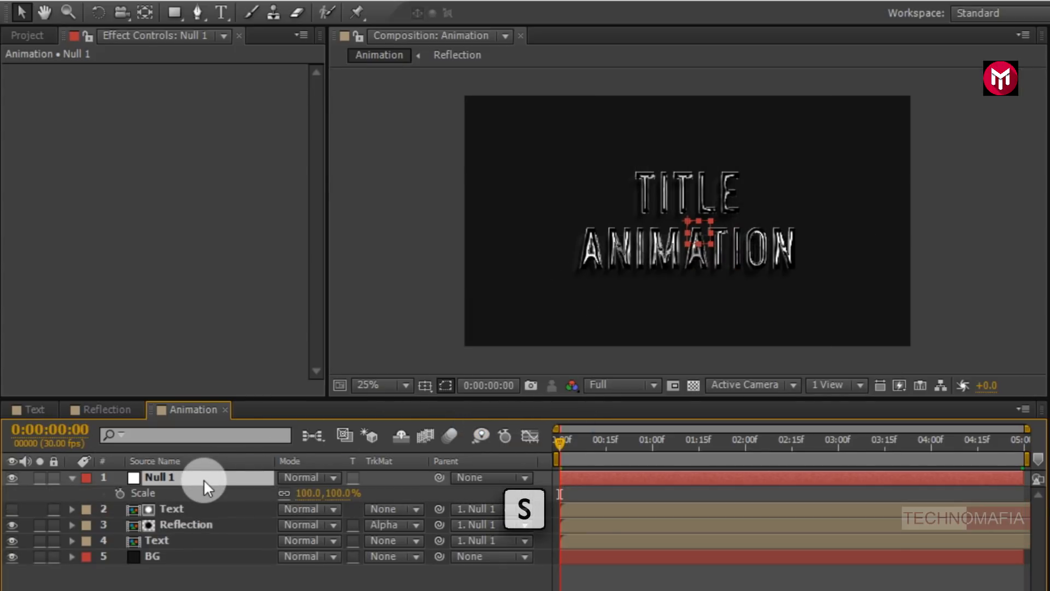
click(120, 492)
click(306, 493)
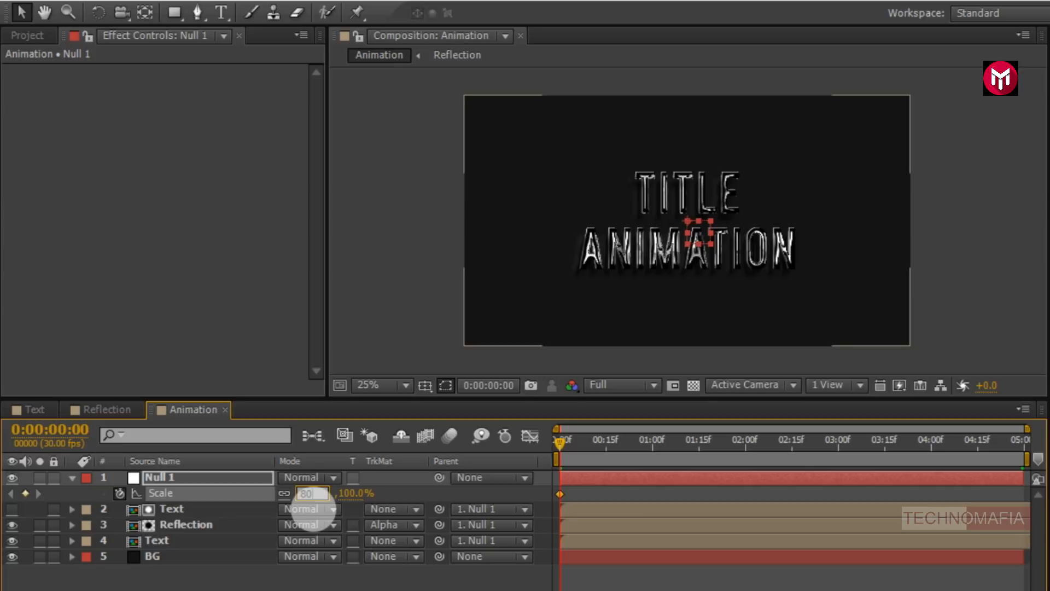
text(80)
key(Return)
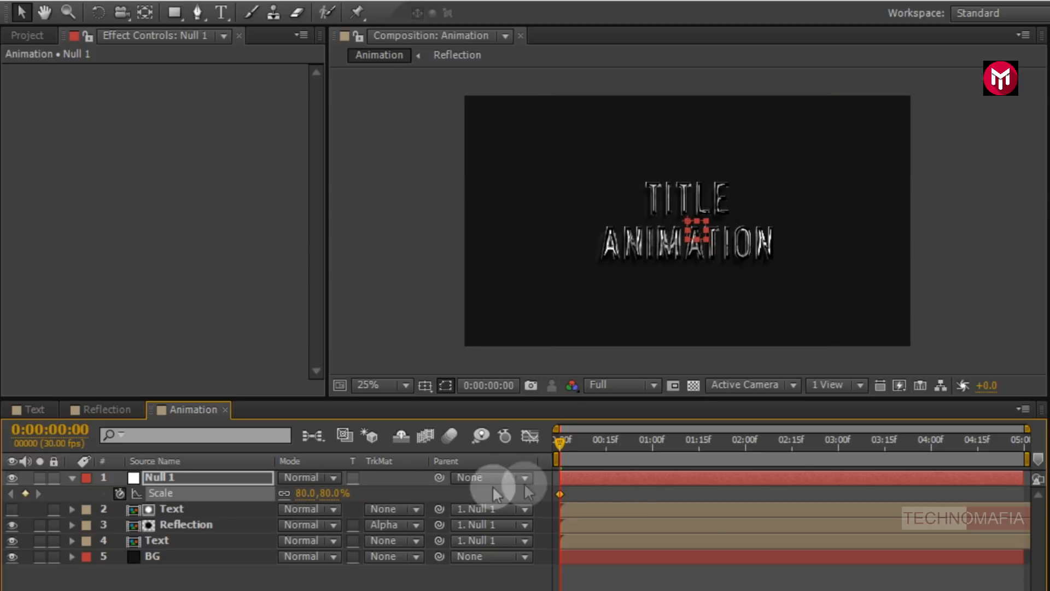
- At the end of the timeline, set Null 1's Scale to 90%
click(1023, 438)
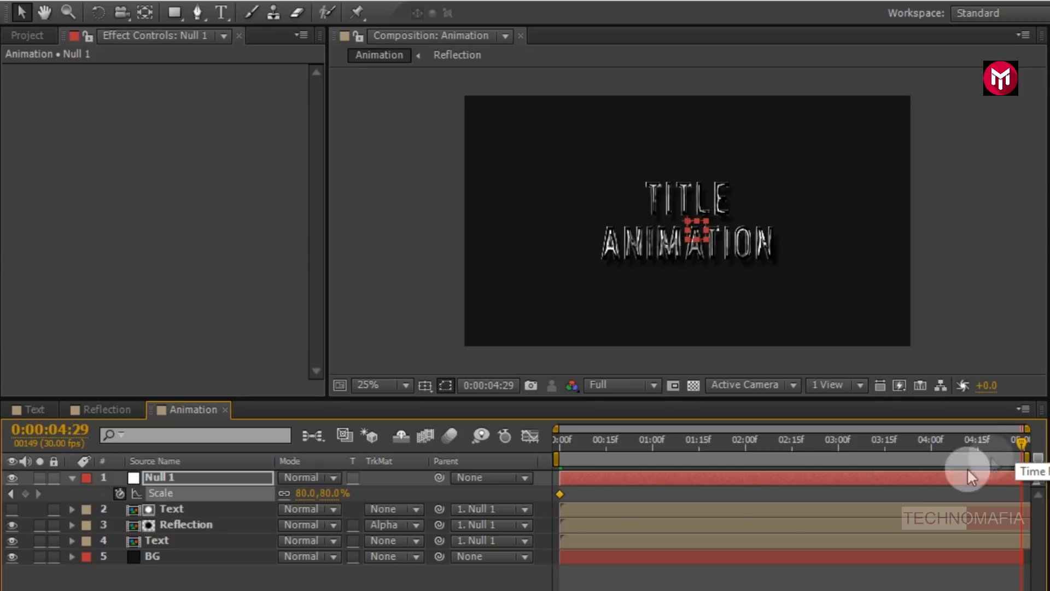
click(303, 493)
text(90)
key(Return)
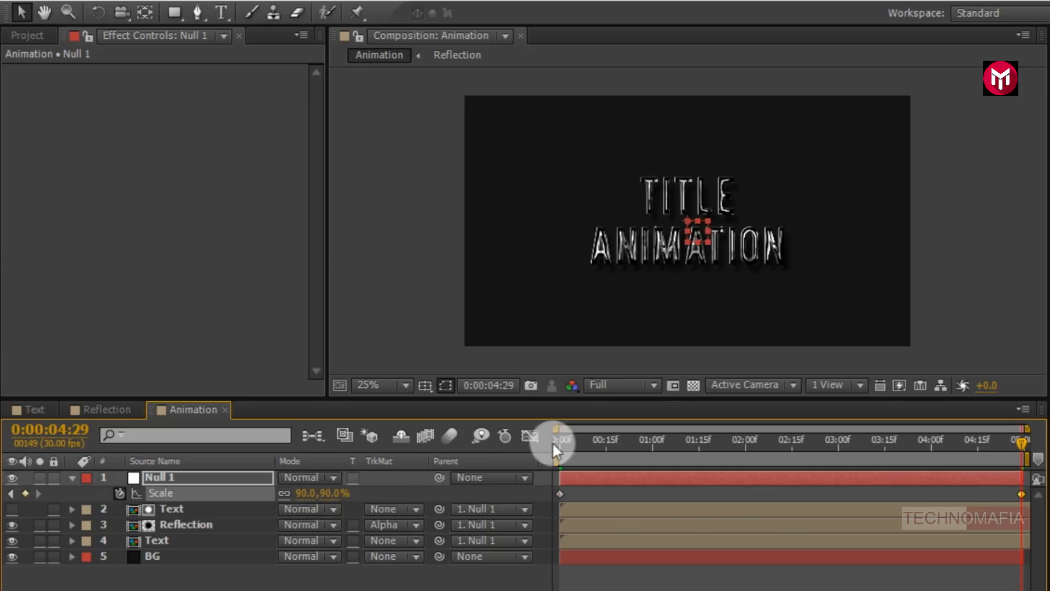
- Switch the preview resolution to Quarter and play back the animation from the start
click(558, 439)
key(space)
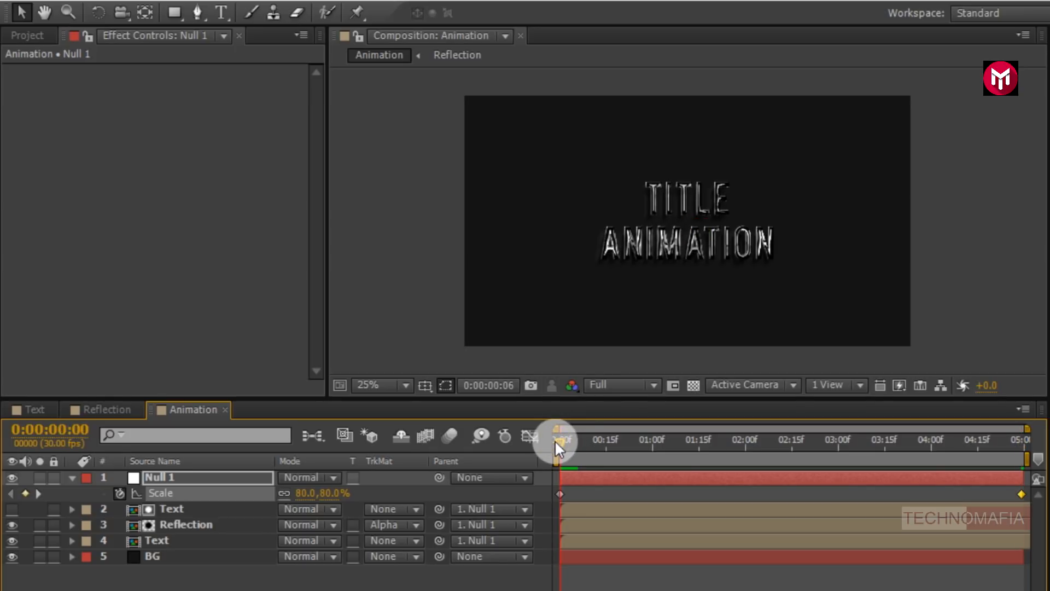
click(609, 384)
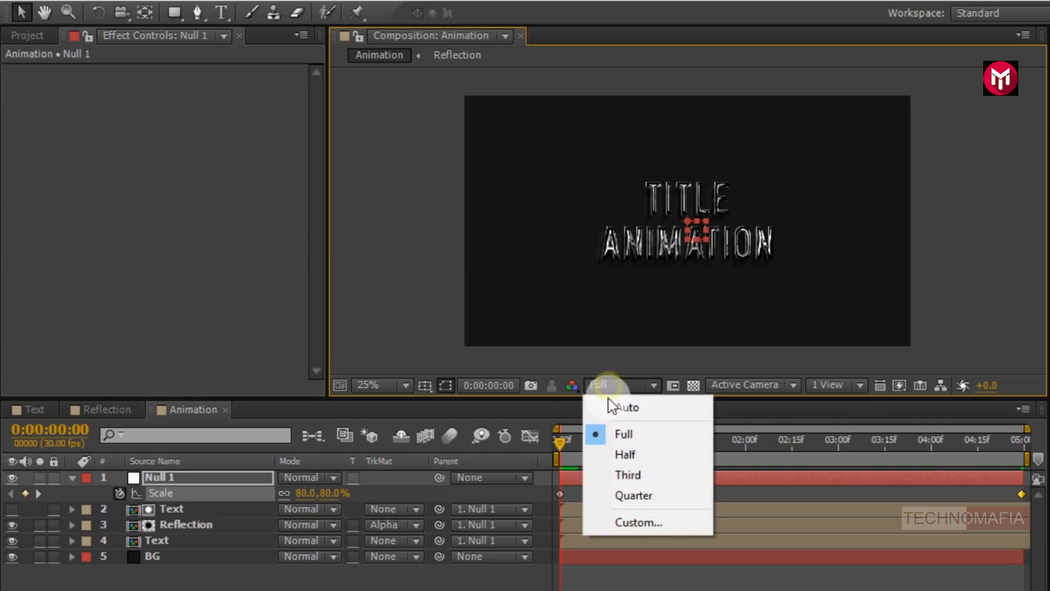
click(613, 494)
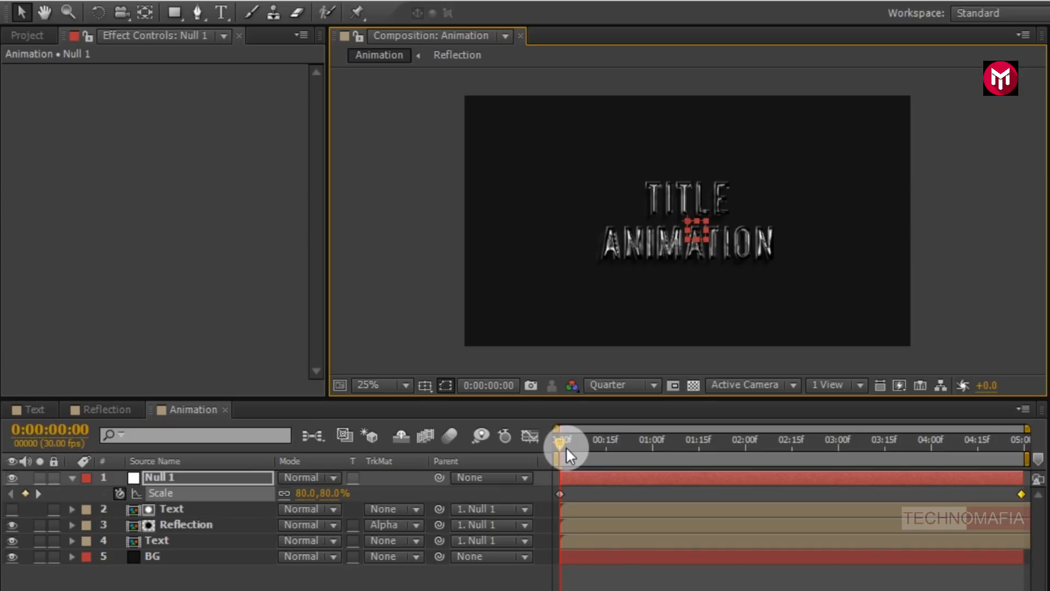
key(space)
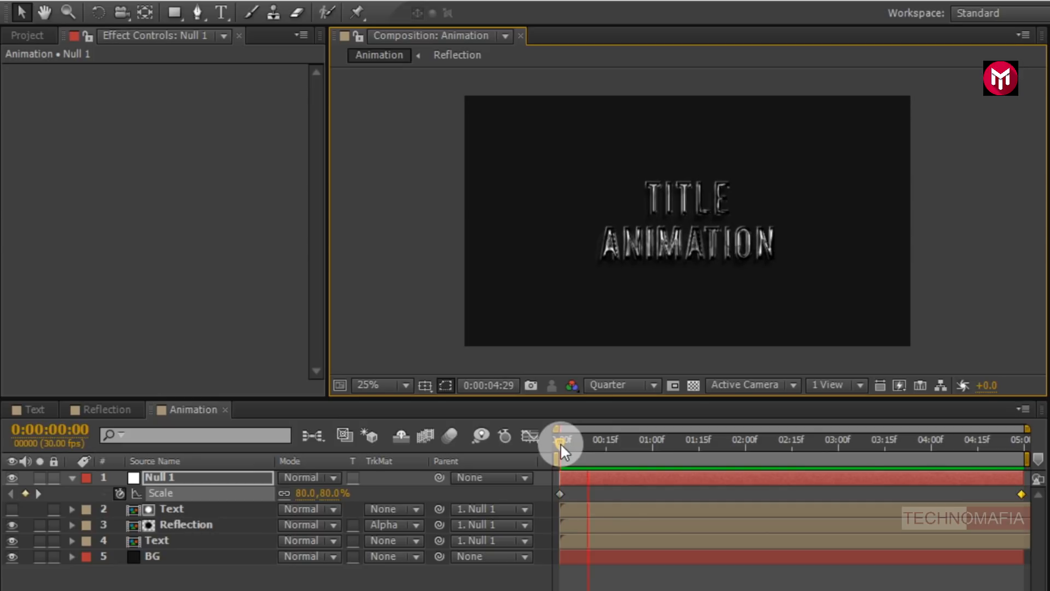
click(560, 442)
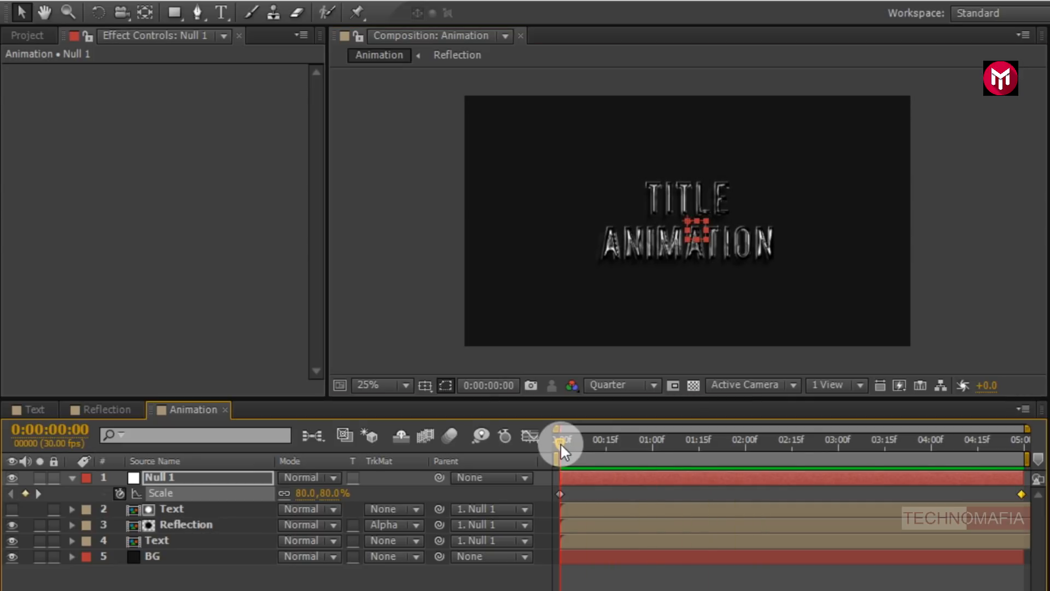
- Collapse Null 1 and add Background.JPG to the Animation composition just above the BG layer
click(72, 478)
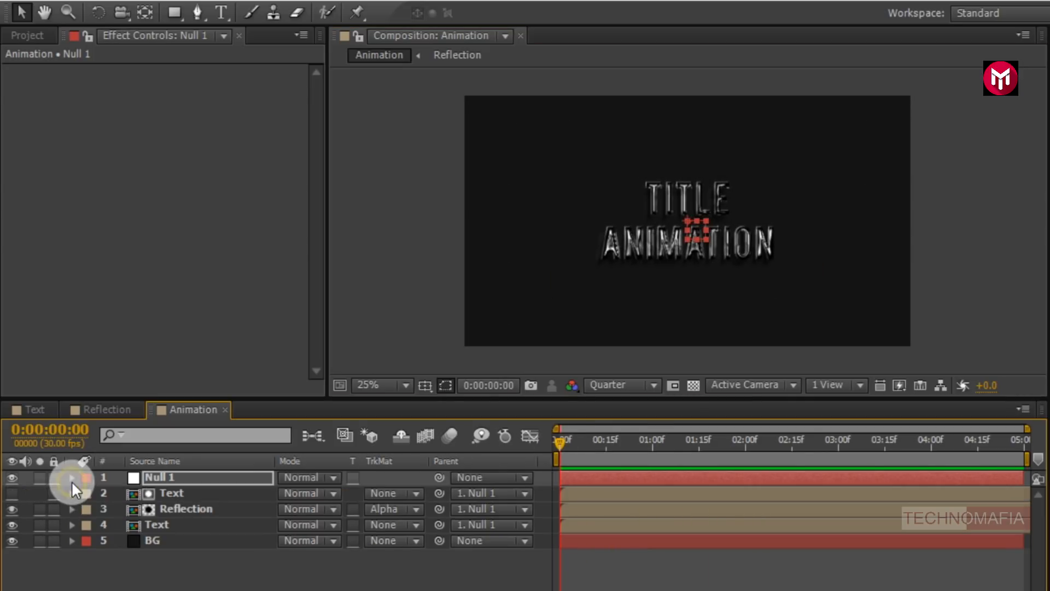
click(28, 36)
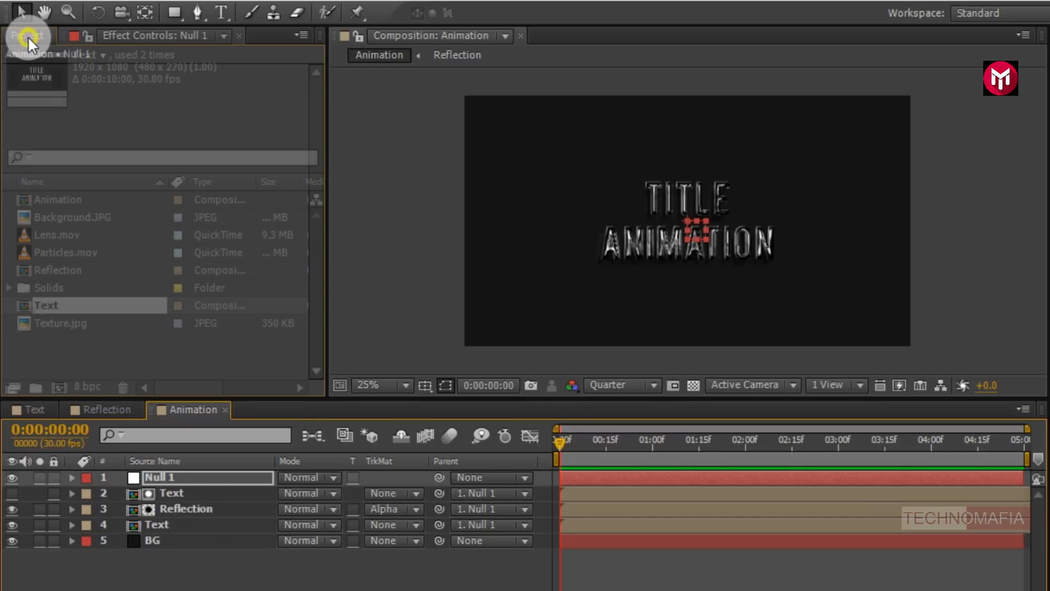
click(57, 217)
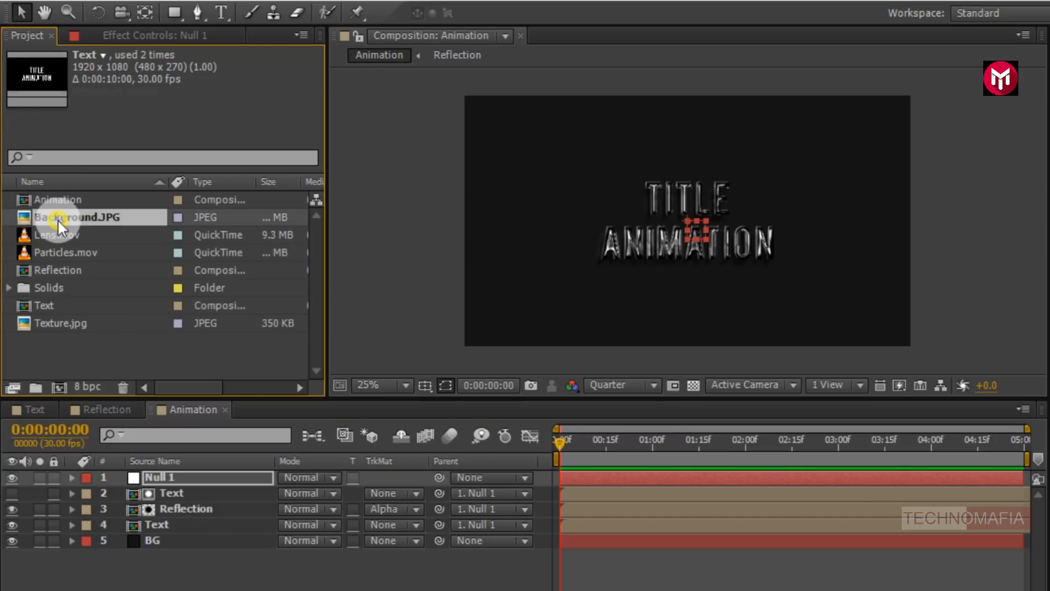
drag(129, 249, 173, 543)
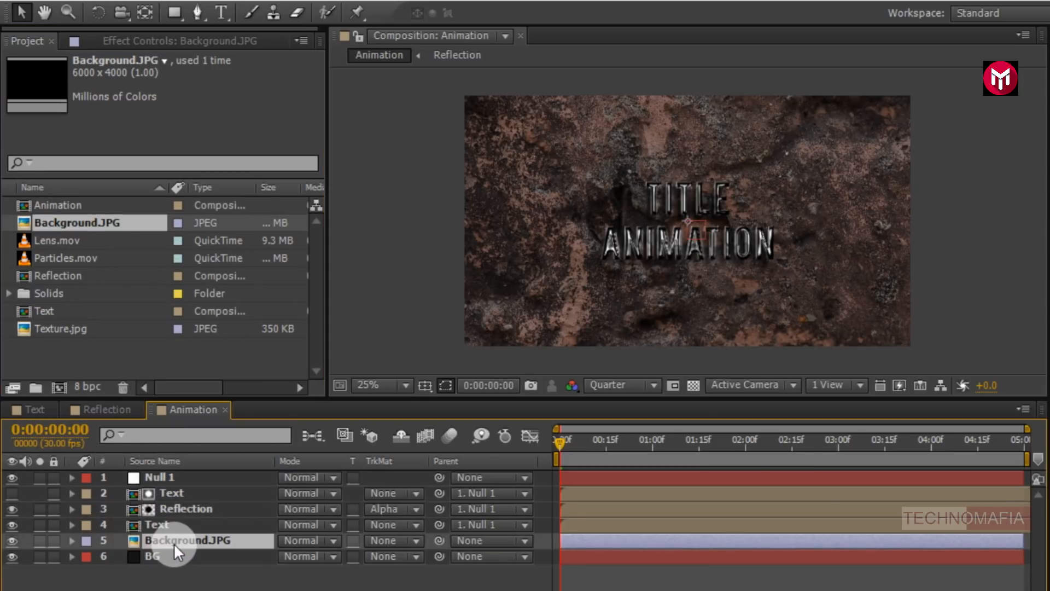
- Set Background.JPG's Scale to 32%
key(s)
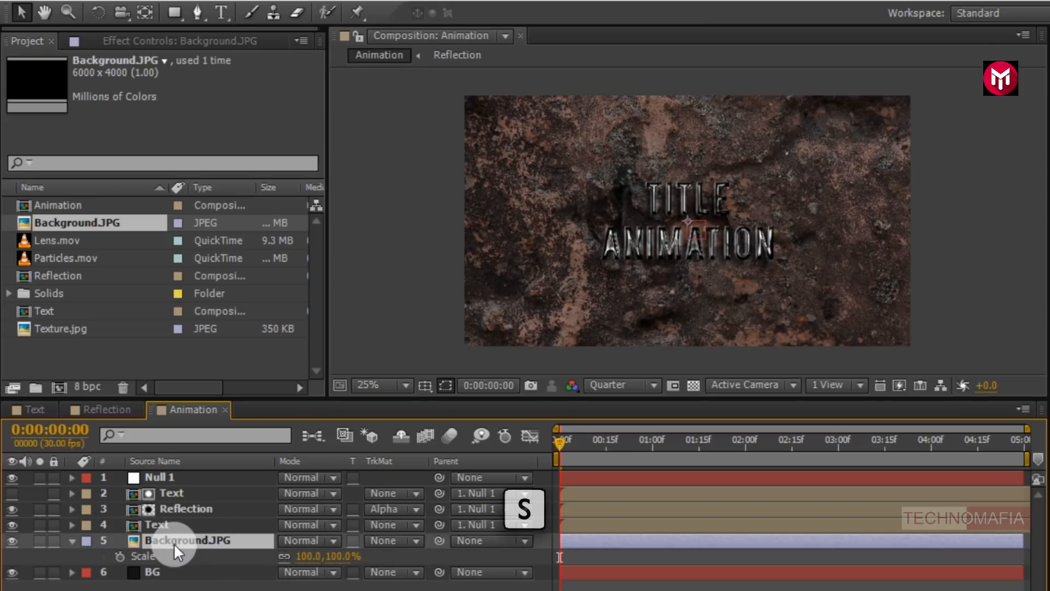
click(309, 556)
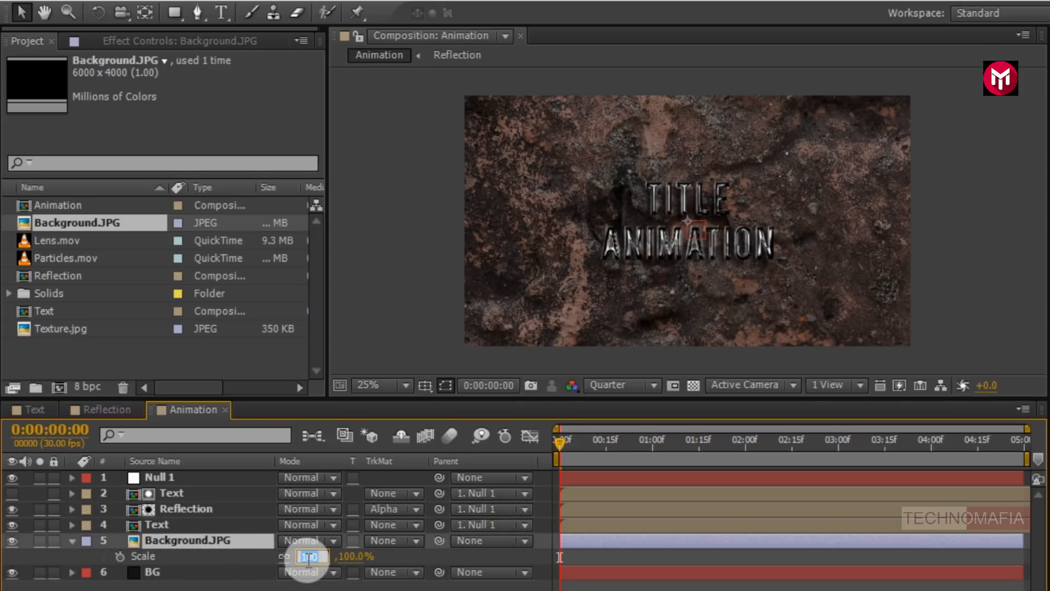
key(Return)
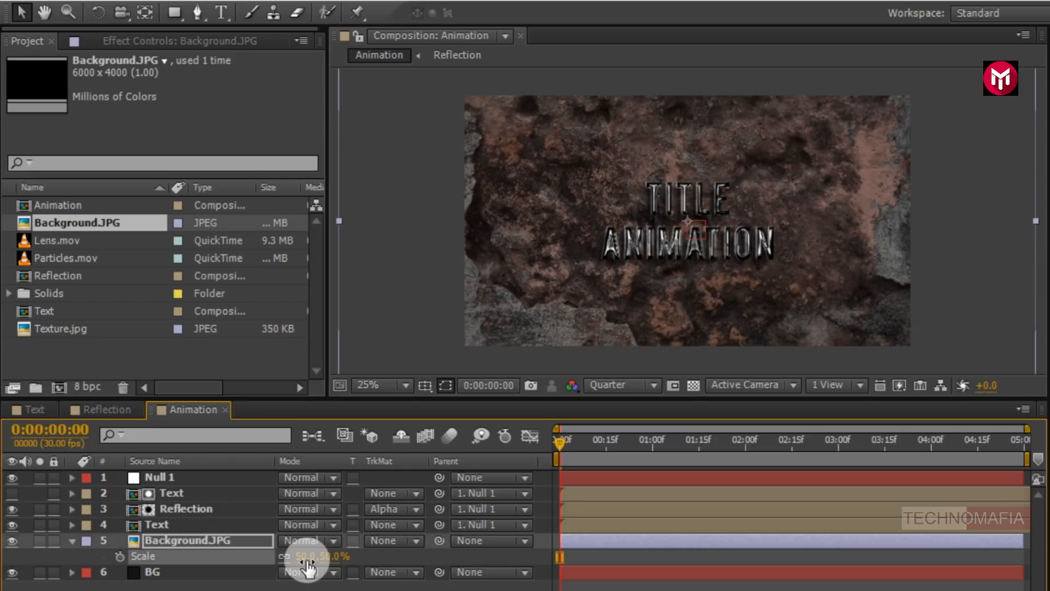
click(306, 557)
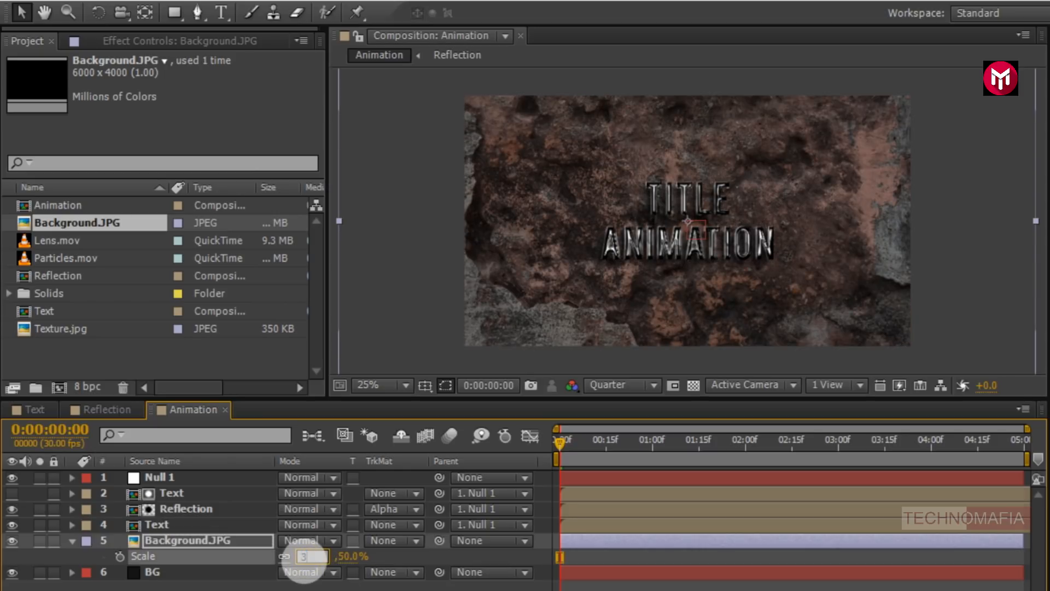
key(Return)
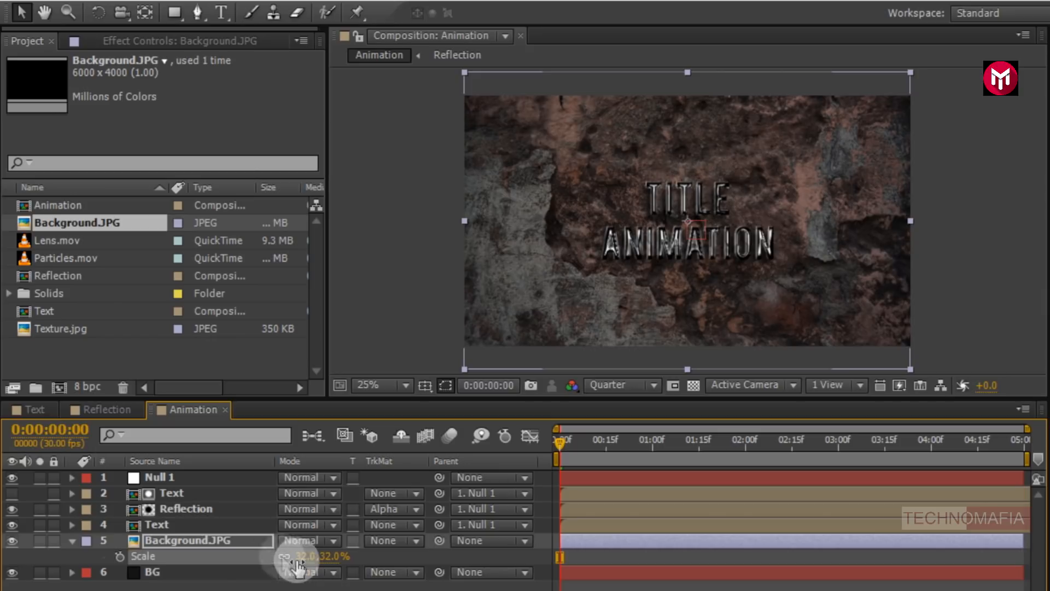
- Draw an elliptical mask on Background.JPG surrounding the title with the Ellipse tool
click(72, 540)
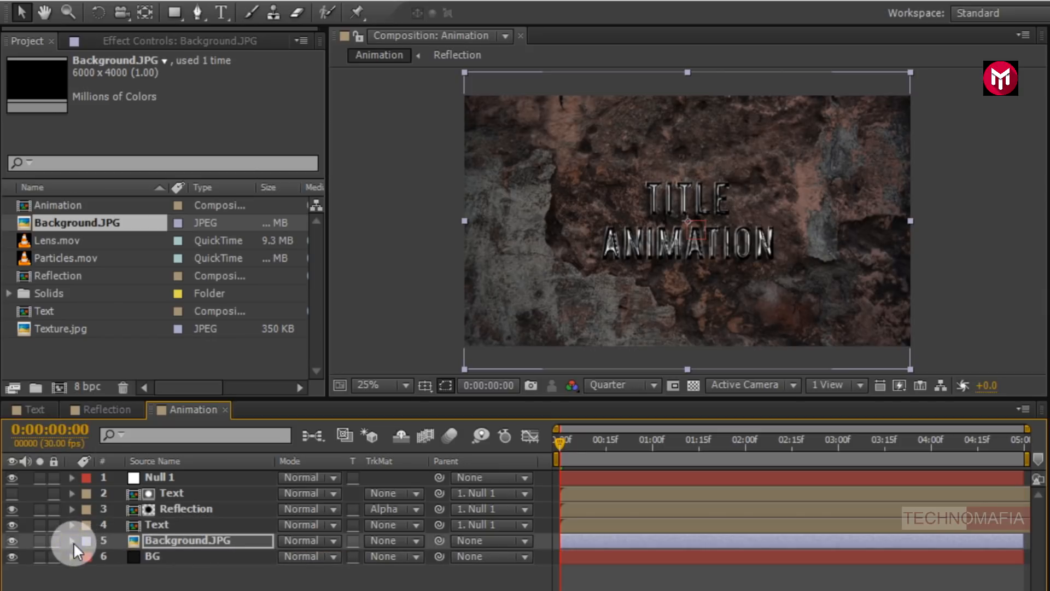
click(174, 16)
drag(174, 15, 235, 51)
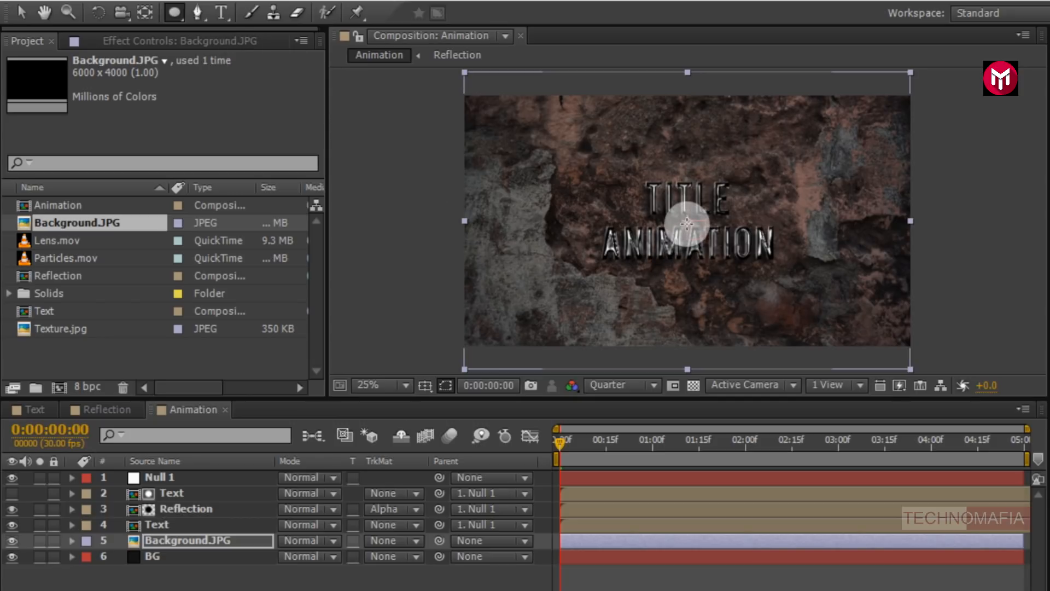
drag(687, 221, 821, 152)
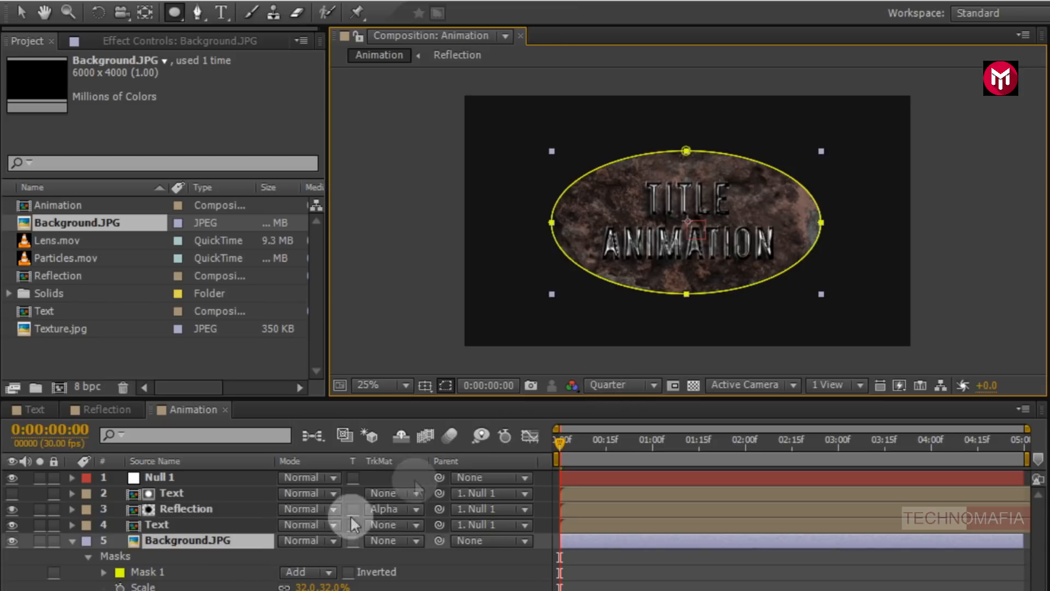
- Set Mask 1's Mask Feather to 1000 pixels
click(104, 573)
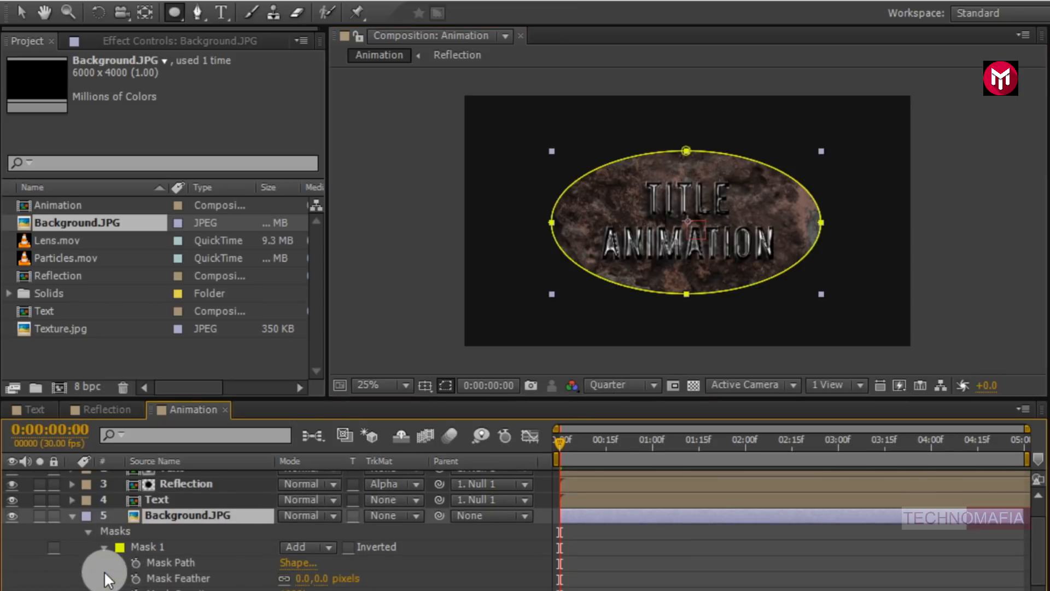
click(301, 578)
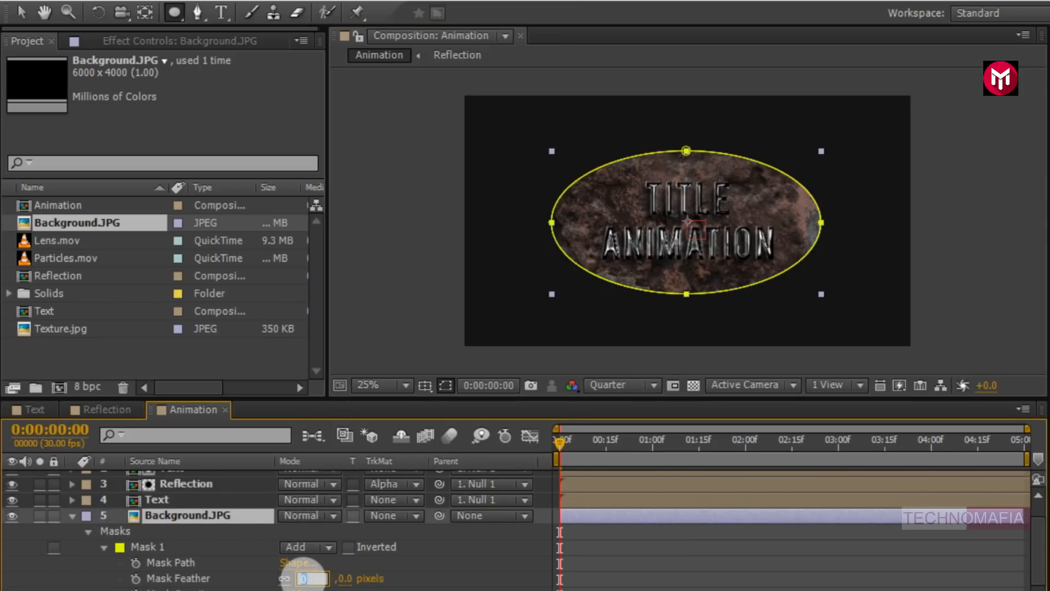
text(1000)
key(Return)
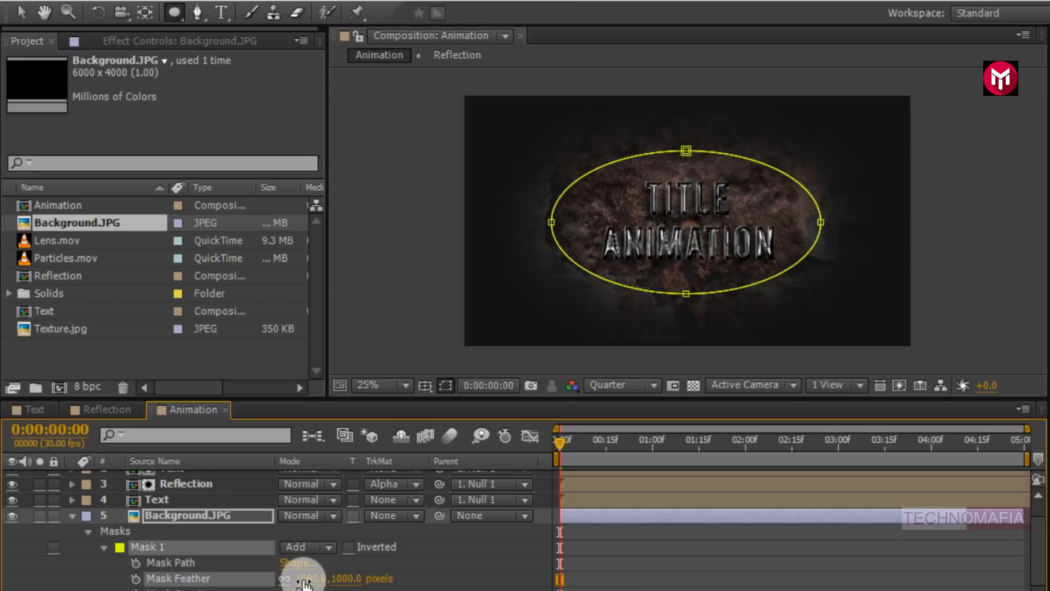
- Search the effects for curv and apply Curves to Background.JPG
scroll(304, 569, up, 1)
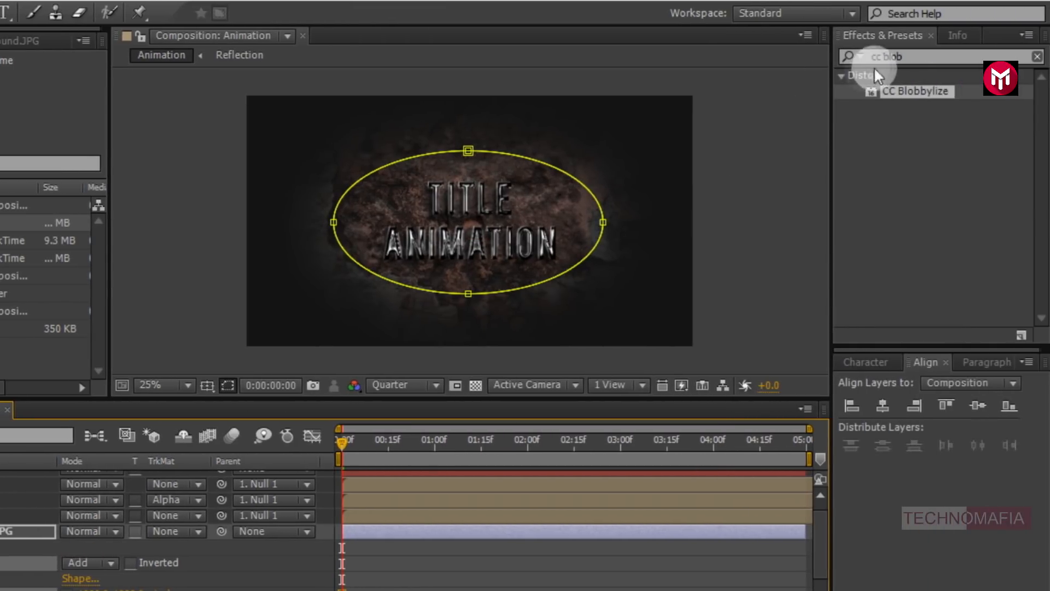
click(842, 56)
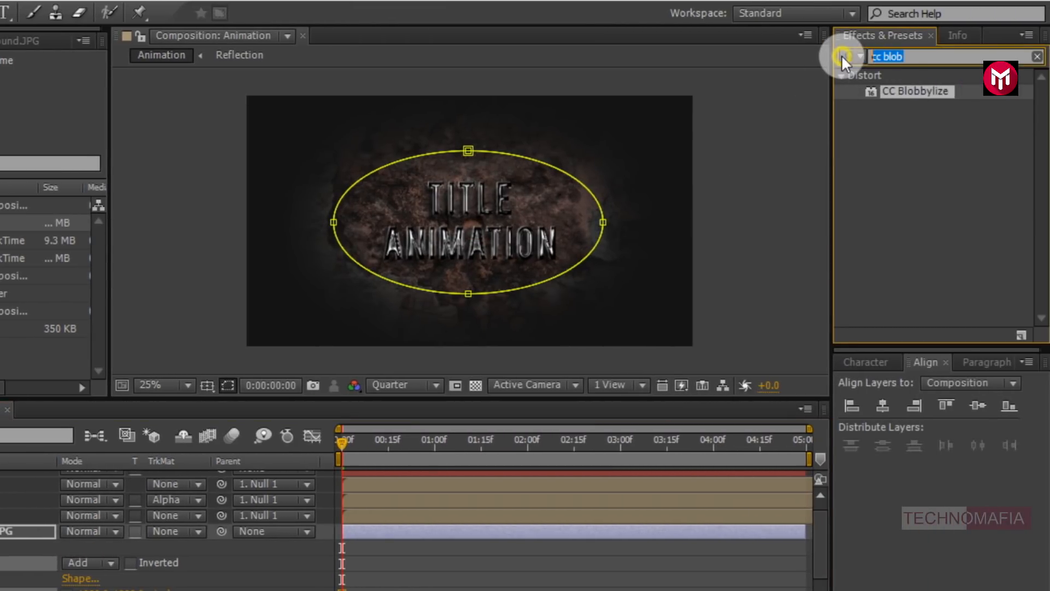
text(curv)
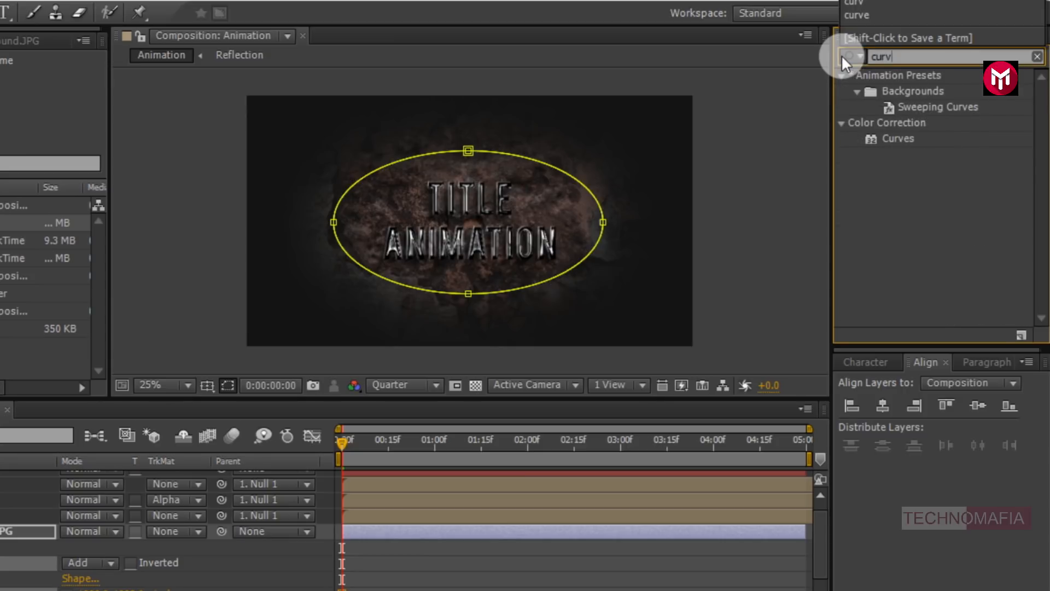
double_click(898, 139)
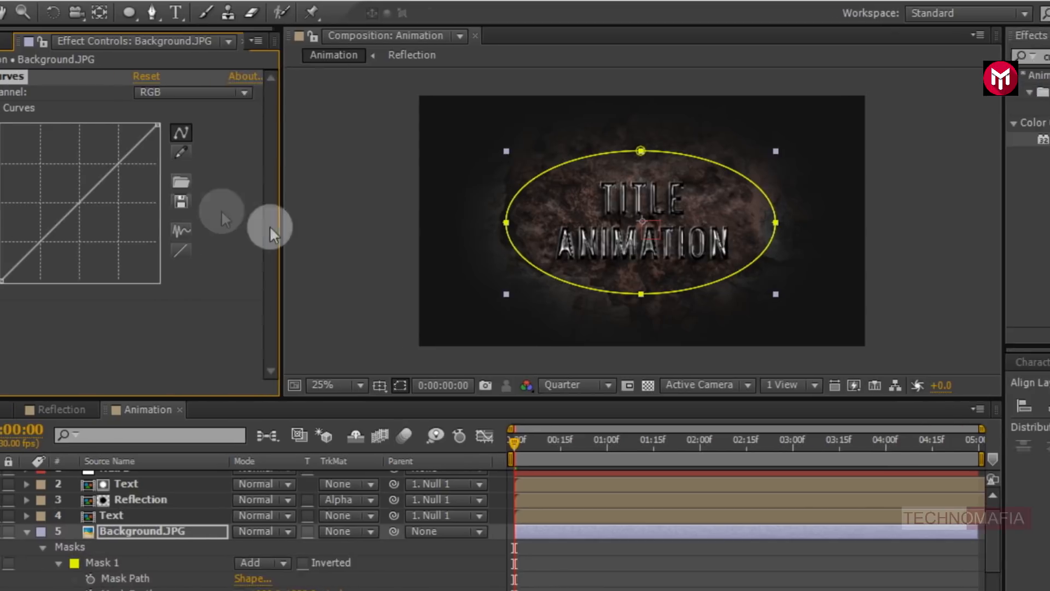
- Bend the Background.JPG Curves line into an S-curve by moving its upper and lower points
drag(157, 164, 152, 161)
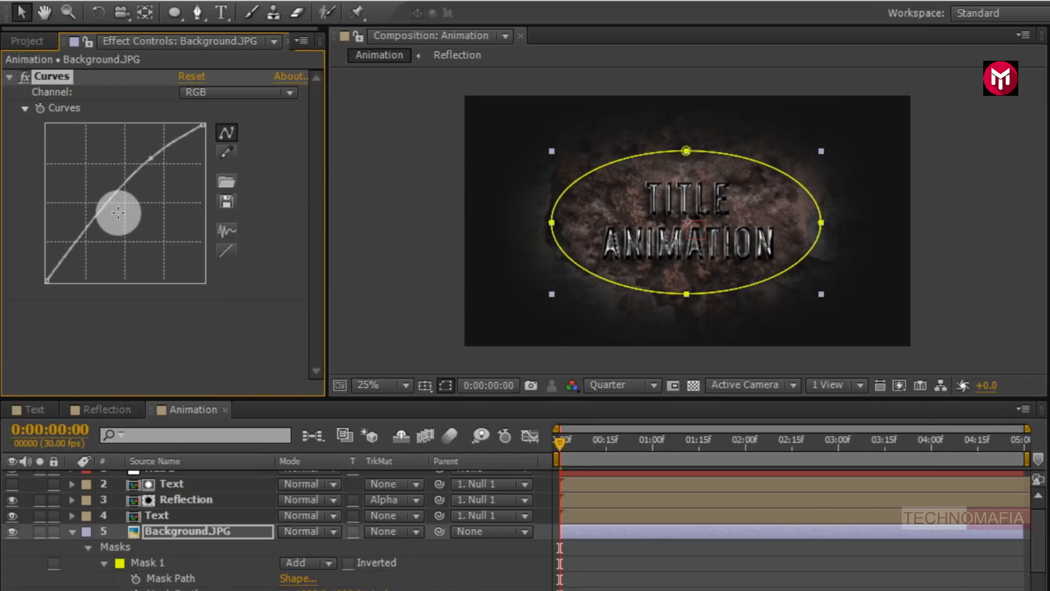
drag(83, 228, 88, 246)
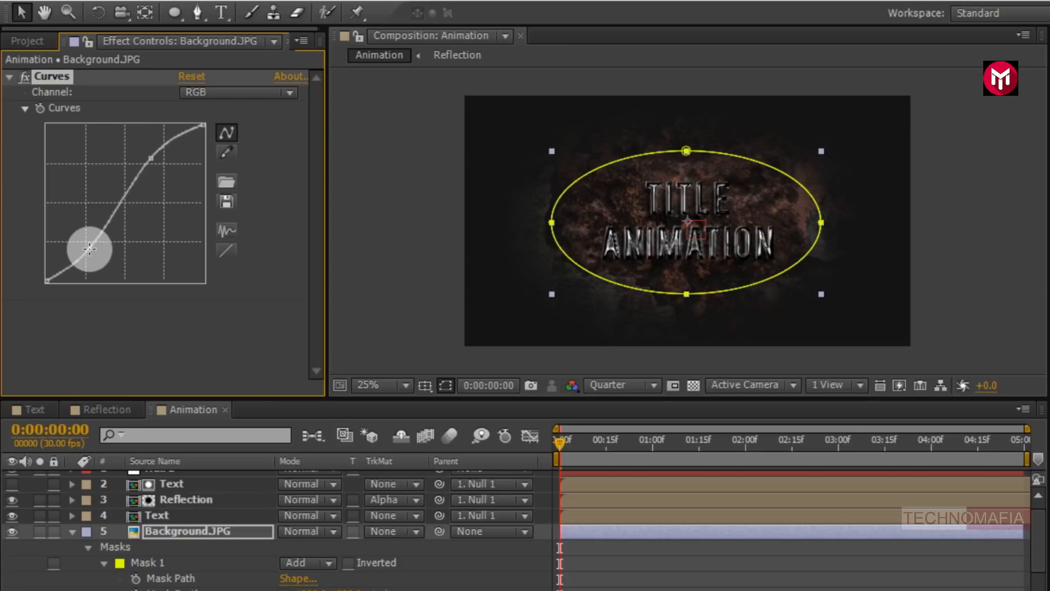
- Search the effects for tint and apply Tint to Background.JPG
drag(903, 58, 808, 62)
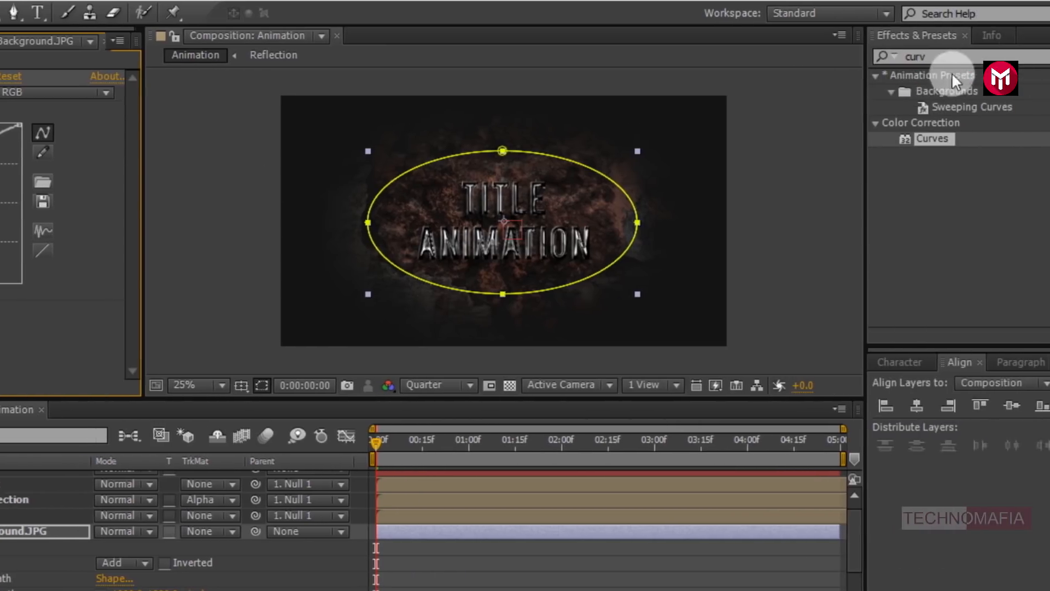
text(tint)
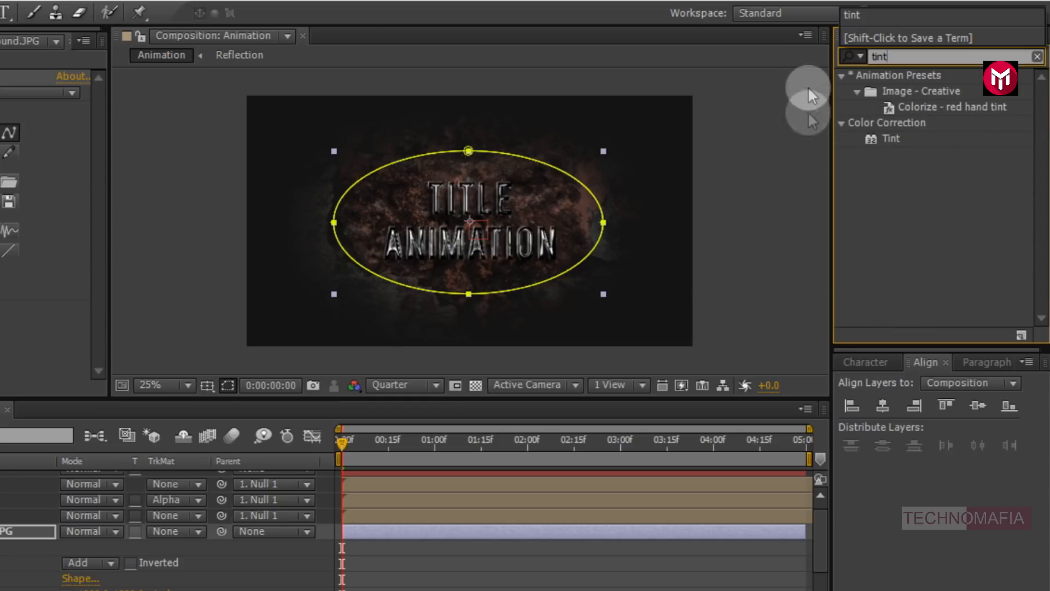
click(886, 140)
double_click(886, 139)
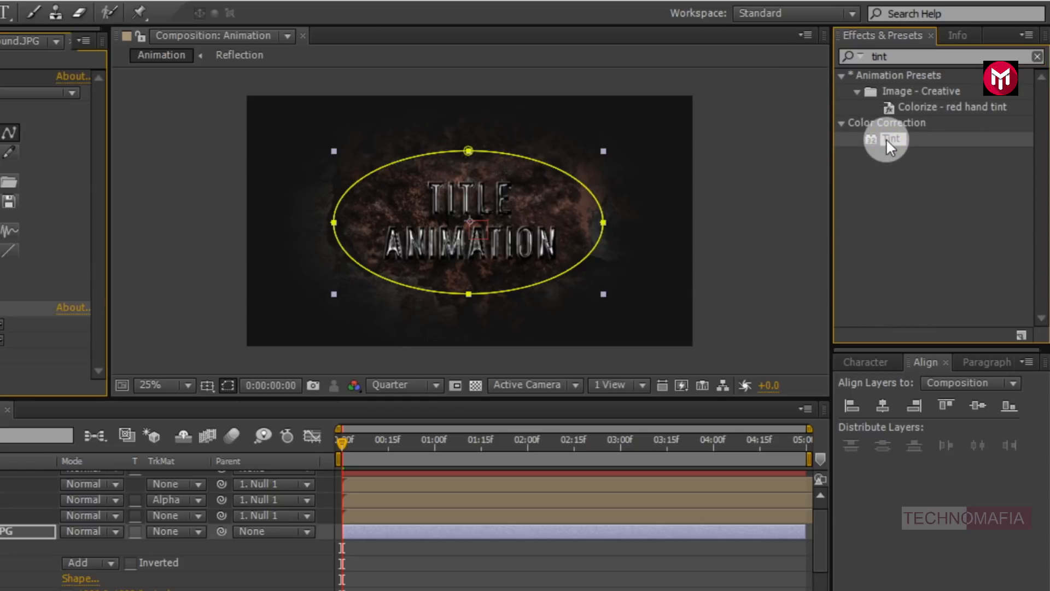
- Search the effects for shar, apply Sharpen to Background.JPG and set its Sharpen Amount to 100
click(863, 57)
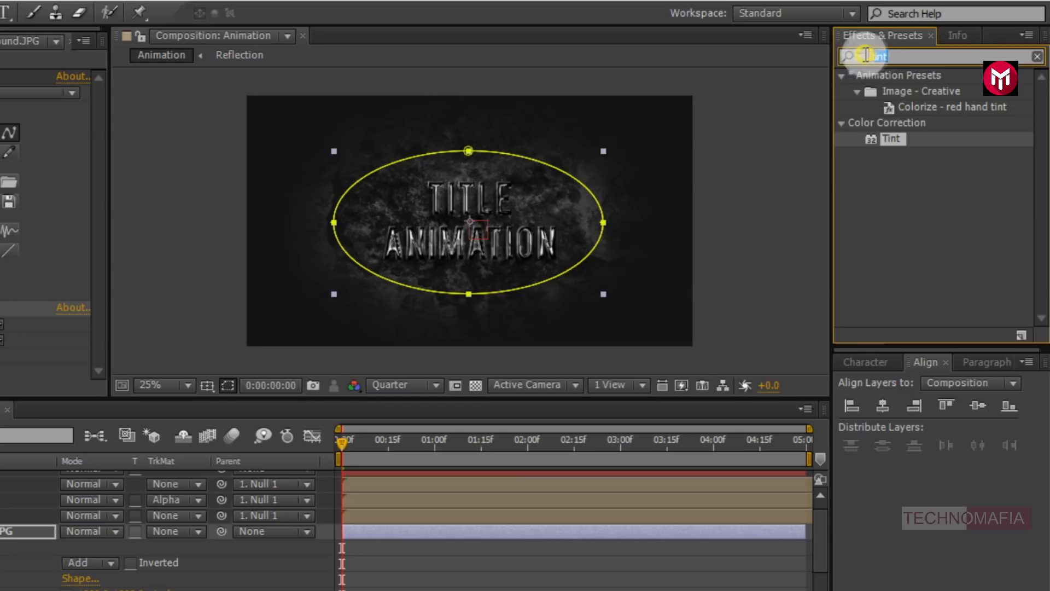
text(shar)
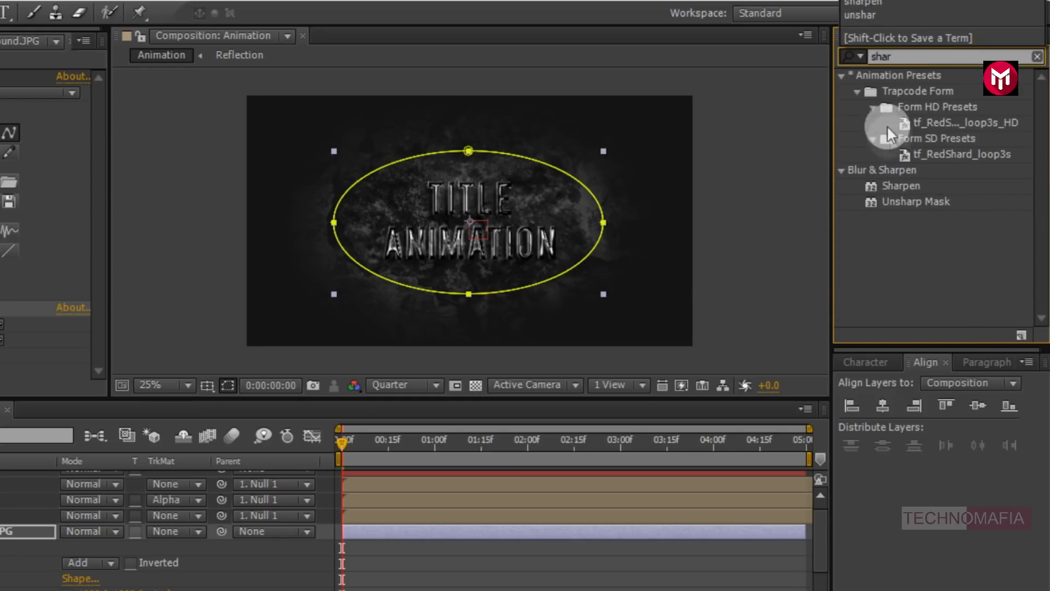
click(898, 185)
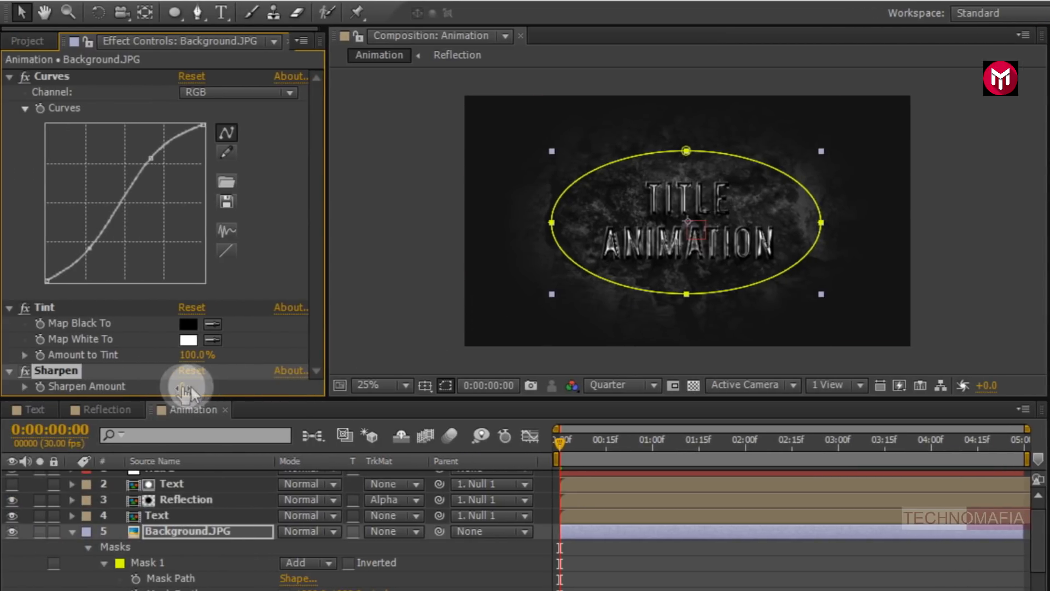
click(185, 387)
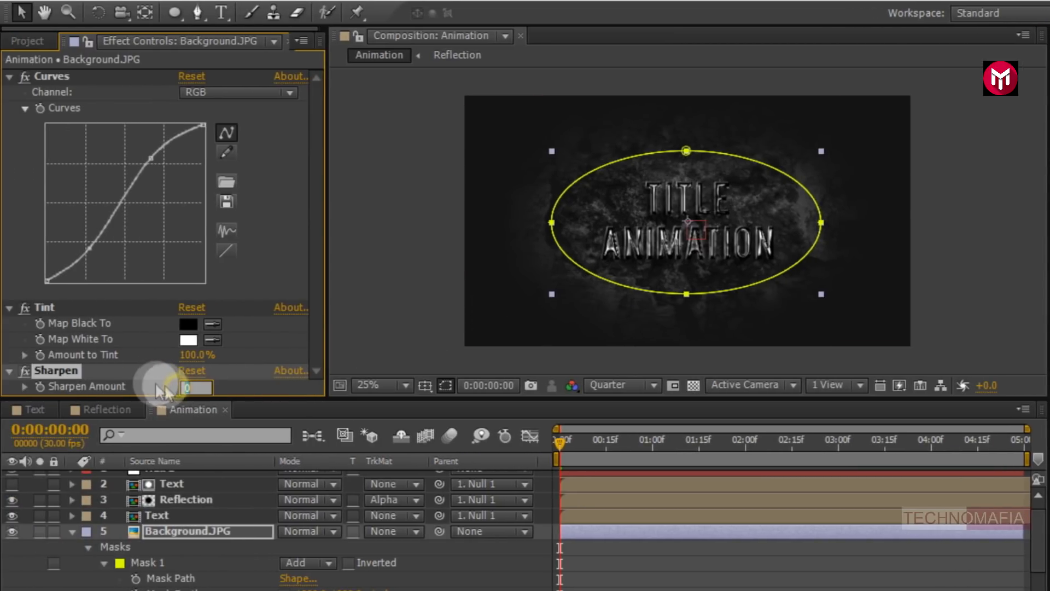
text(100)
key(Return)
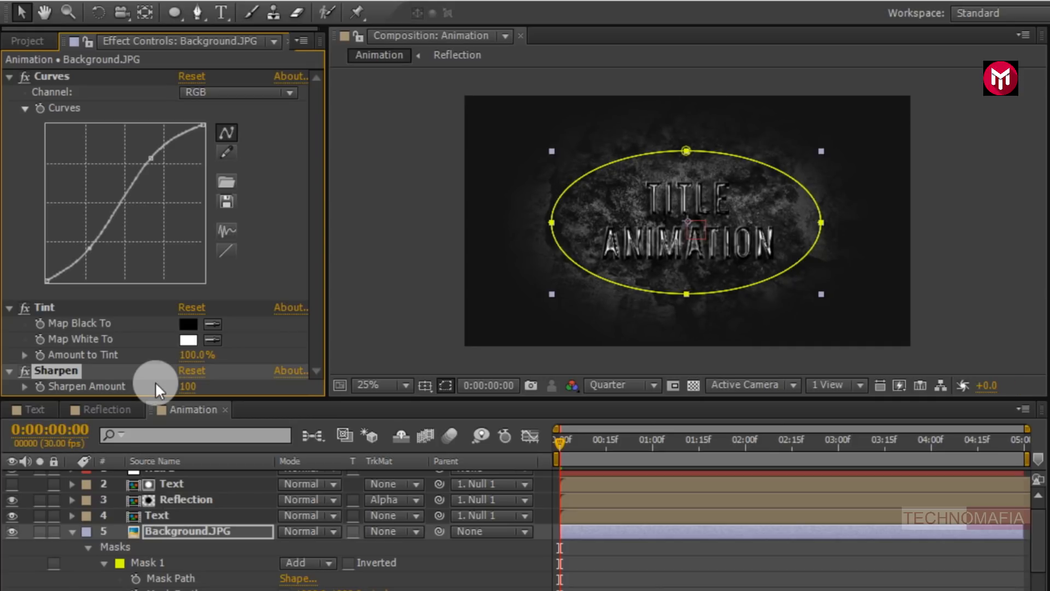
- Collapse the applied effects and set Background.JPG's Opacity to 45%
click(9, 77)
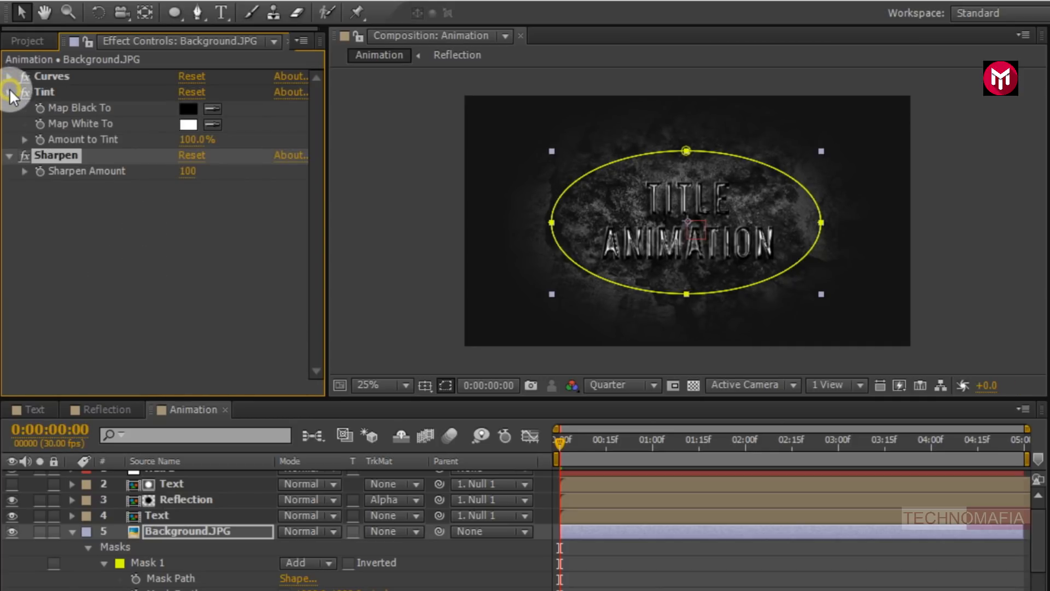
click(8, 92)
key(t)
click(11, 109)
click(170, 533)
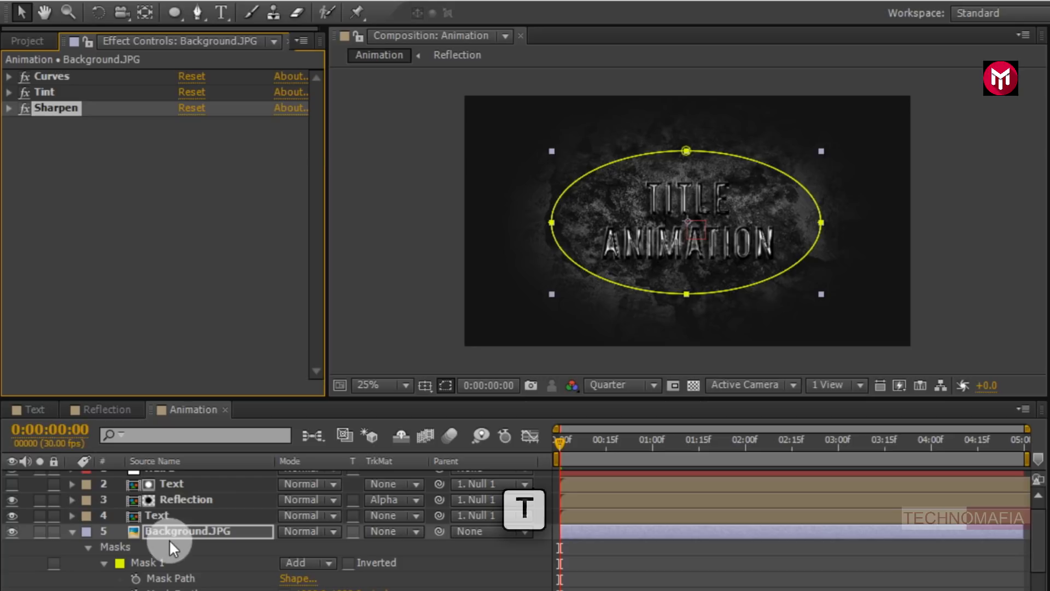
key(t)
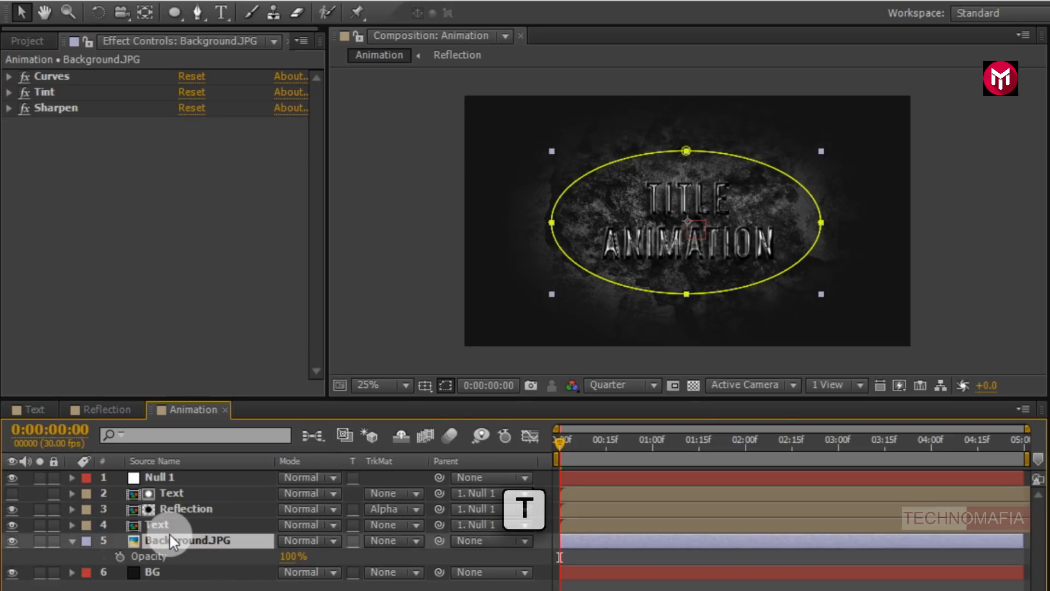
click(288, 557)
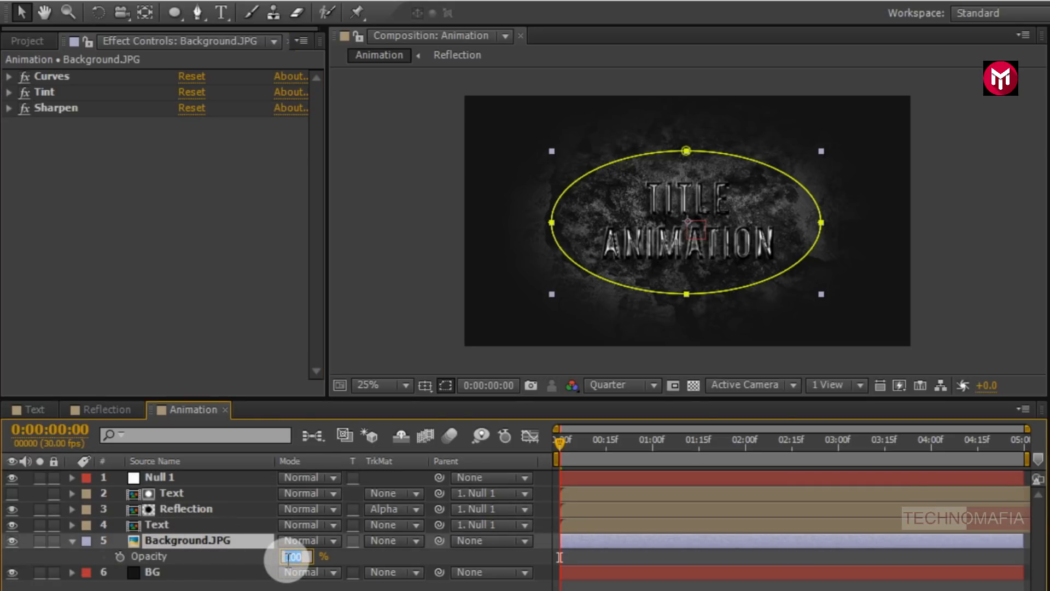
text(45)
key(Return)
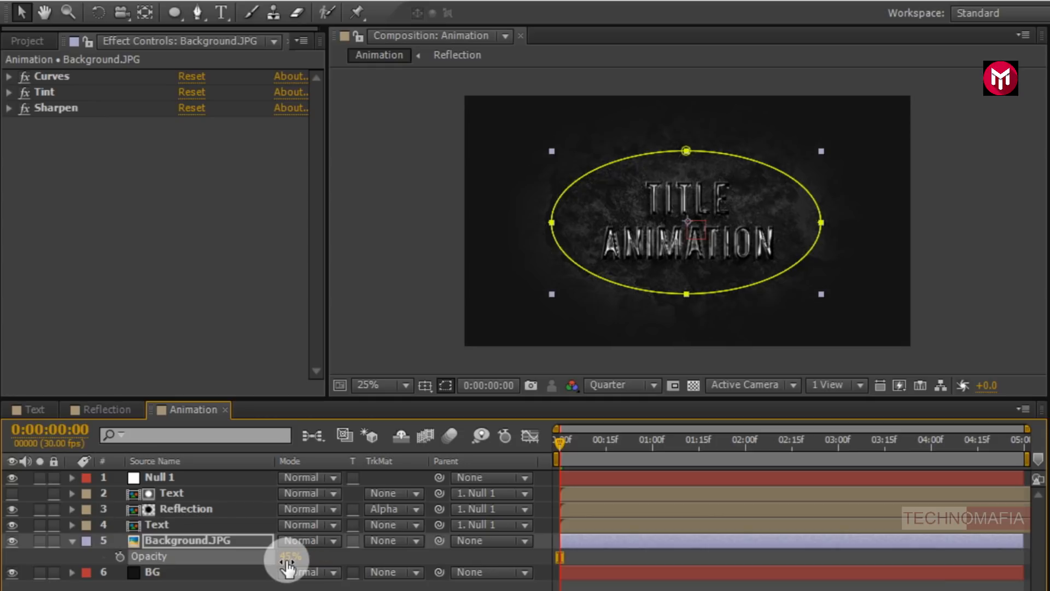
- Keyframe Background.JPG's Scale at the start and set it to 38% at the composition's last frame
key(s)
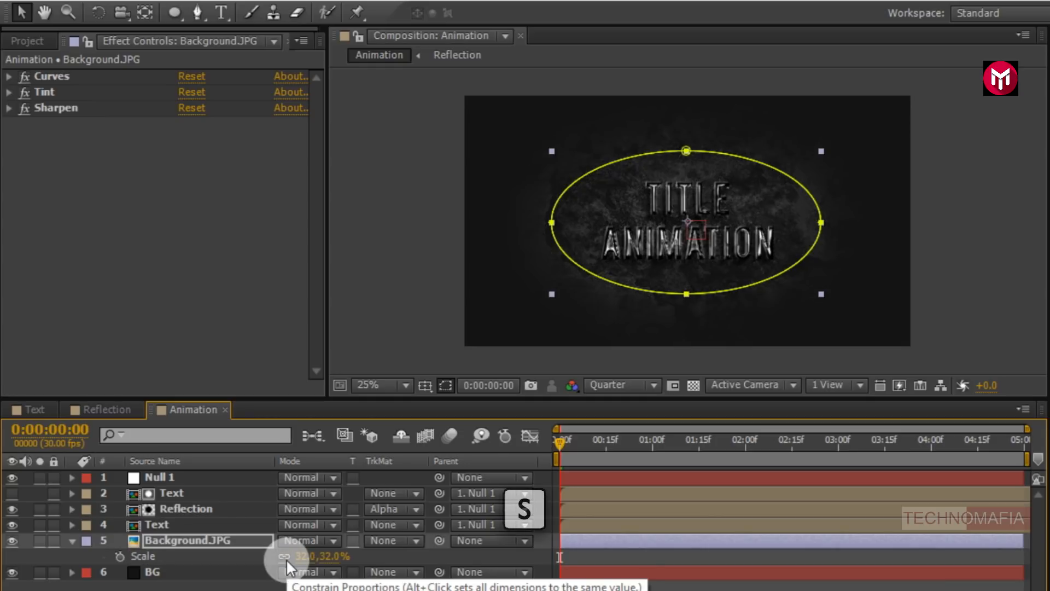
click(117, 557)
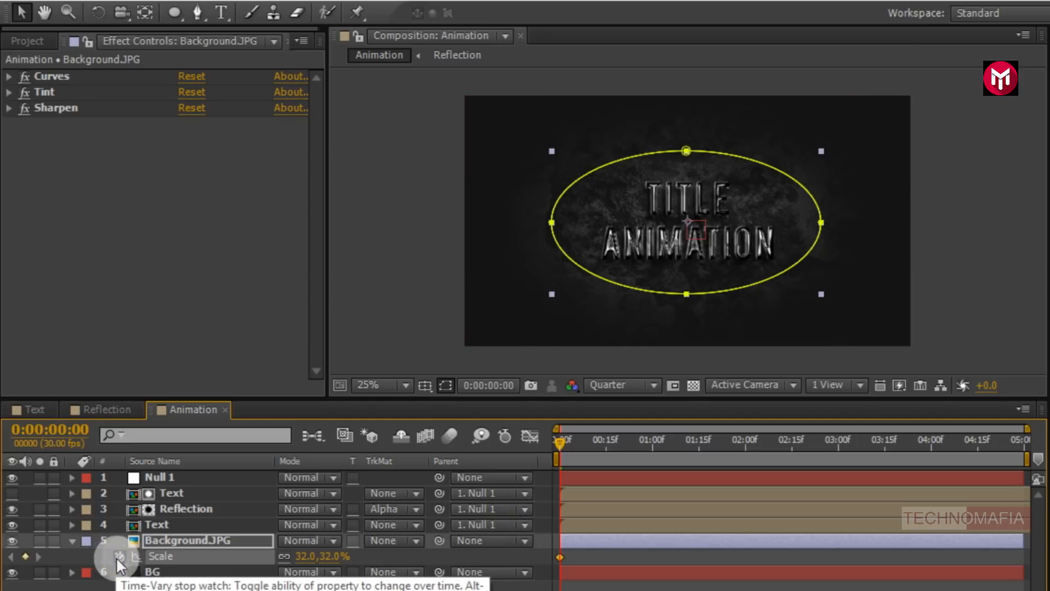
click(1024, 441)
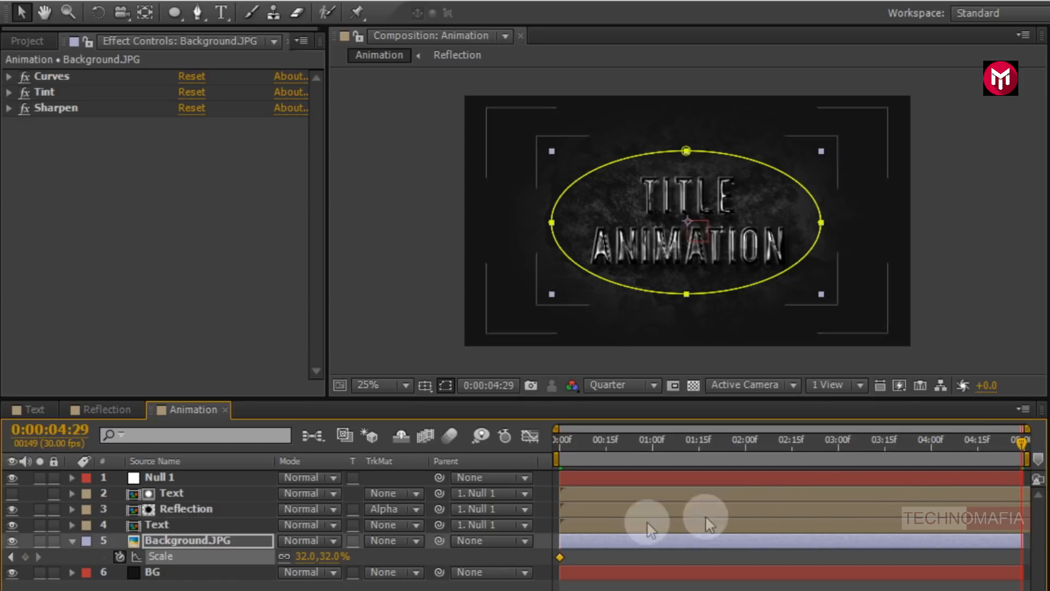
click(302, 557)
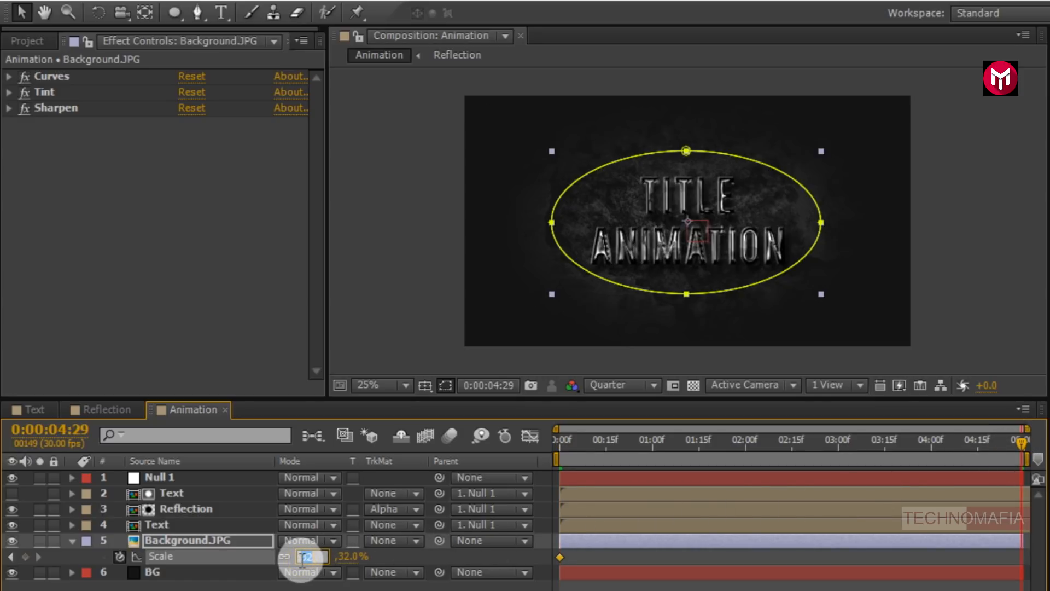
text(38)
key(Return)
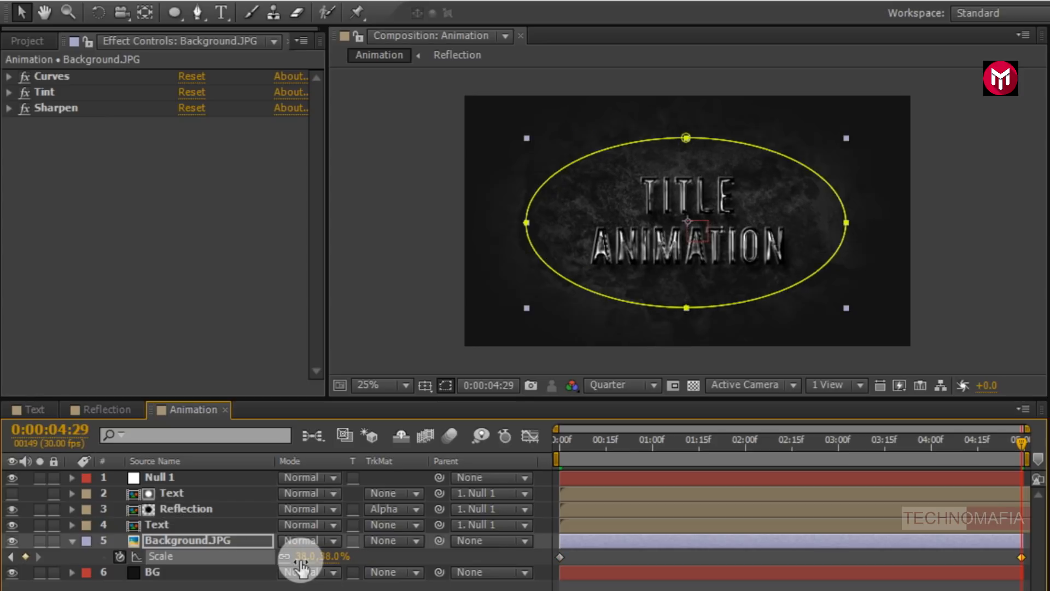
- Add Particles.mov from the Project panel to the top of the composition and set its blending mode to Screen
click(72, 541)
click(146, 579)
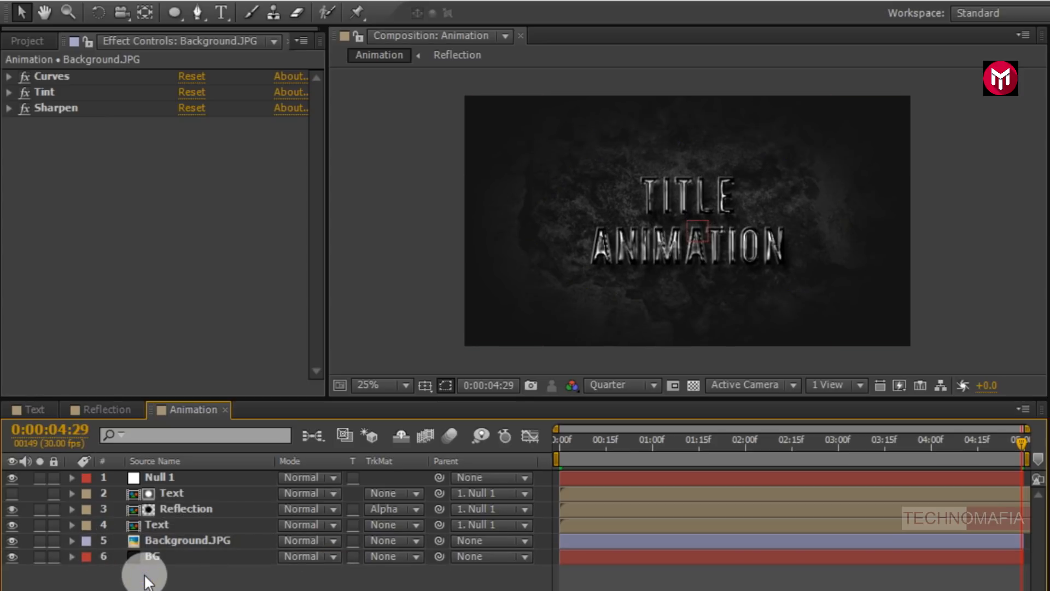
click(47, 36)
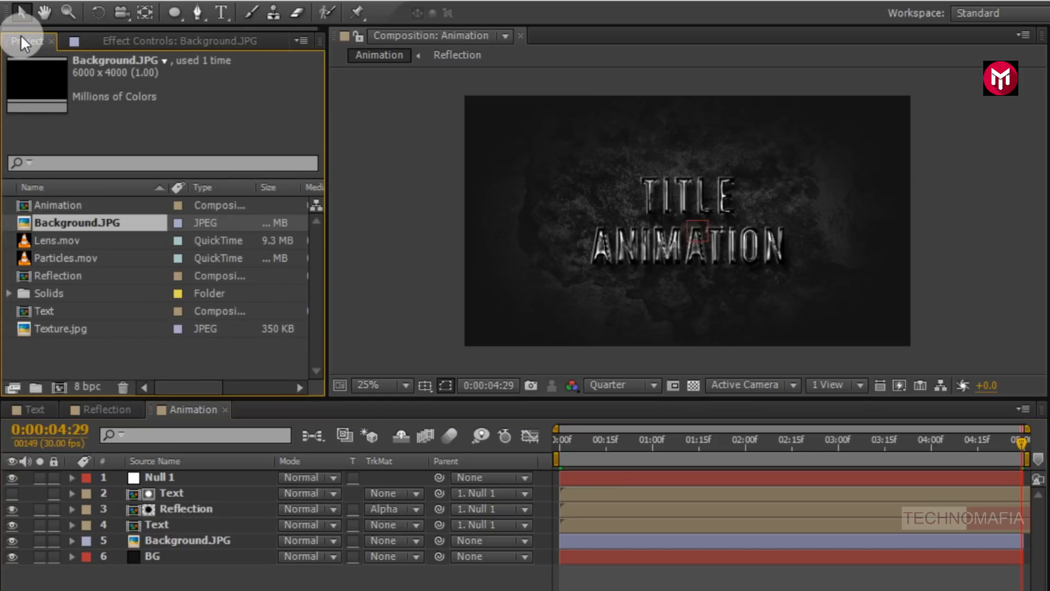
drag(51, 262, 162, 473)
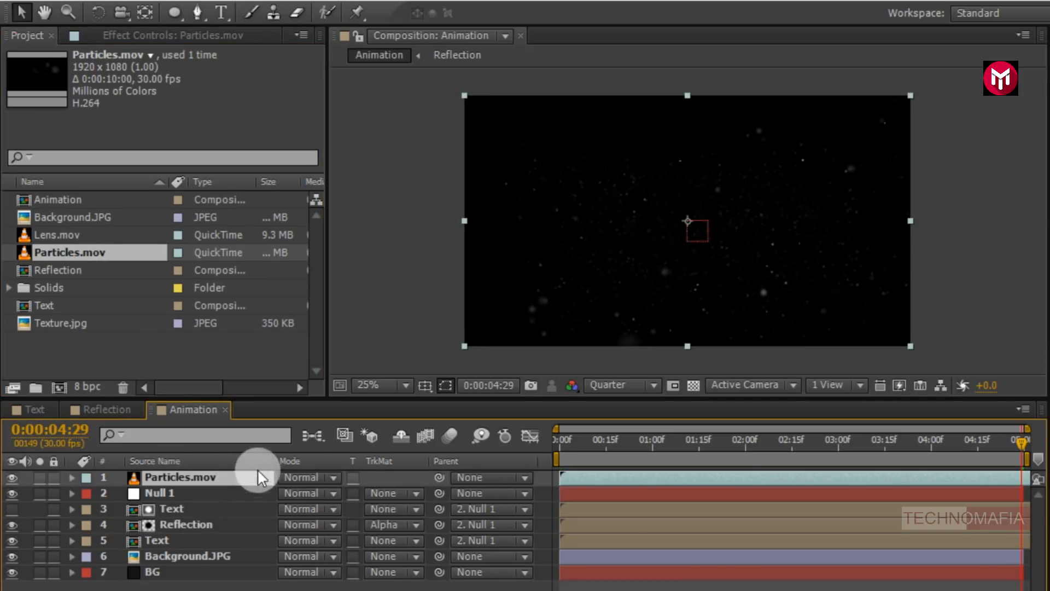
click(295, 477)
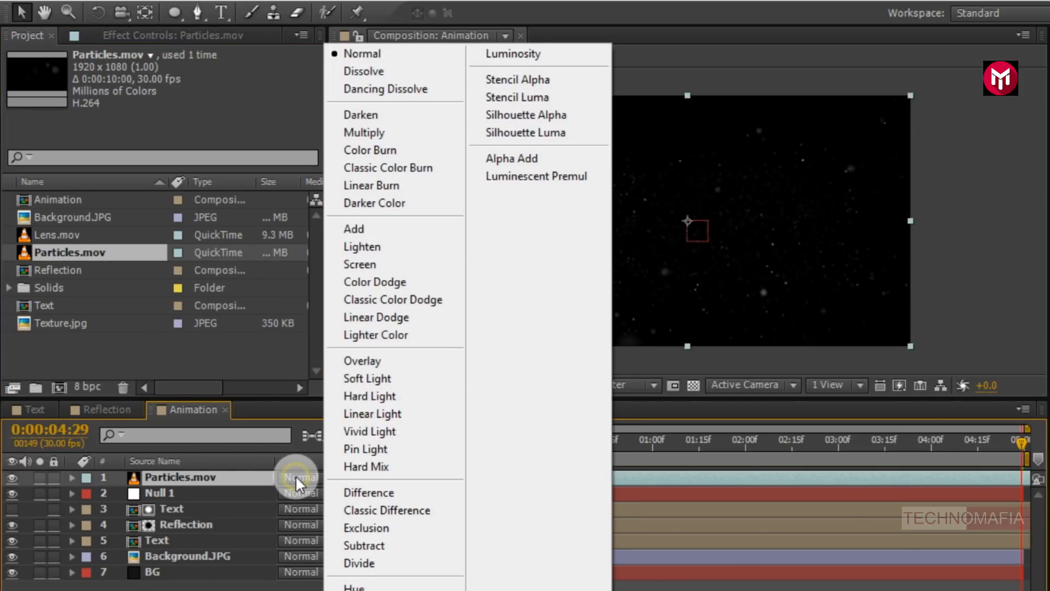
click(346, 265)
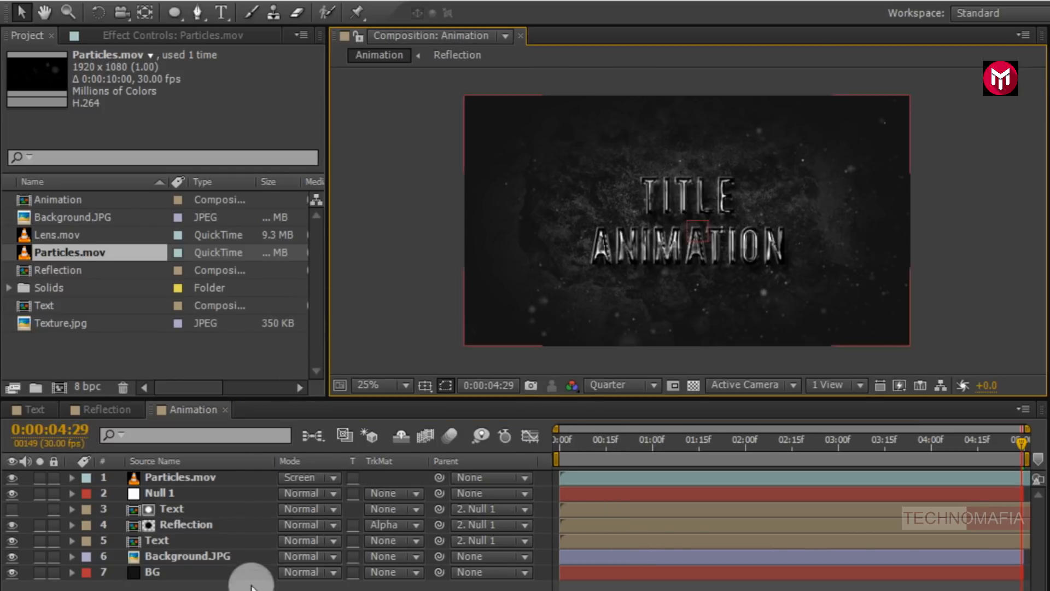
- Create a new black solid layer named Mask in the Animation composition
right_click(251, 584)
mouse_move(509, 403)
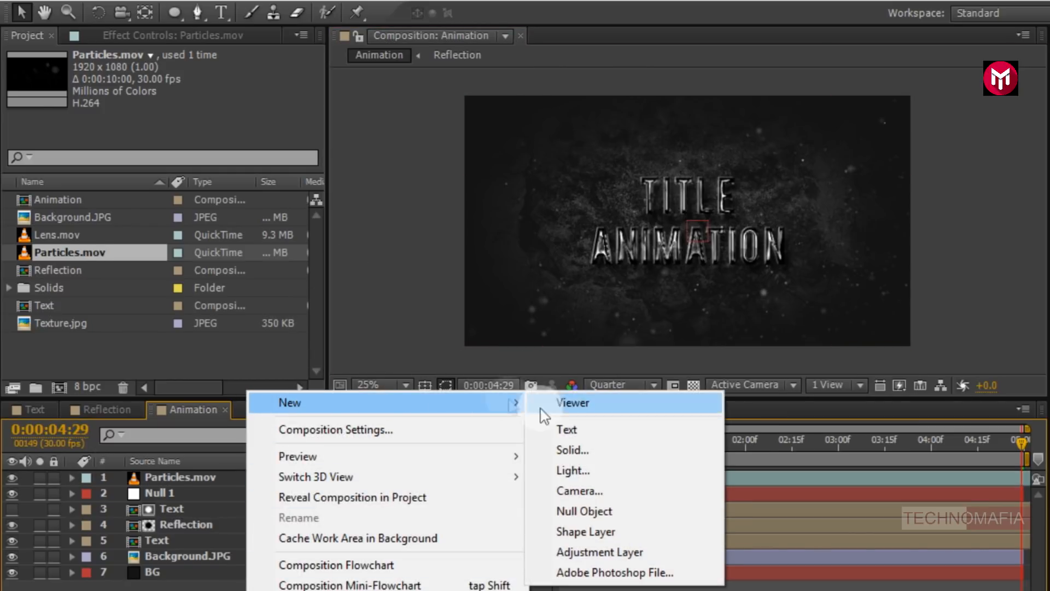
click(572, 450)
text(Mask)
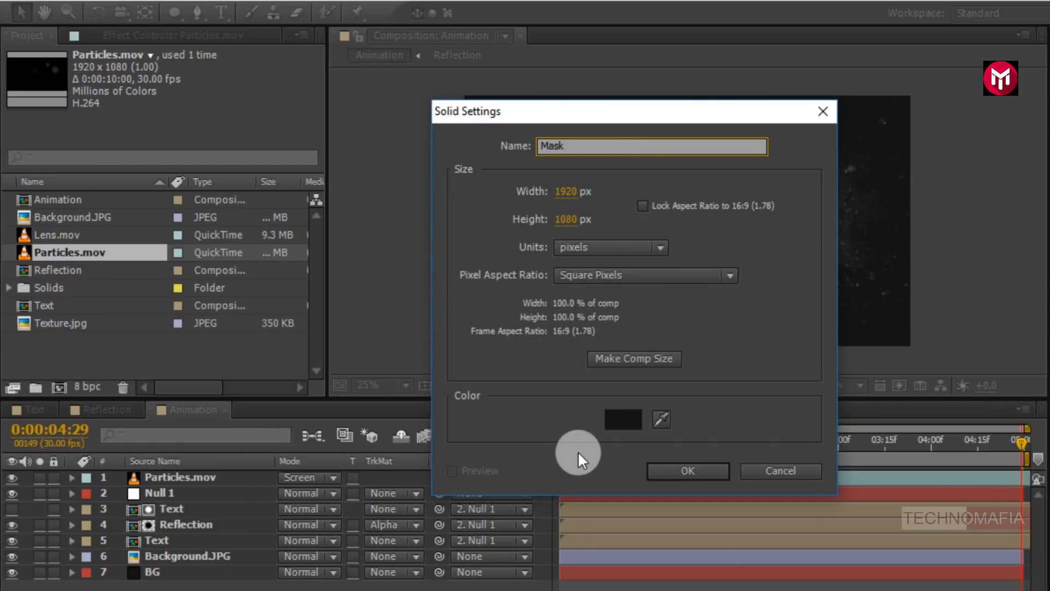
click(620, 422)
mouse_move(614, 524)
mouse_down()
mouse_move(527, 544)
mouse_move(510, 535)
mouse_up()
click(888, 304)
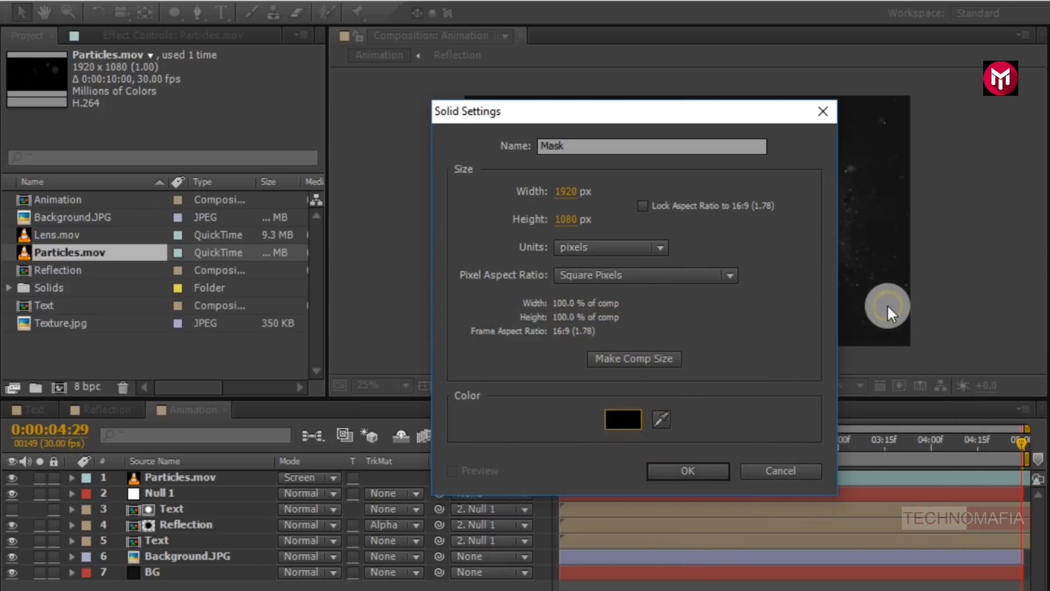
click(688, 474)
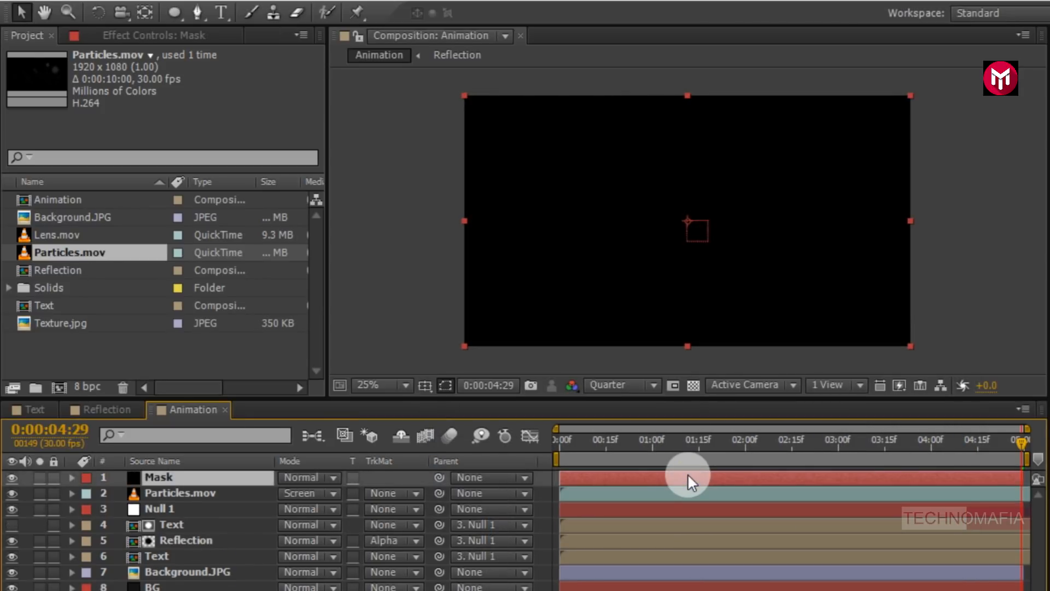
- Draw an elliptical mask on the Mask solid around the title and set the mask mode to Subtract
click(178, 12)
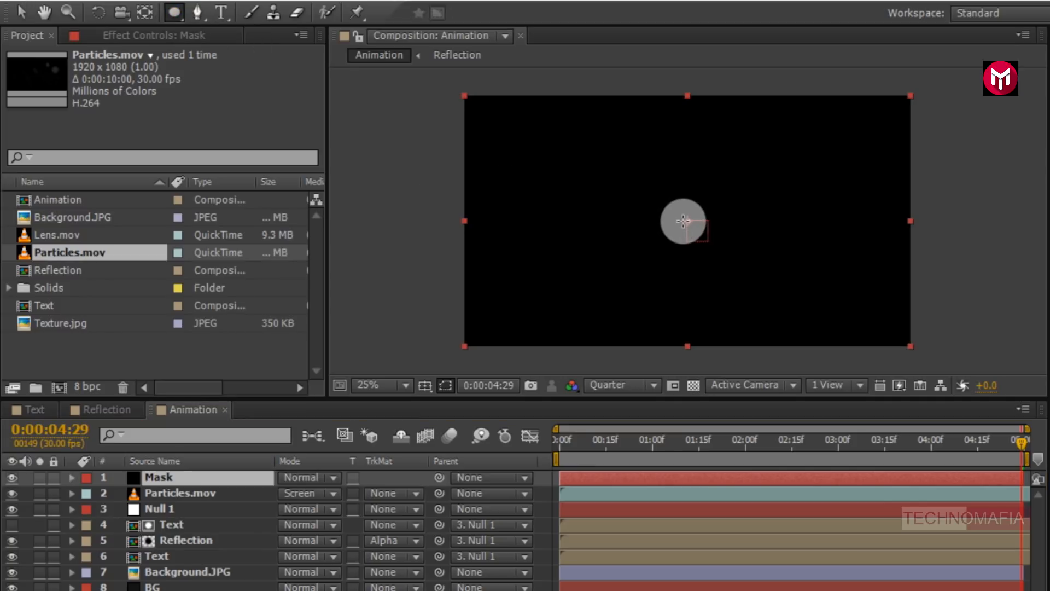
drag(683, 221, 842, 145)
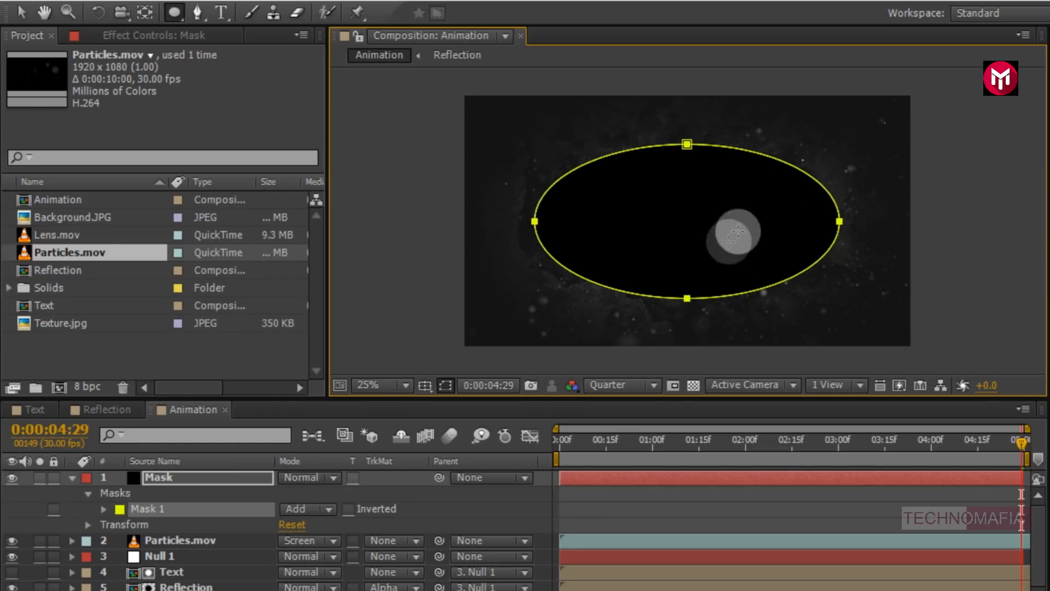
click(297, 507)
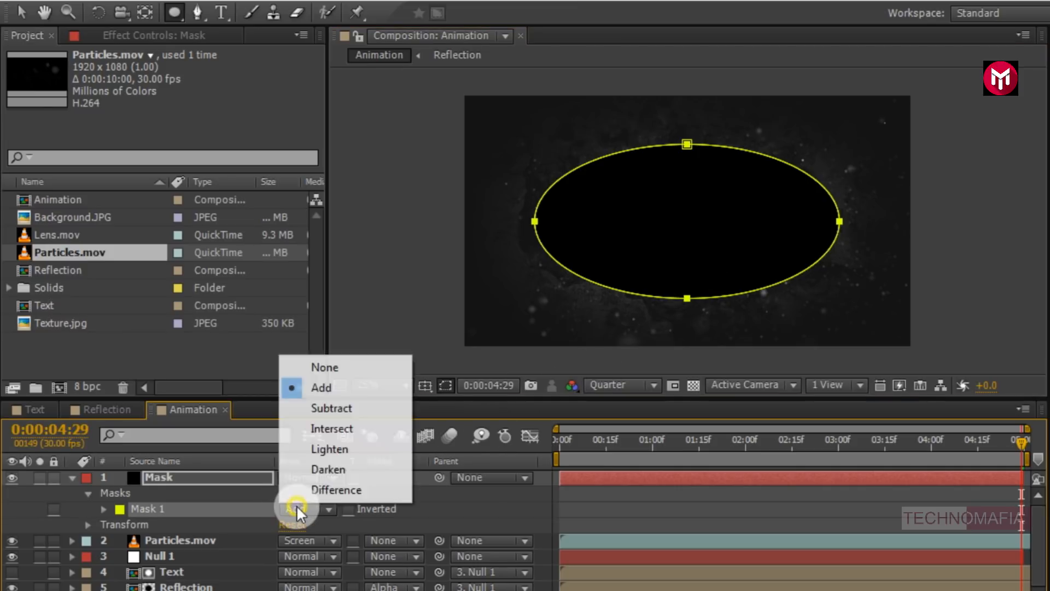
click(314, 414)
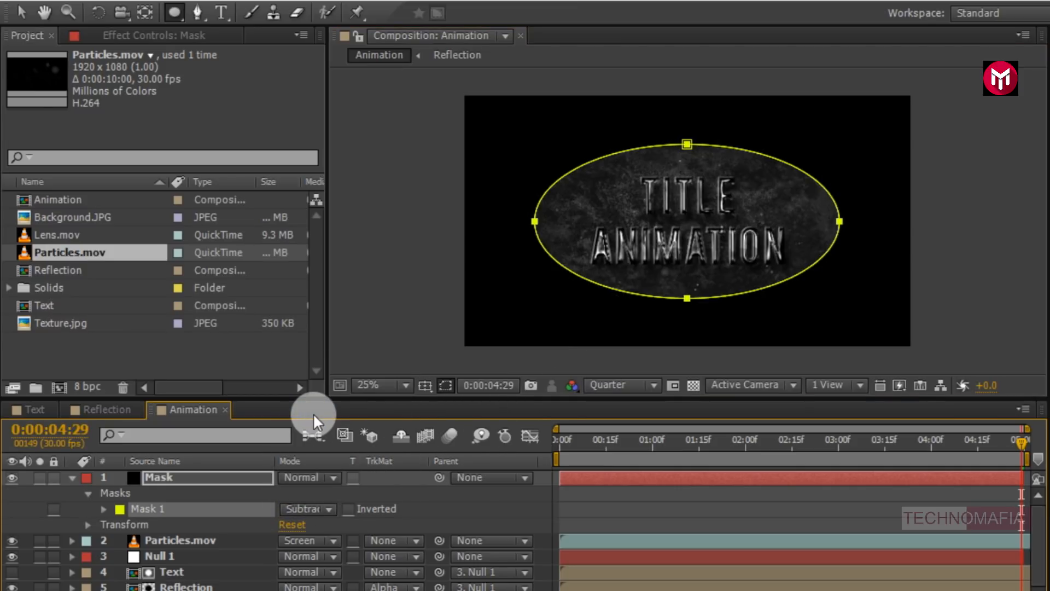
- Set the Mask solid's Mask 1 feather to 650 pixels
click(104, 508)
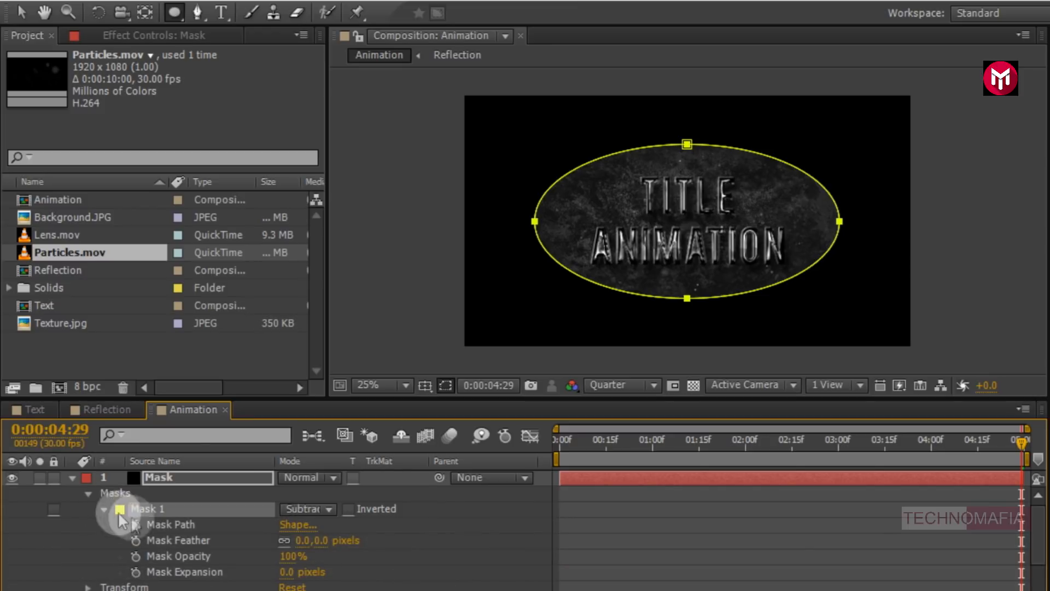
click(303, 541)
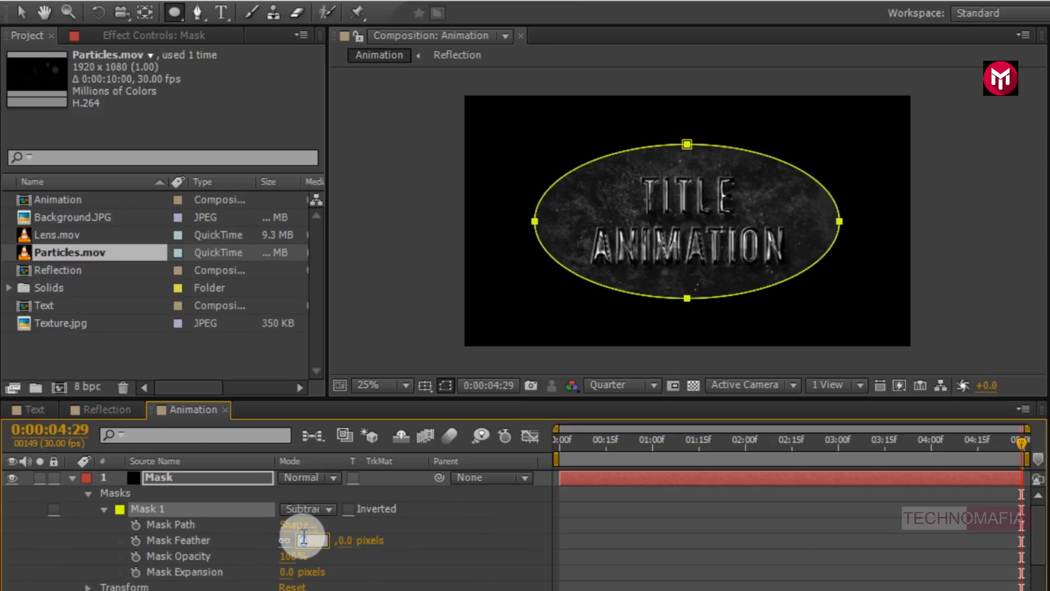
text(650)
key(Return)
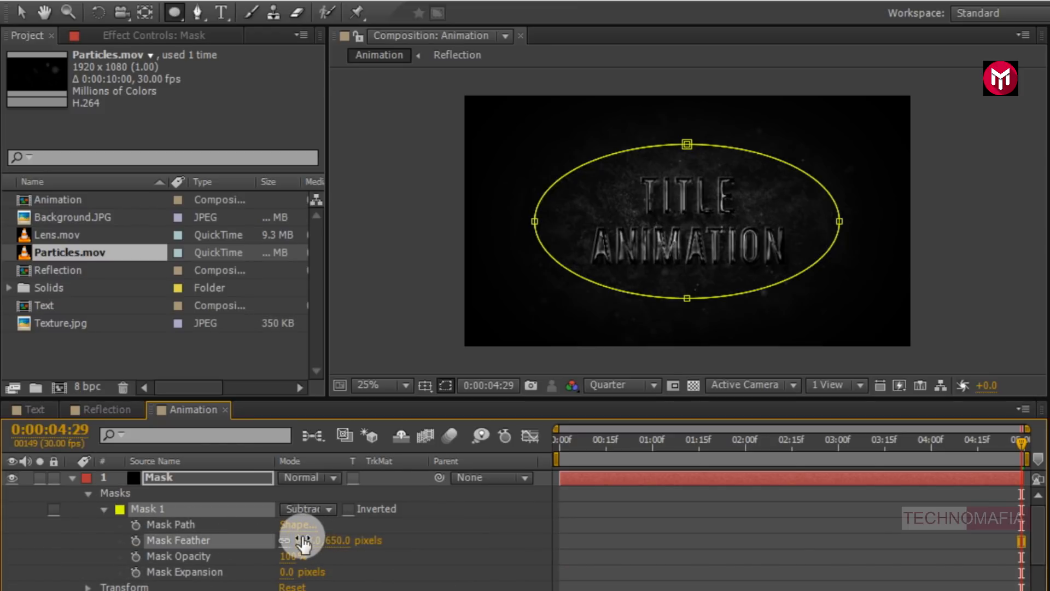
- Collapse the Mask layer and add Lens.mov from the Project panel to the top of the Animation composition
click(71, 484)
click(71, 477)
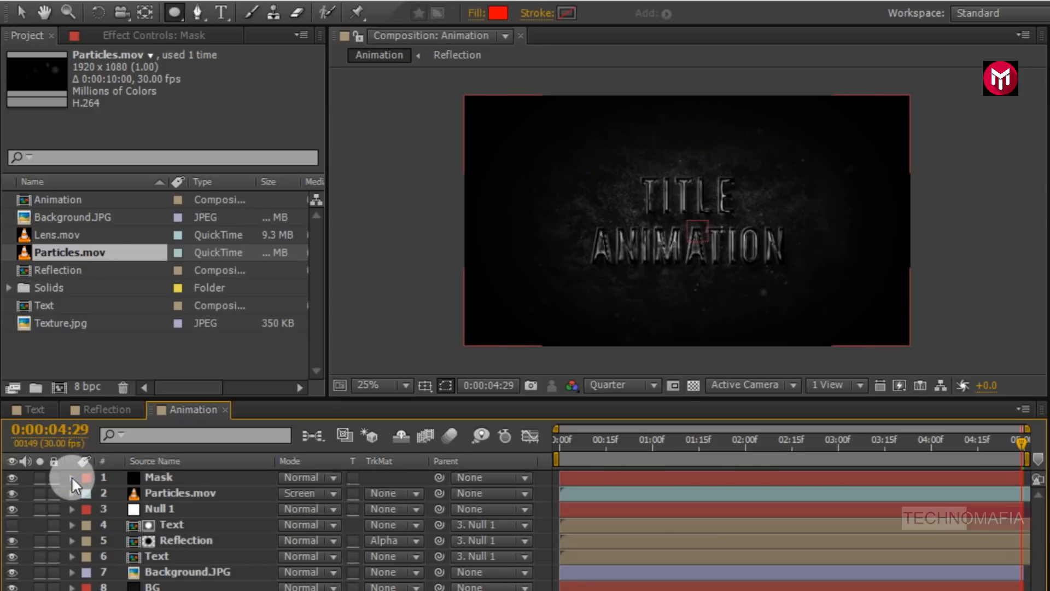
drag(60, 236, 163, 471)
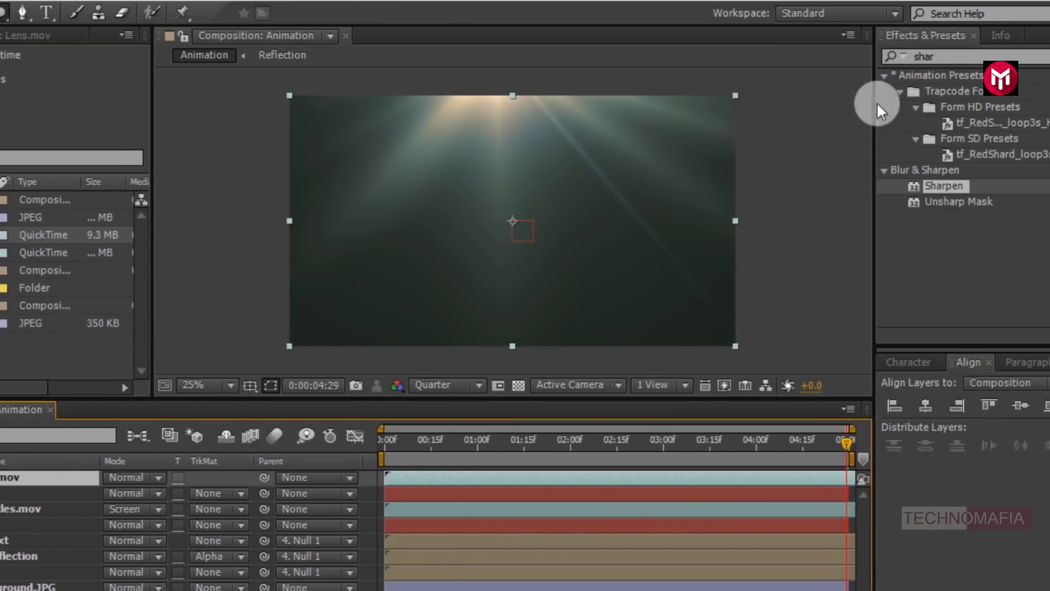
- Search the effects for hue and apply Hue/Saturation to the Lens.mov layer
click(894, 58)
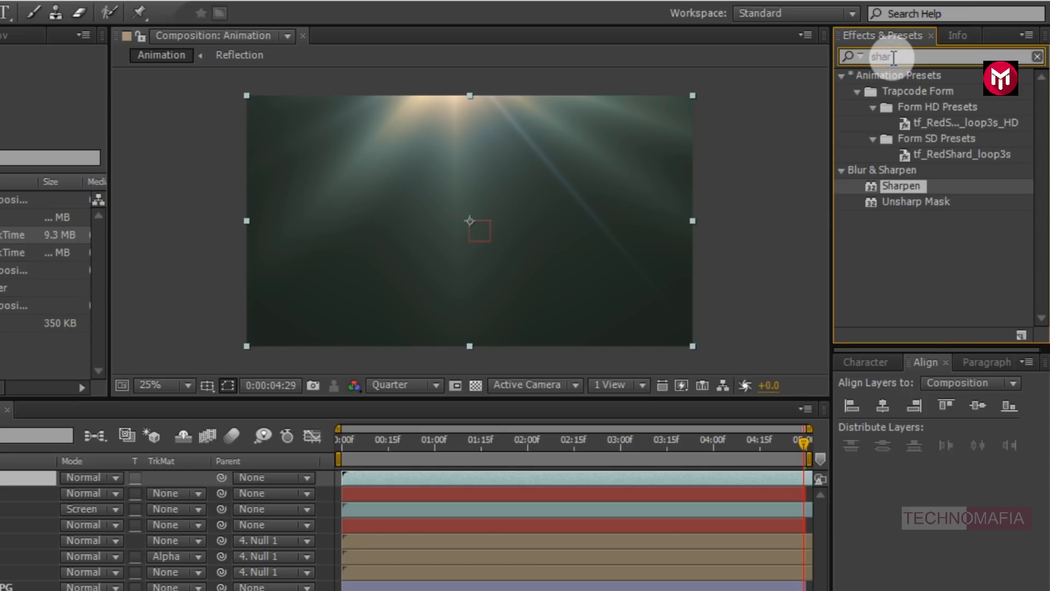
text(hue)
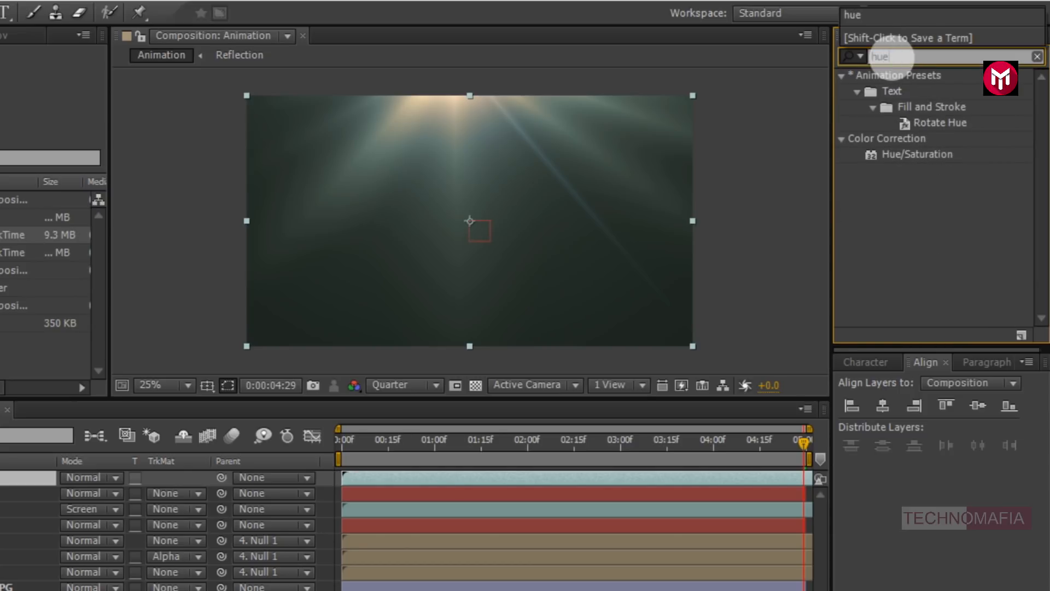
click(914, 157)
double_click(914, 156)
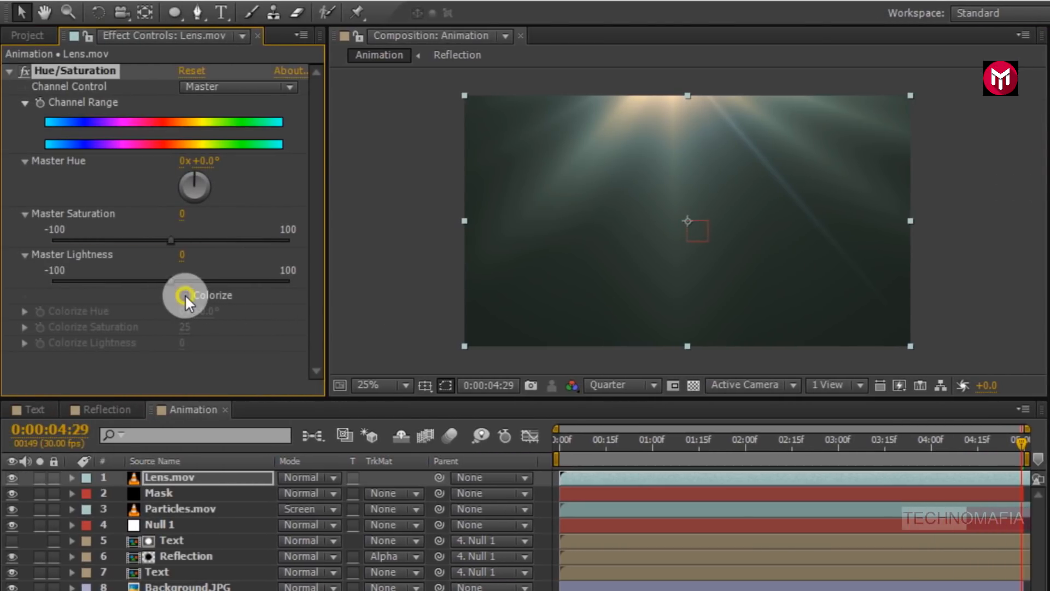
- Enable Colorize on Lens.mov's Hue/Saturation and set Colorize Hue to 160° and Colorize Saturation to 10
click(183, 295)
click(208, 314)
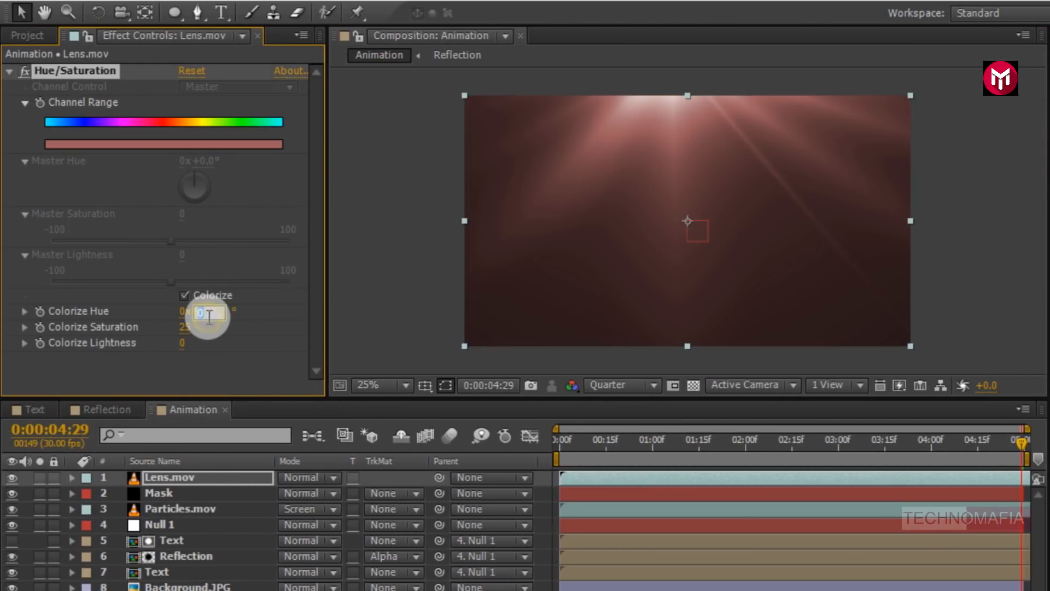
key(Return)
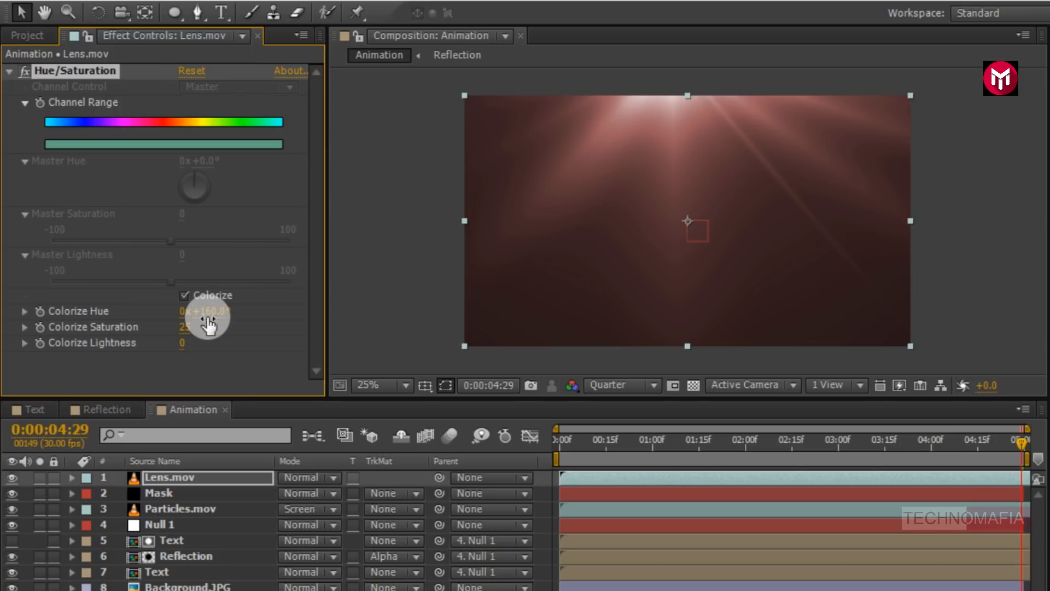
click(185, 329)
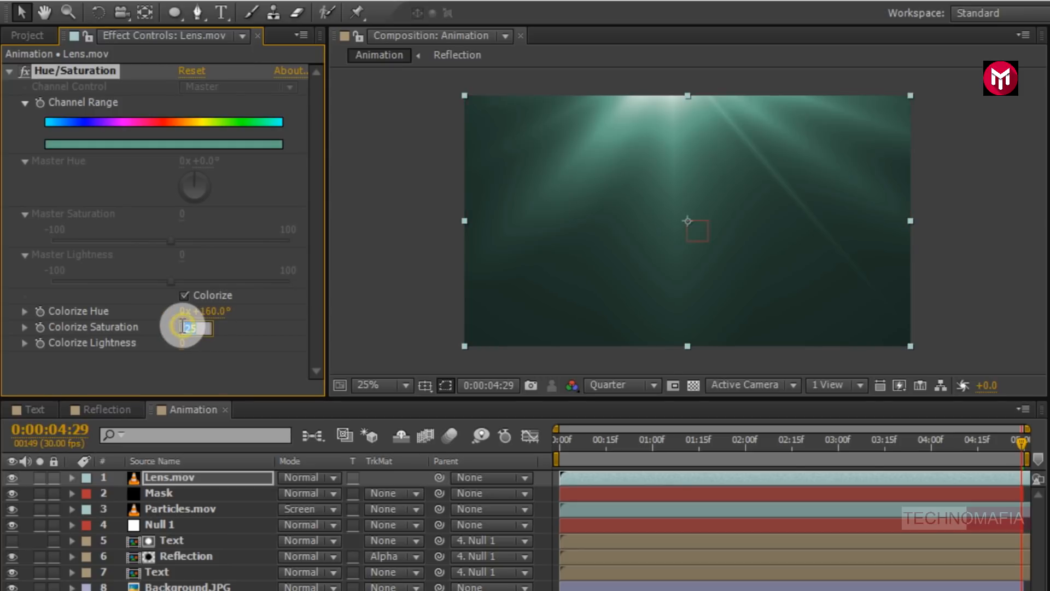
text(10)
key(Return)
- Set the Lens.mov layer's blending mode to Add
click(217, 477)
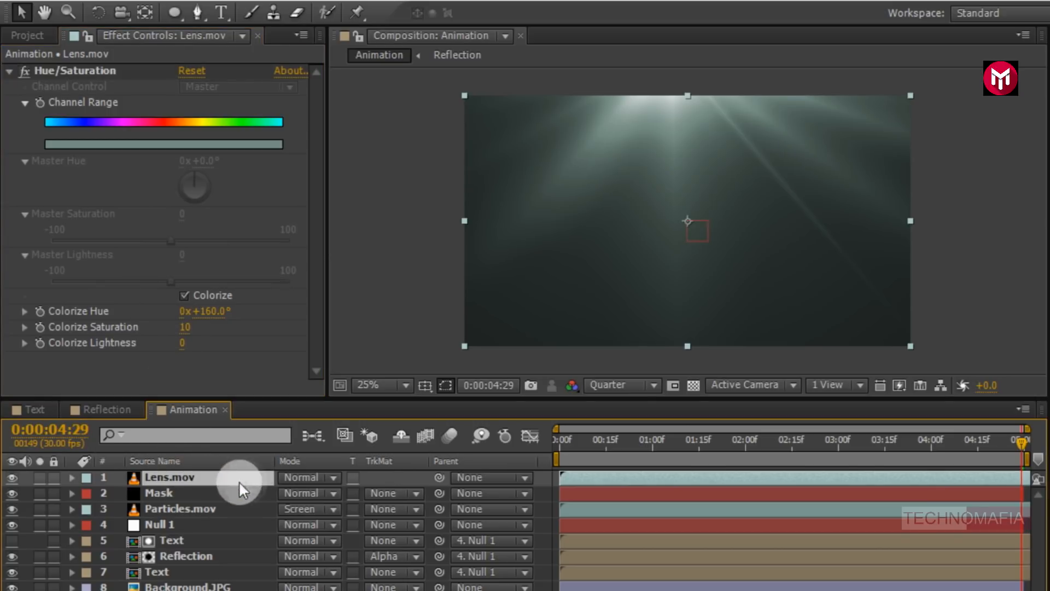
click(295, 481)
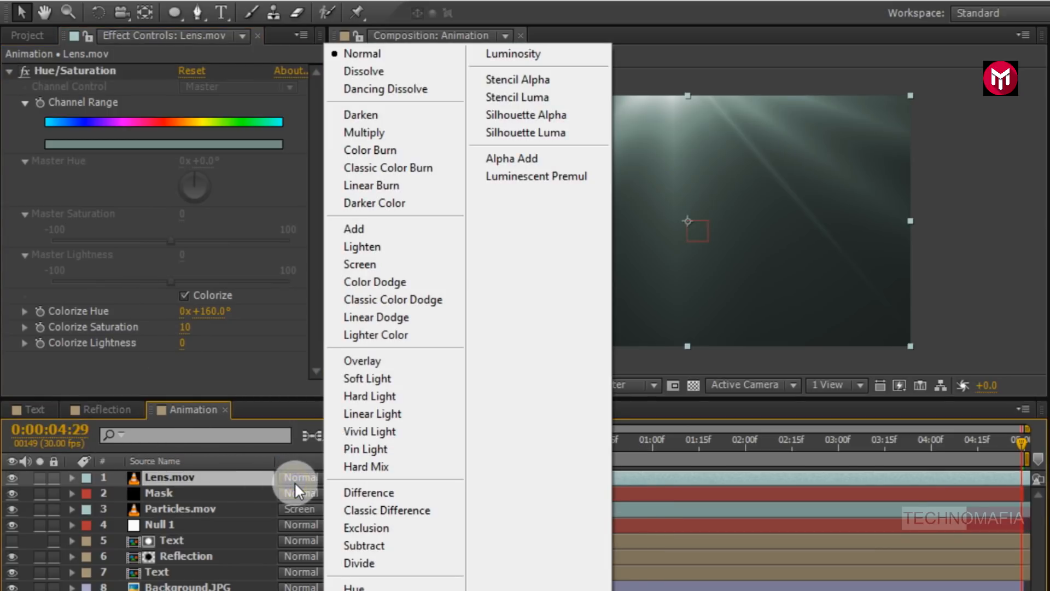
click(350, 231)
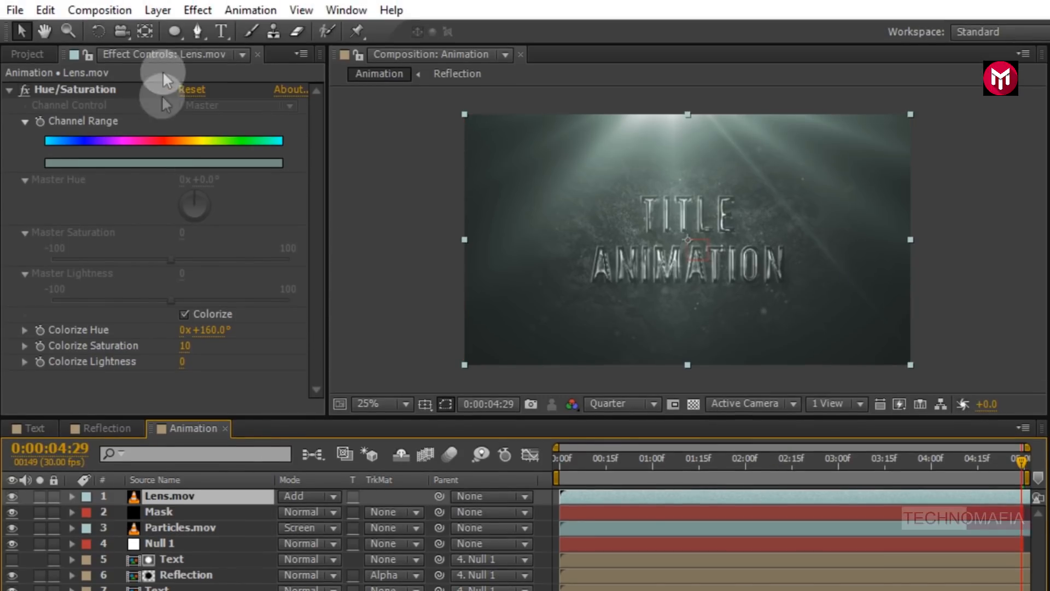
- Create a new adjustment layer at the top of the Animation composition
click(159, 11)
mouse_move(222, 28)
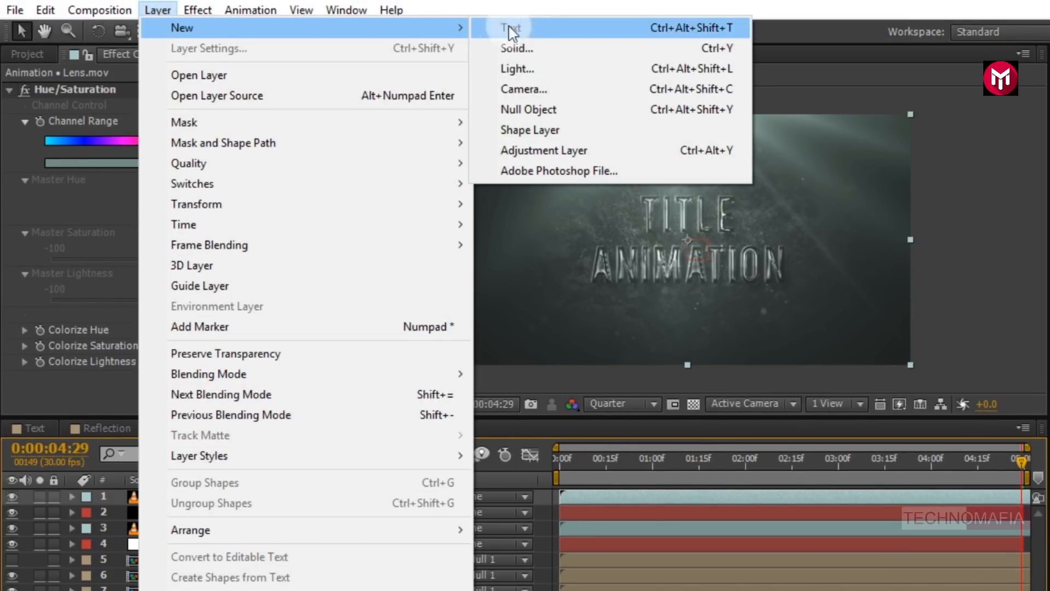
click(550, 149)
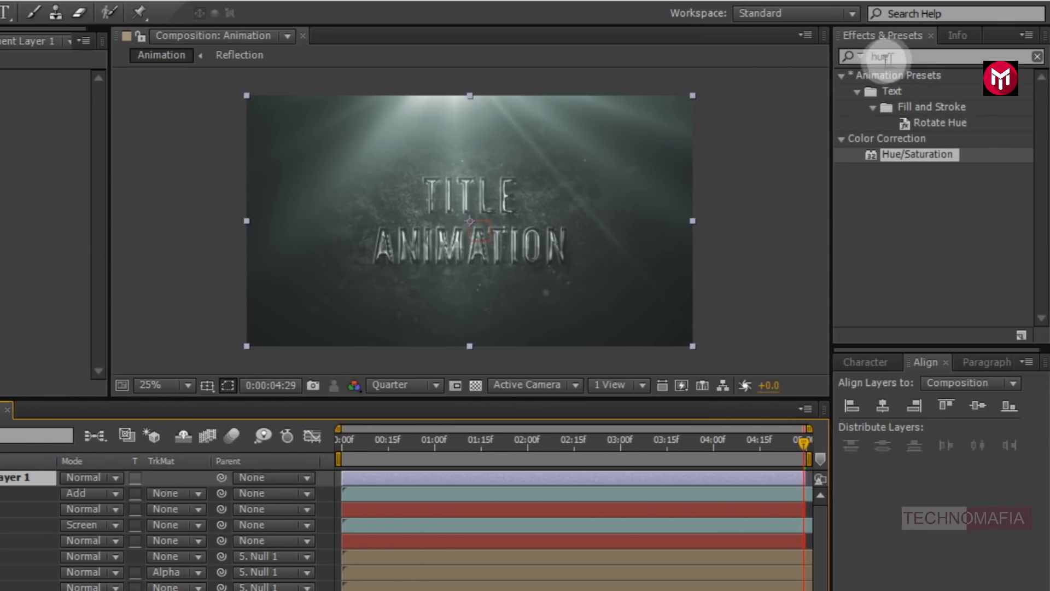
- Search the effects for fast and apply Fast Blur to the adjustment layer
click(863, 56)
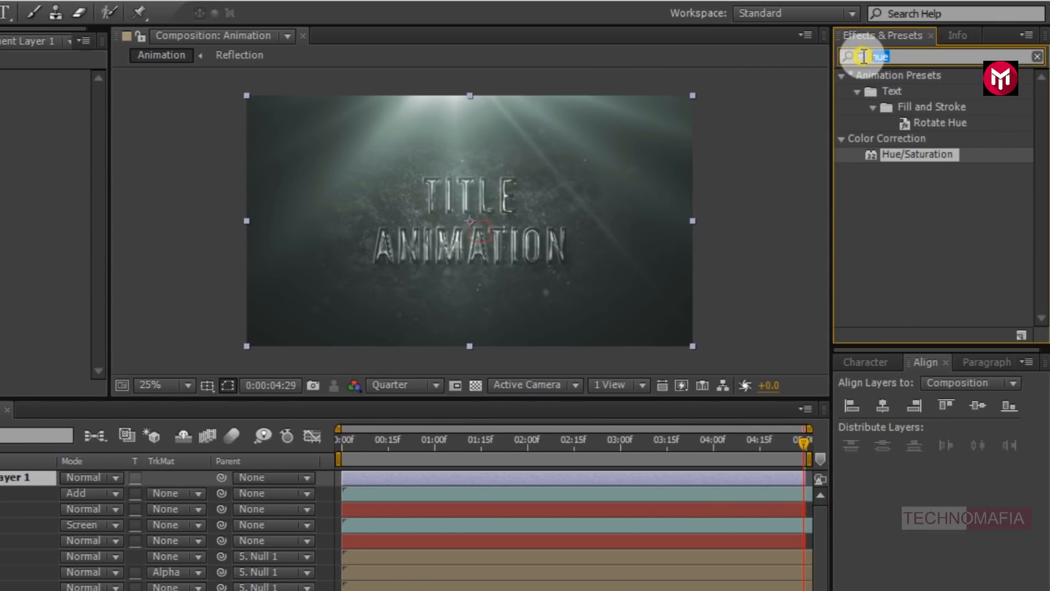
text(fast)
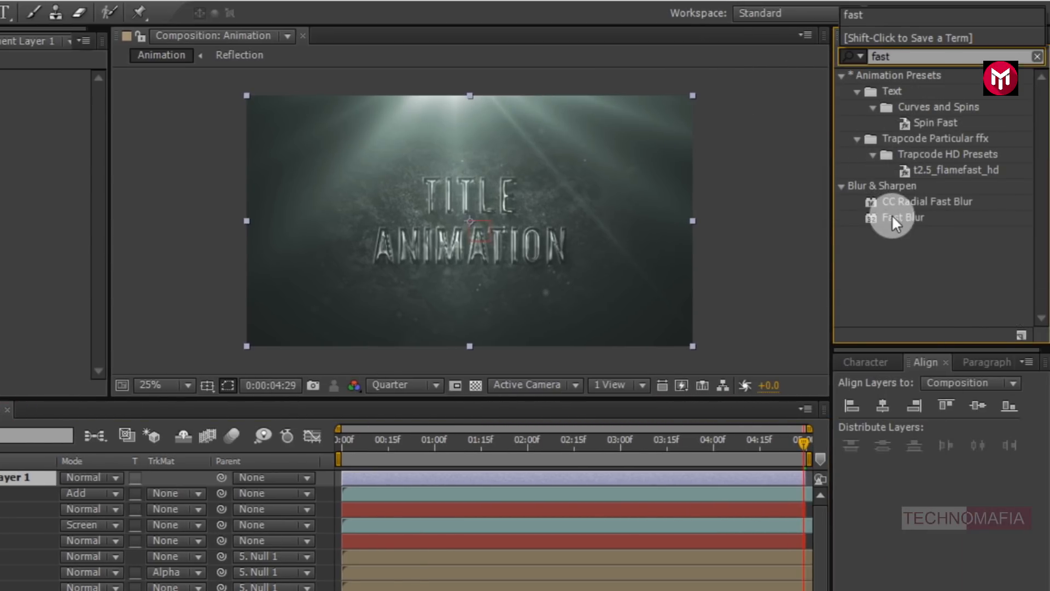
double_click(896, 218)
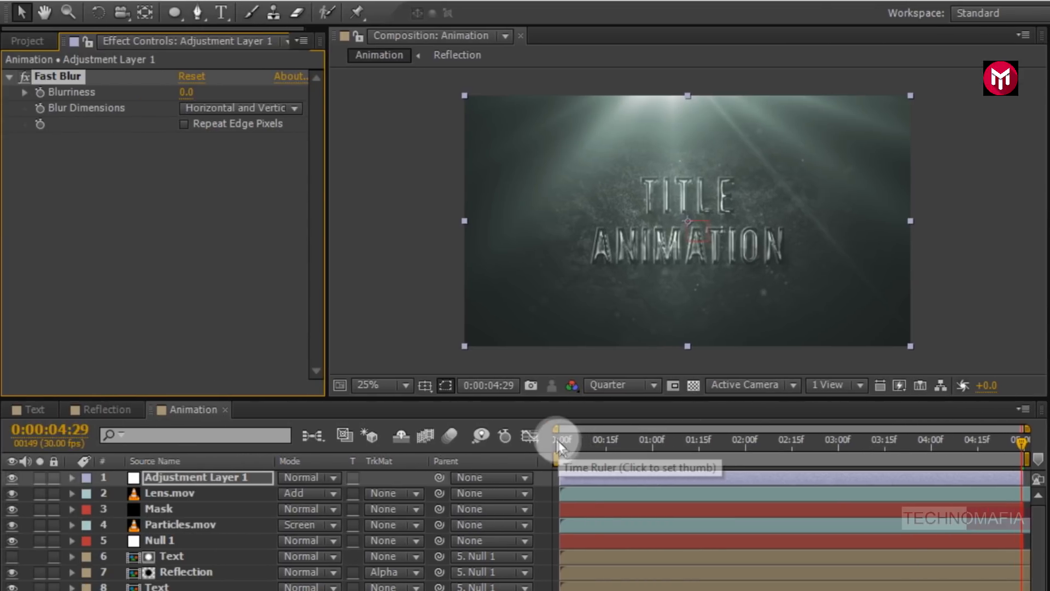
- Animate Fast Blur Blurriness from 30 at 0:00:00:00 to 0 at 0:00:02:00, enabling Repeat Edge Pixels
click(558, 441)
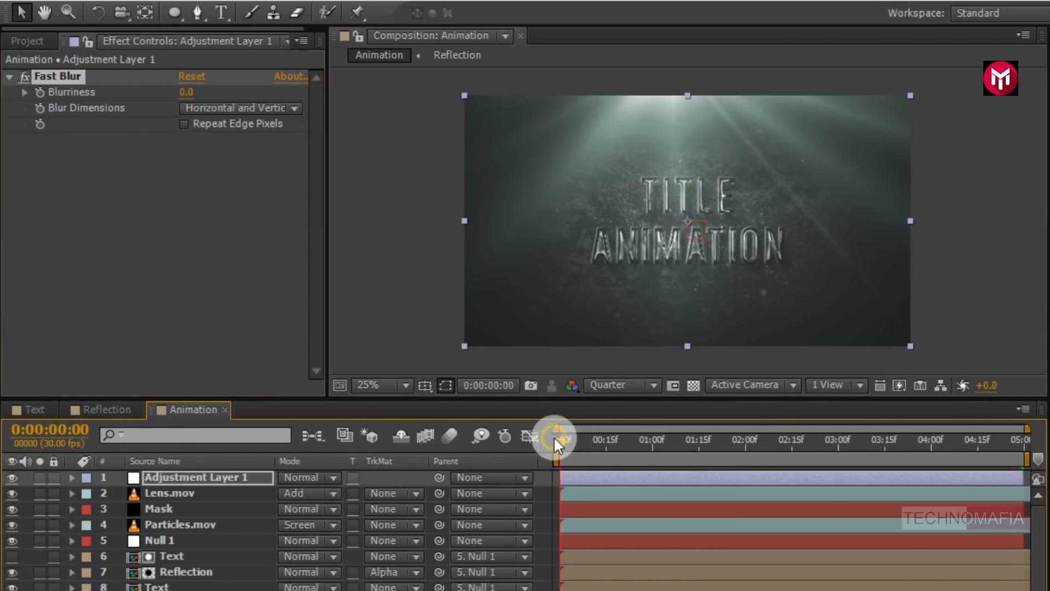
click(41, 92)
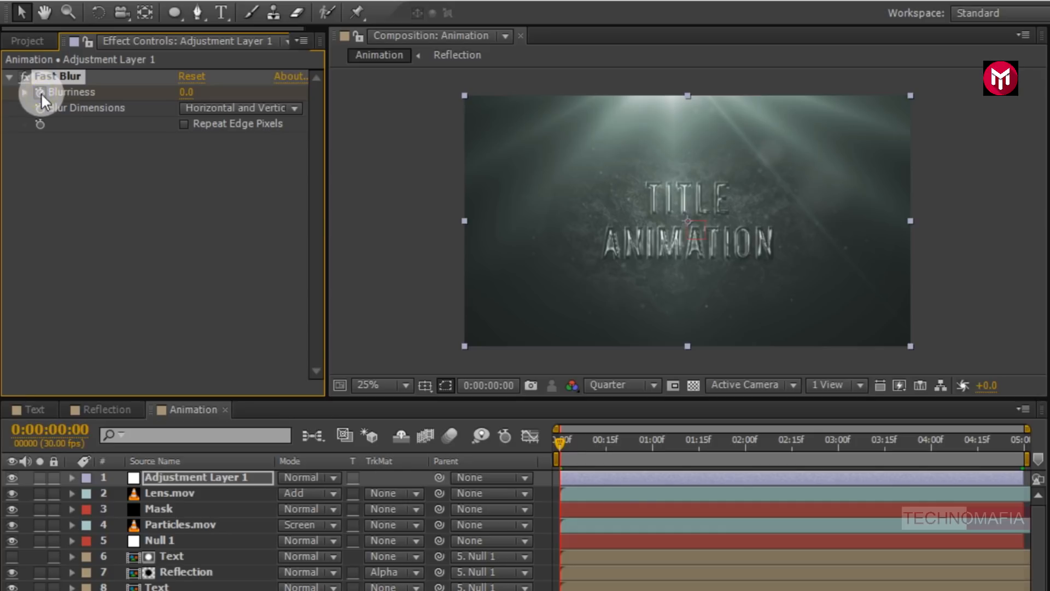
click(185, 91)
text(30)
key(Return)
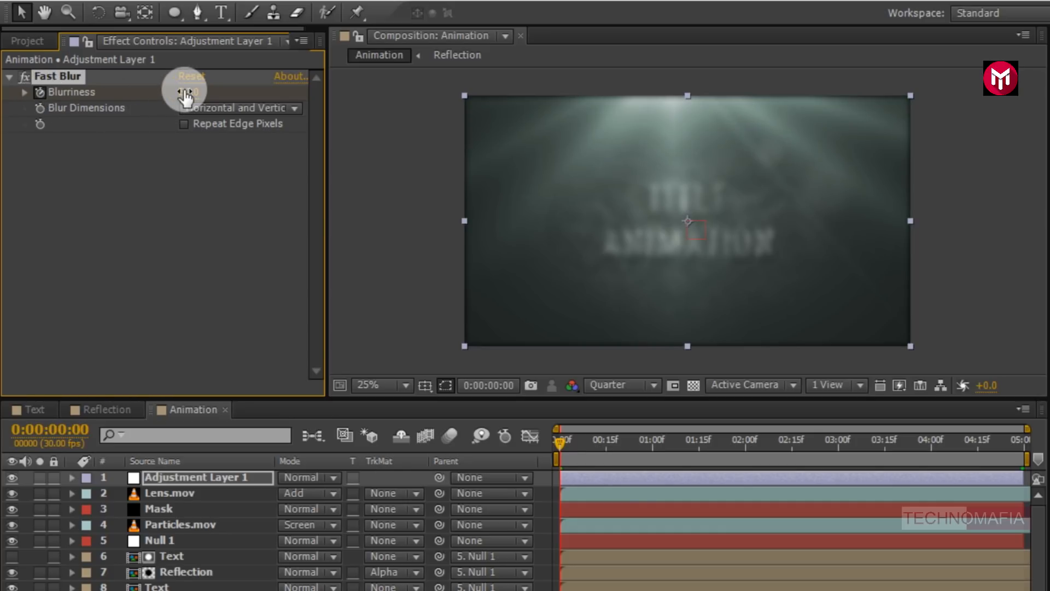
click(182, 124)
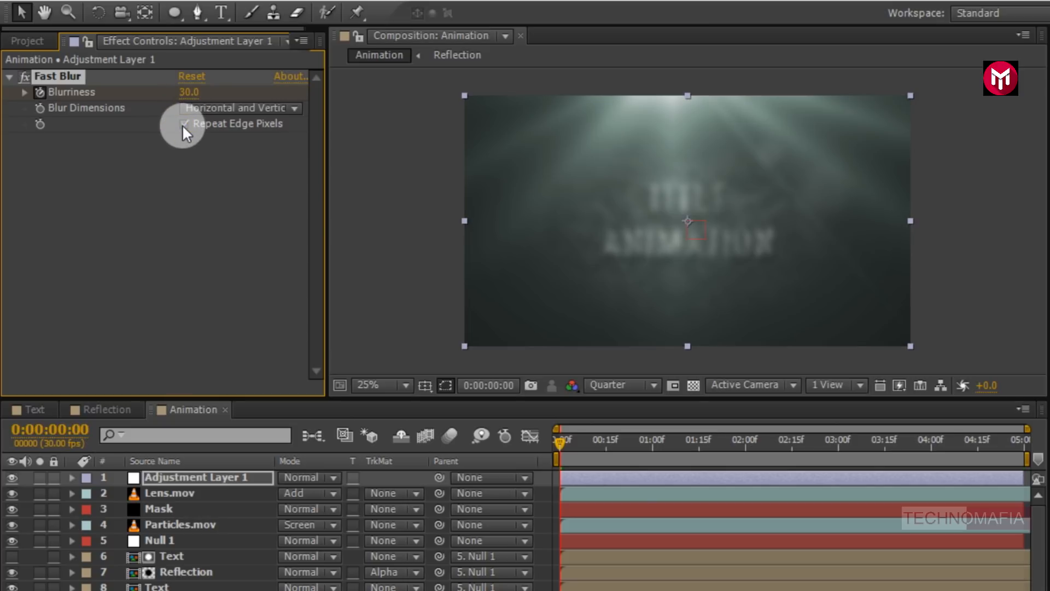
click(747, 447)
click(189, 93)
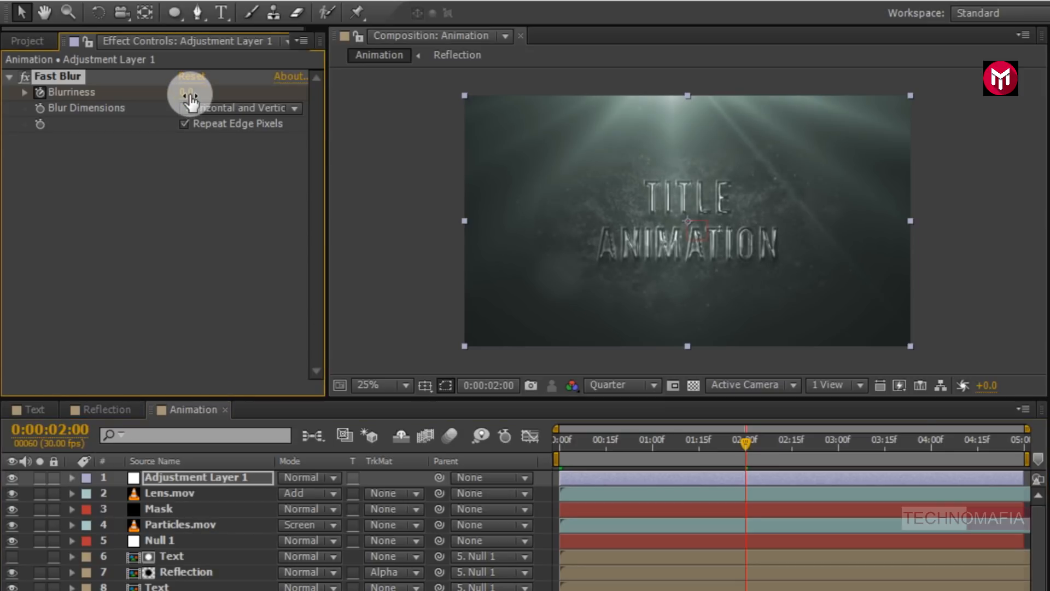
- Reveal the Blurriness keyframes, select both and apply Easy Ease to them
key(u)
click(208, 285)
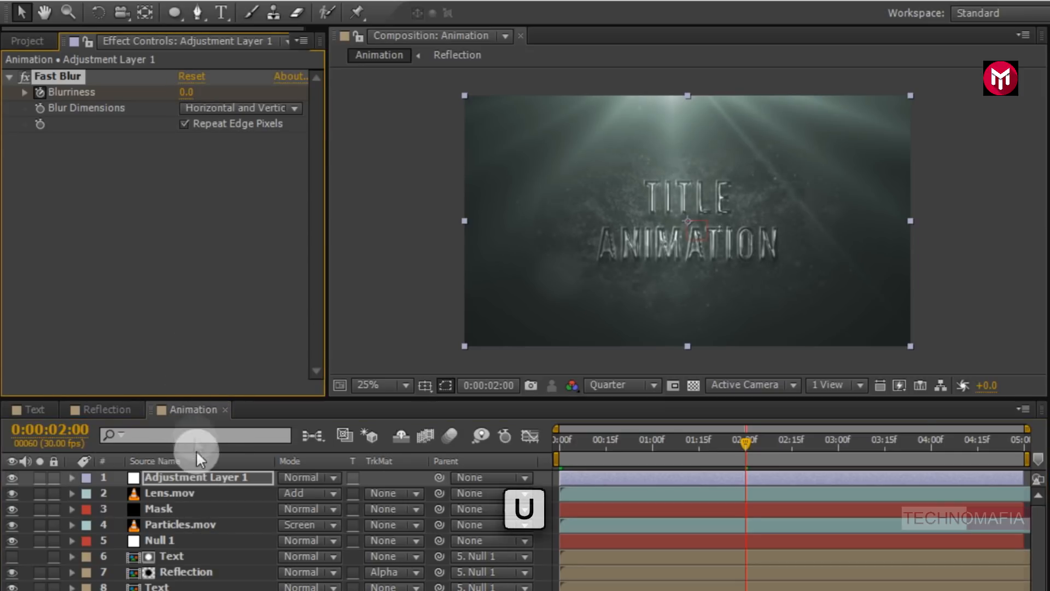
drag(757, 508, 549, 514)
right_click(557, 510)
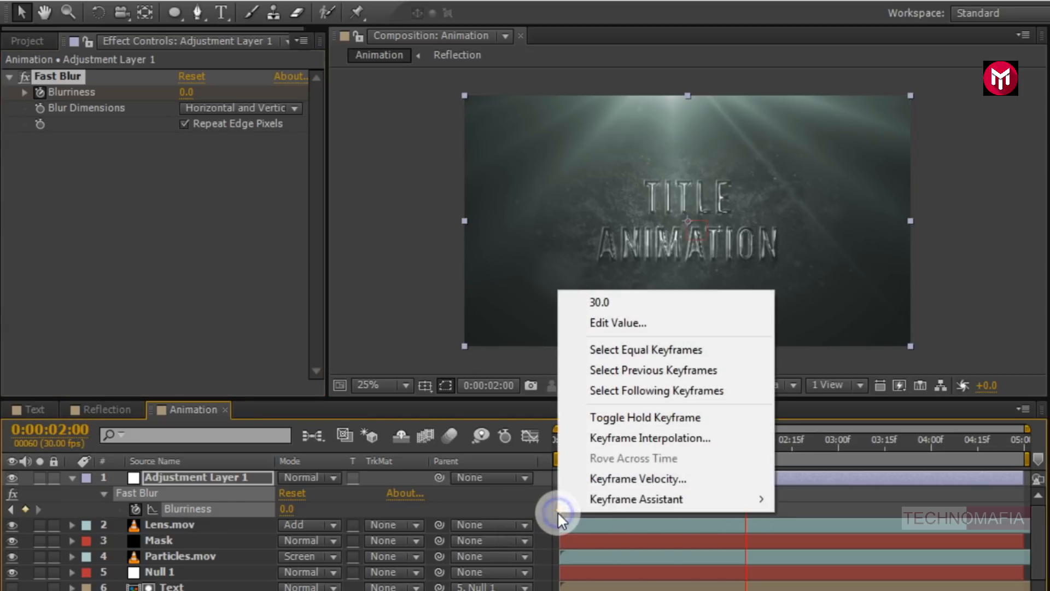
mouse_move(602, 497)
click(824, 376)
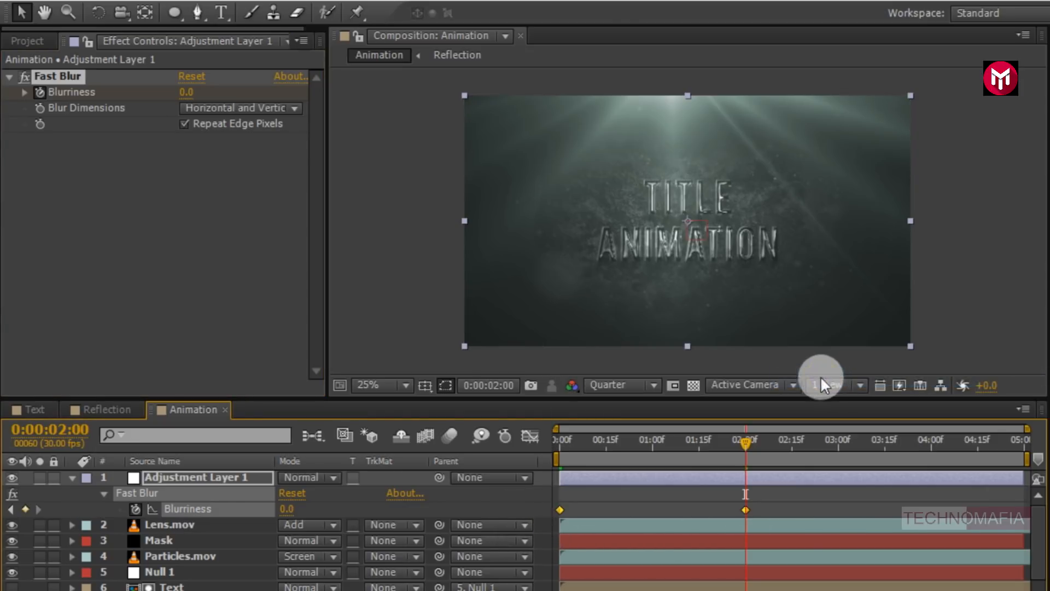
- Apply Sharpen to the adjustment layer and set Sharpen Amount to 30
click(71, 478)
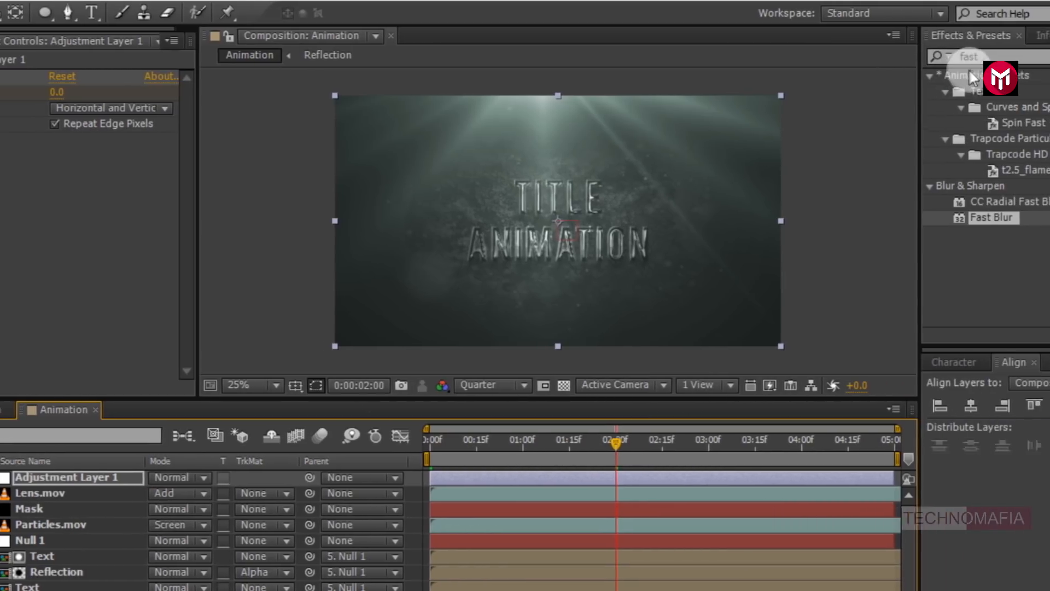
click(897, 57)
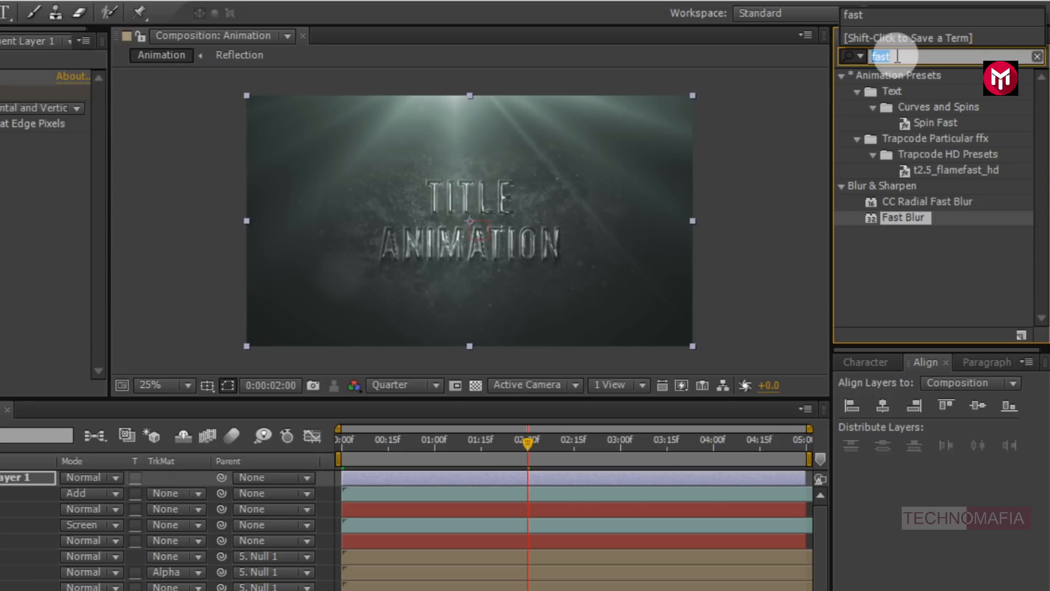
text(shar)
click(904, 188)
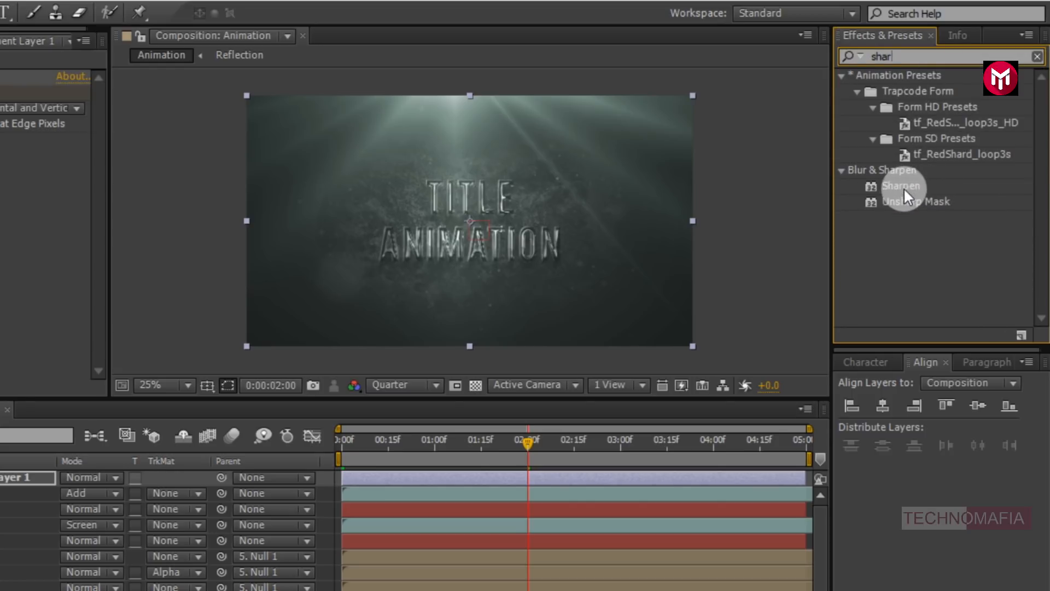
double_click(903, 187)
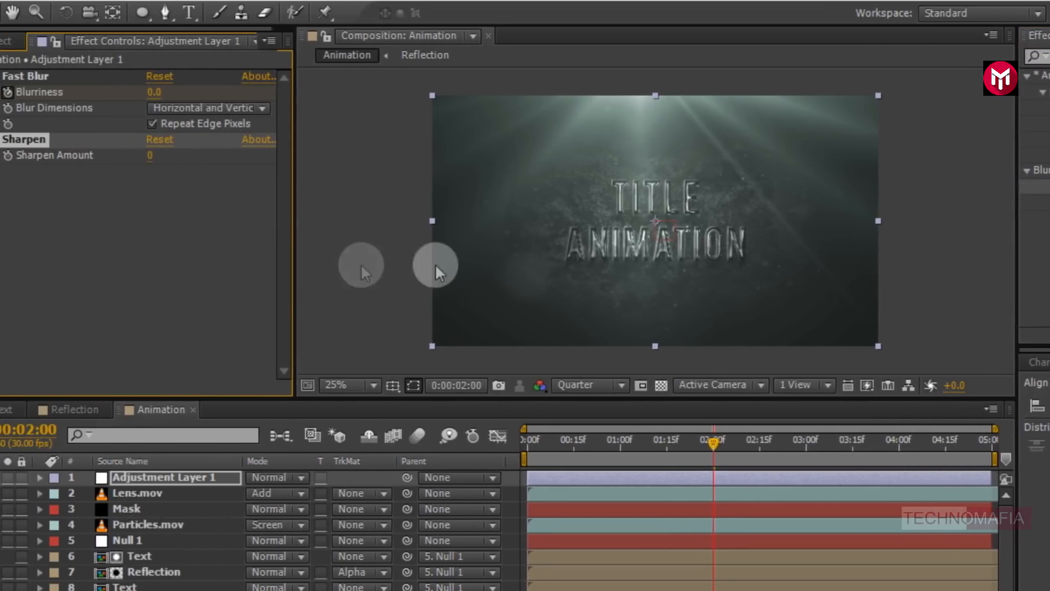
click(182, 158)
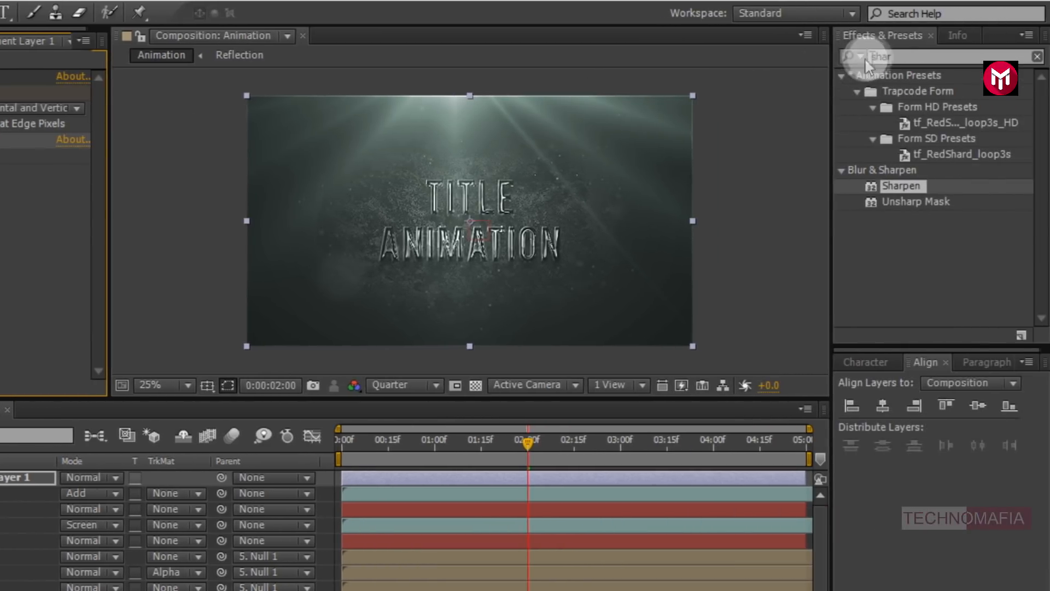
- Apply Curves to the adjustment layer and bend the RGB curve into a contrast-boosting S-curve
click(861, 52)
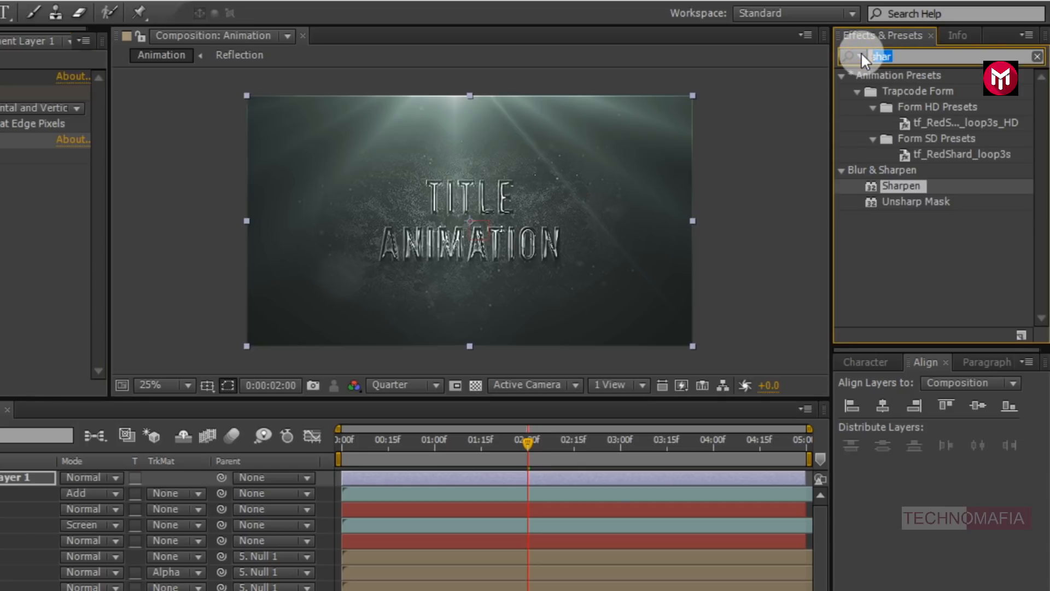
text(curves)
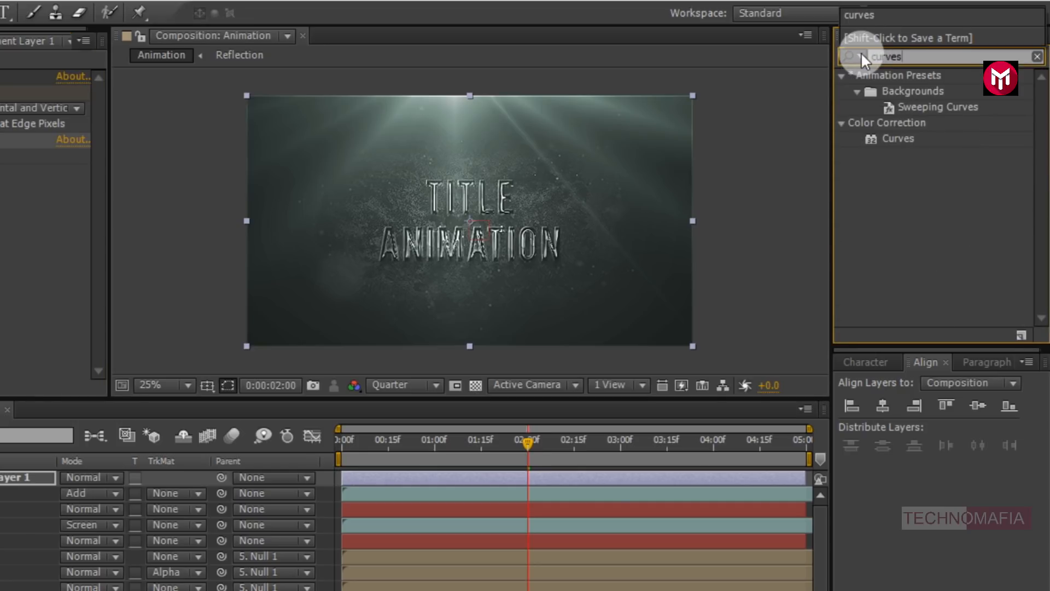
double_click(898, 139)
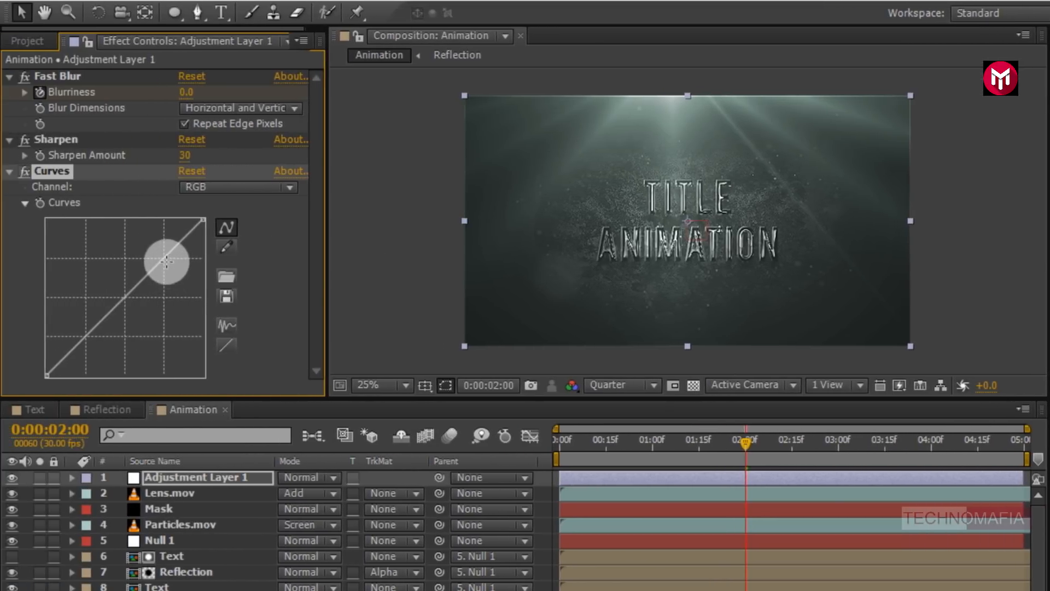
drag(166, 262, 161, 252)
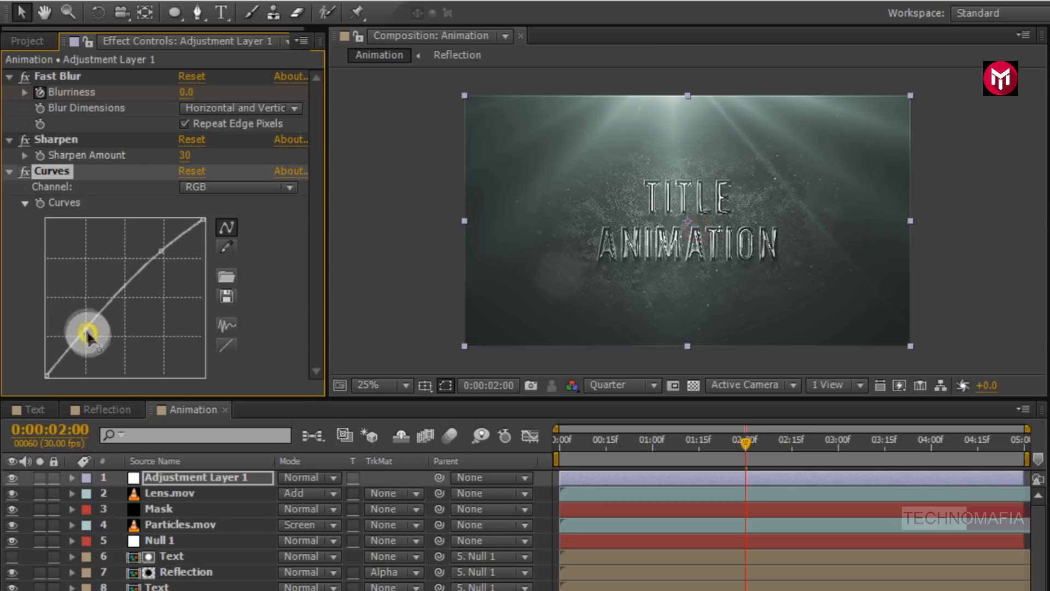
drag(86, 330, 92, 345)
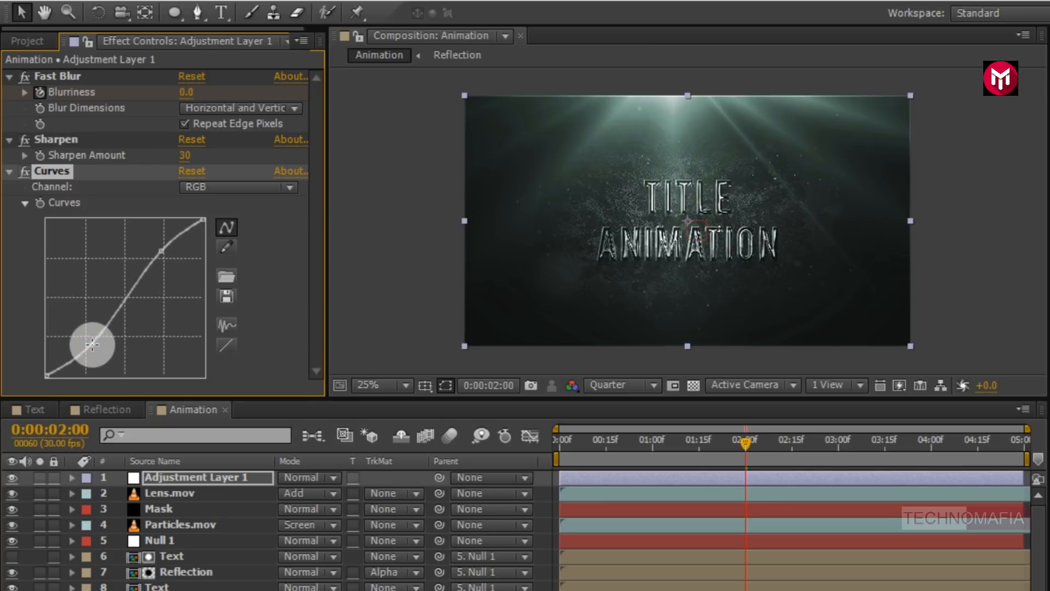
drag(92, 345, 99, 344)
- Switch Curves to the Blue channel and raise the shadow end of the blue curve slightly
click(212, 185)
click(216, 270)
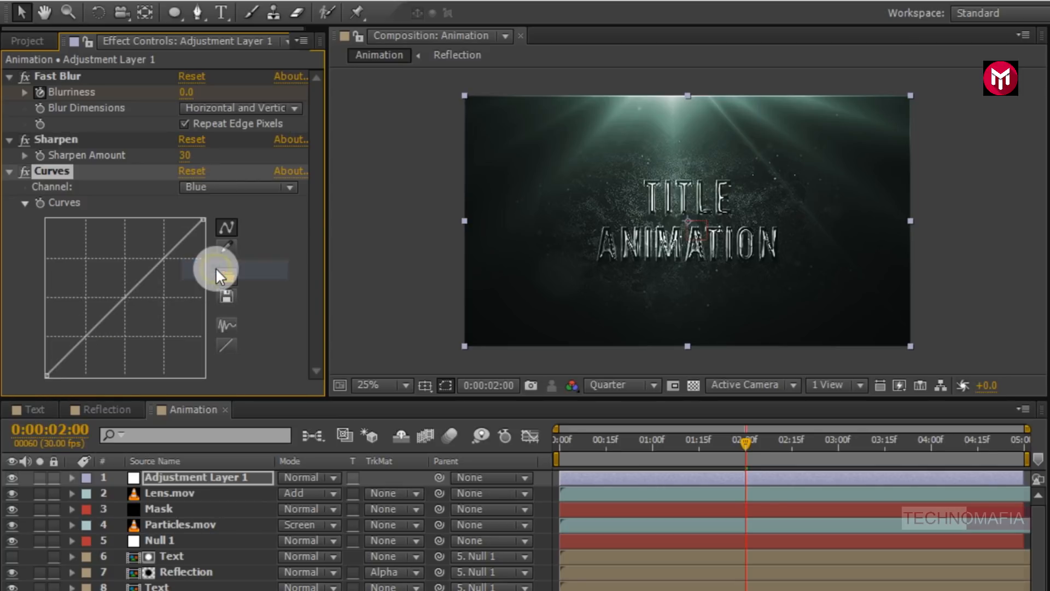
mouse_move(47, 375)
mouse_down()
mouse_move(45, 351)
mouse_move(48, 364)
mouse_up()
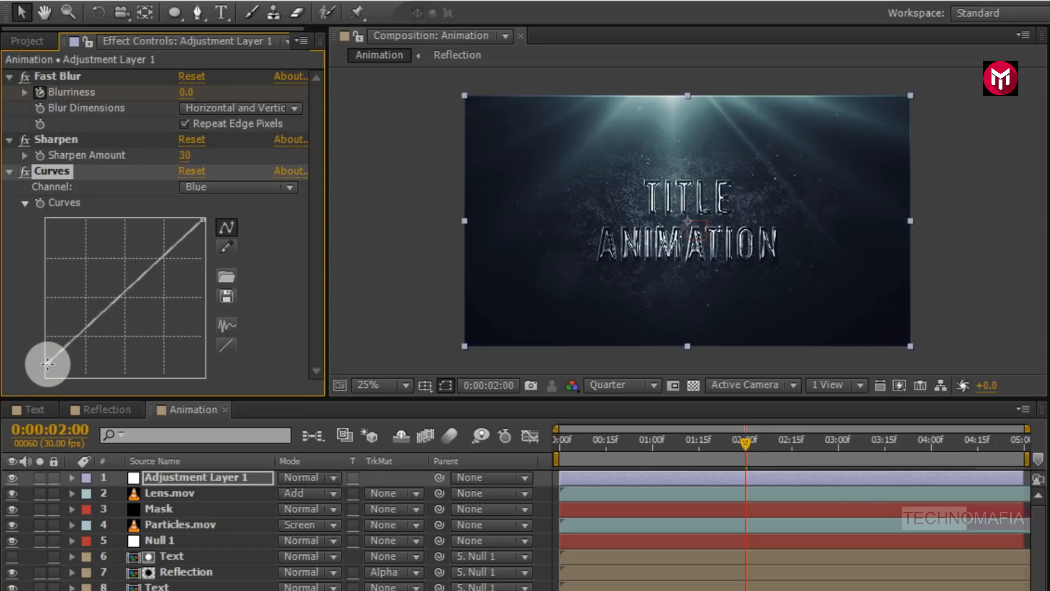
- Nudge the blue curve's shadow point slightly, then collapse the Fast Blur, Sharpen and Curves effects
drag(47, 361, 47, 363)
click(9, 171)
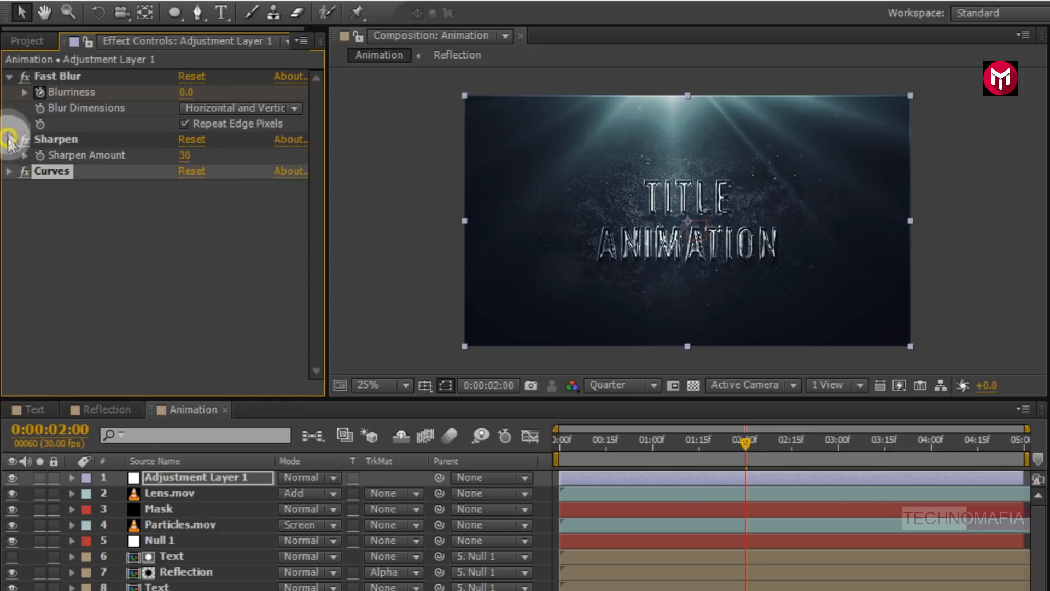
click(9, 137)
click(9, 77)
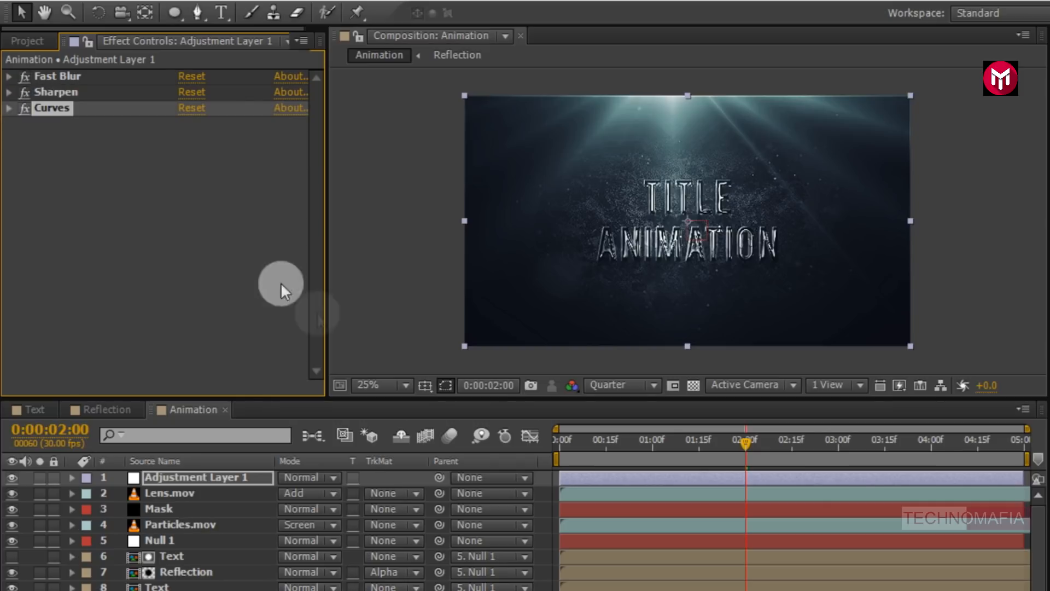
- Preview the animation from the start of the timeline
click(558, 438)
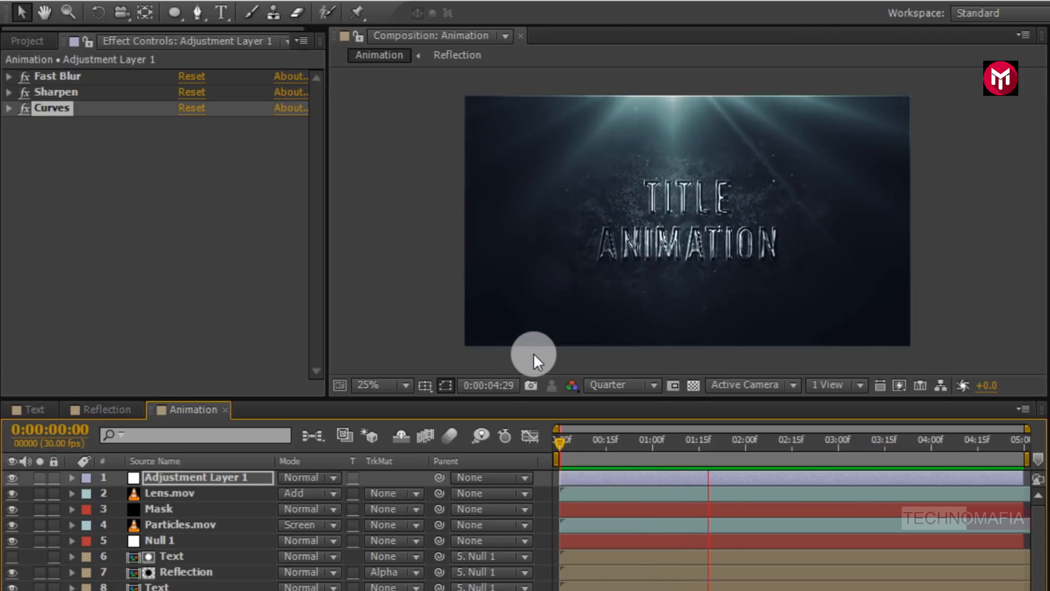
key(space)
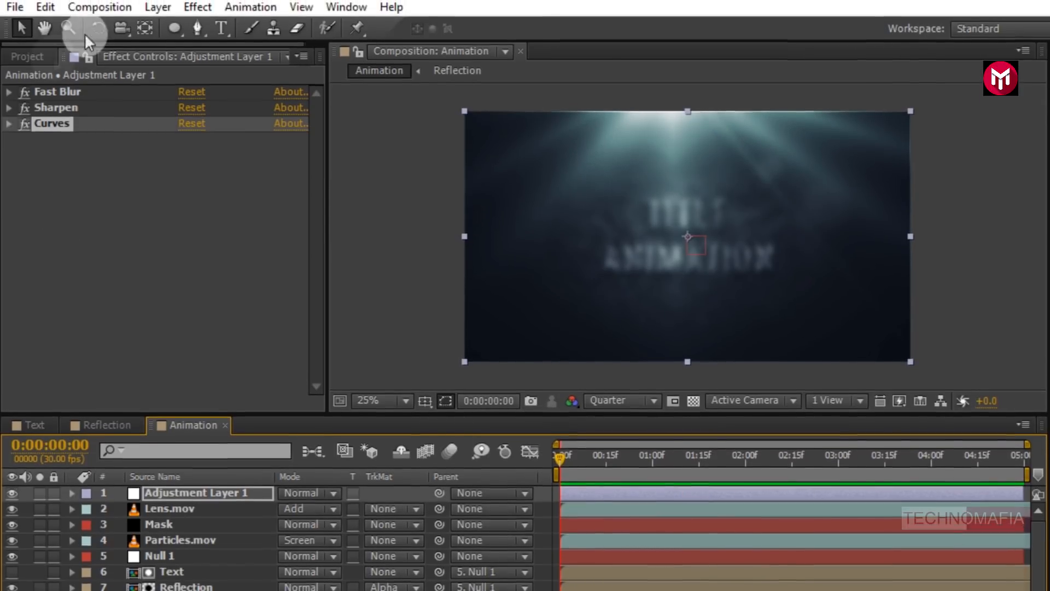
- Create a new composition named Final at 1920 x 1080, 30 fps, 5 seconds long
click(100, 9)
click(120, 34)
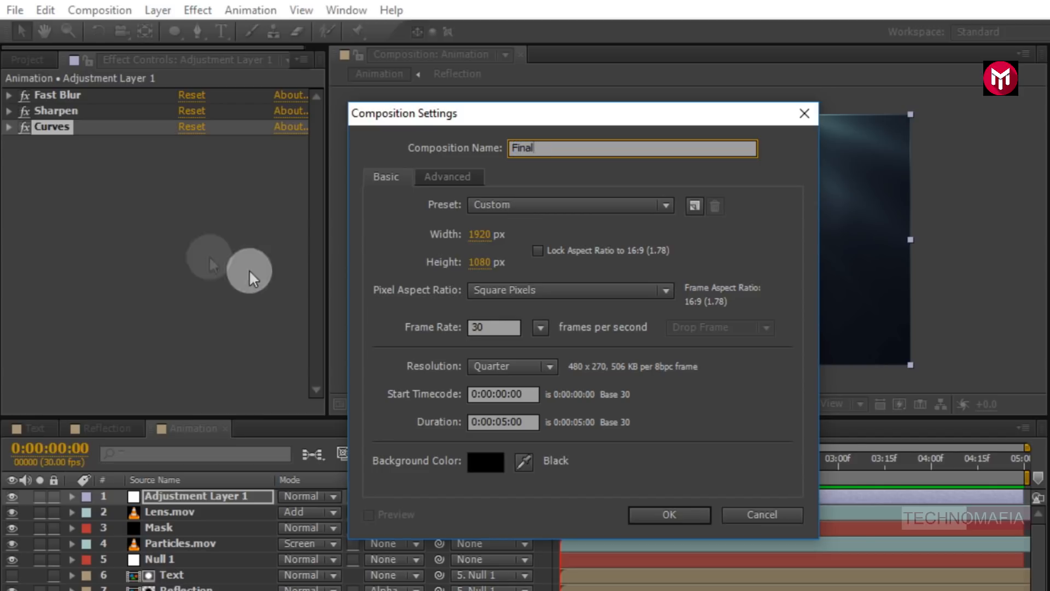
click(643, 508)
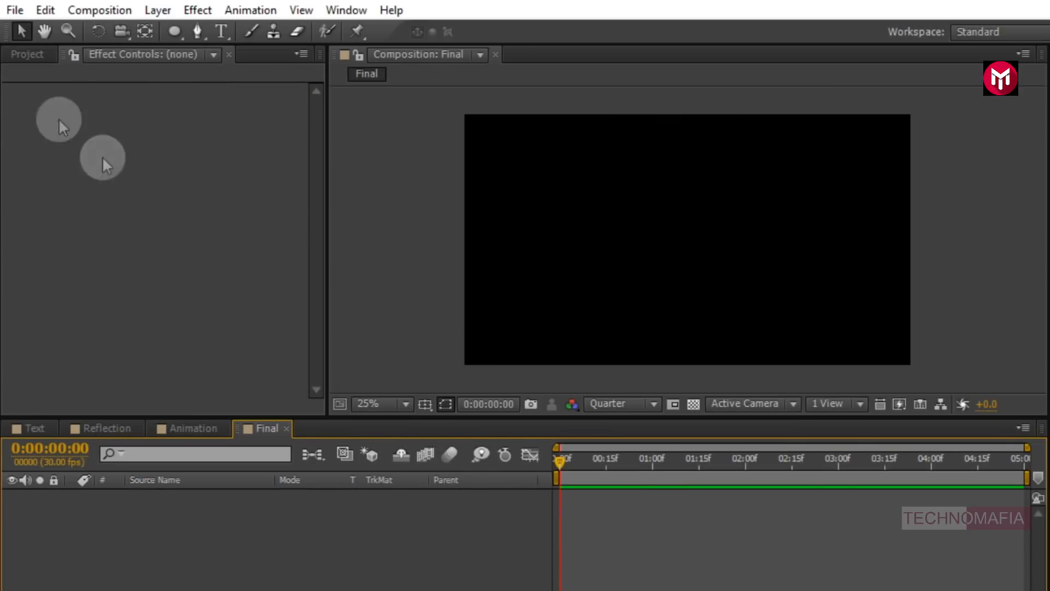
- Add the Animation composition from the project into the Final composition's timeline
click(28, 55)
drag(64, 222, 161, 517)
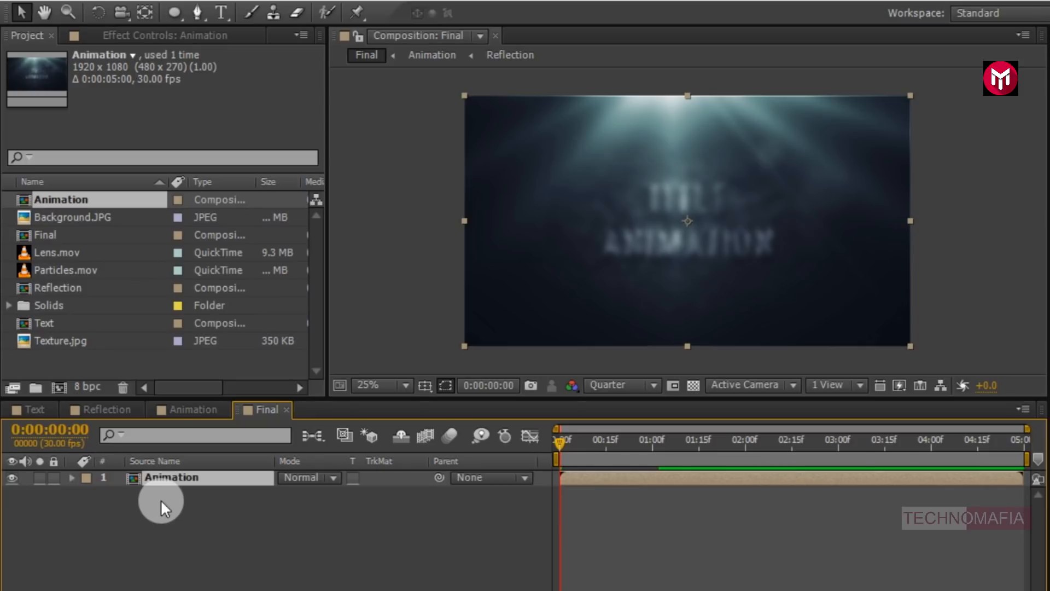
- Create a new black comp-sized solid layer named Frame in the Final composition
right_click(162, 511)
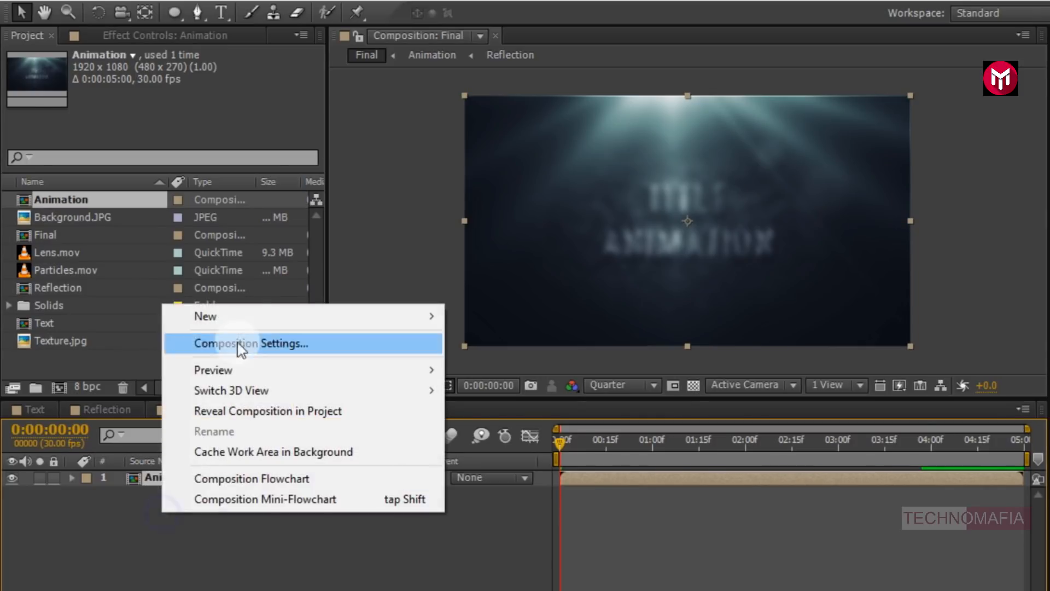
mouse_move(237, 326)
click(487, 363)
text(Frame)
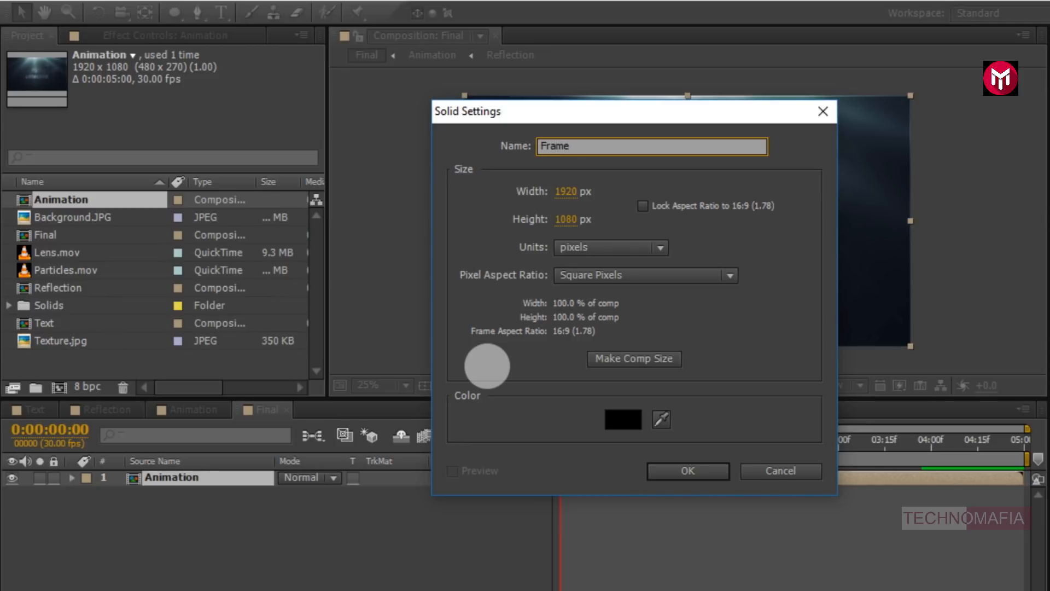
click(662, 470)
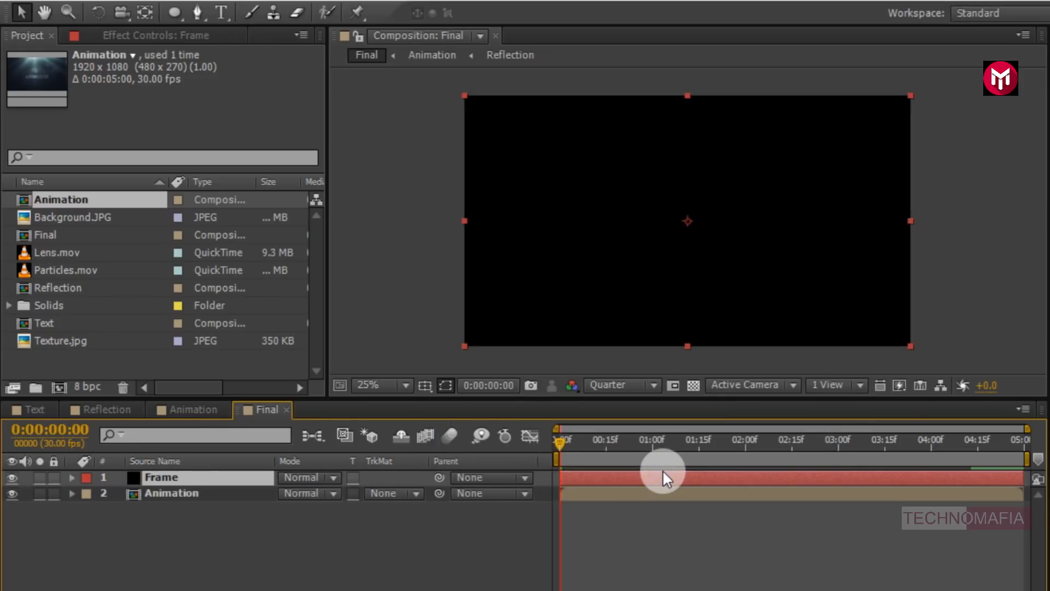
- Using the safe-area guides, draw a rectangle mask on the Frame solid spanning the full width, inset from top and bottom
click(444, 385)
click(438, 406)
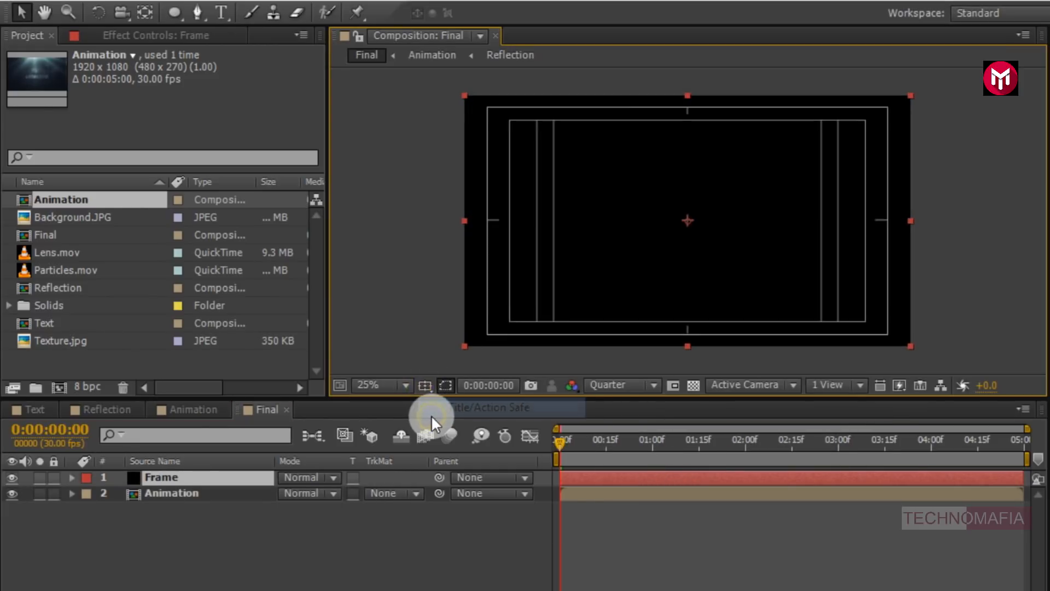
drag(178, 12, 224, 14)
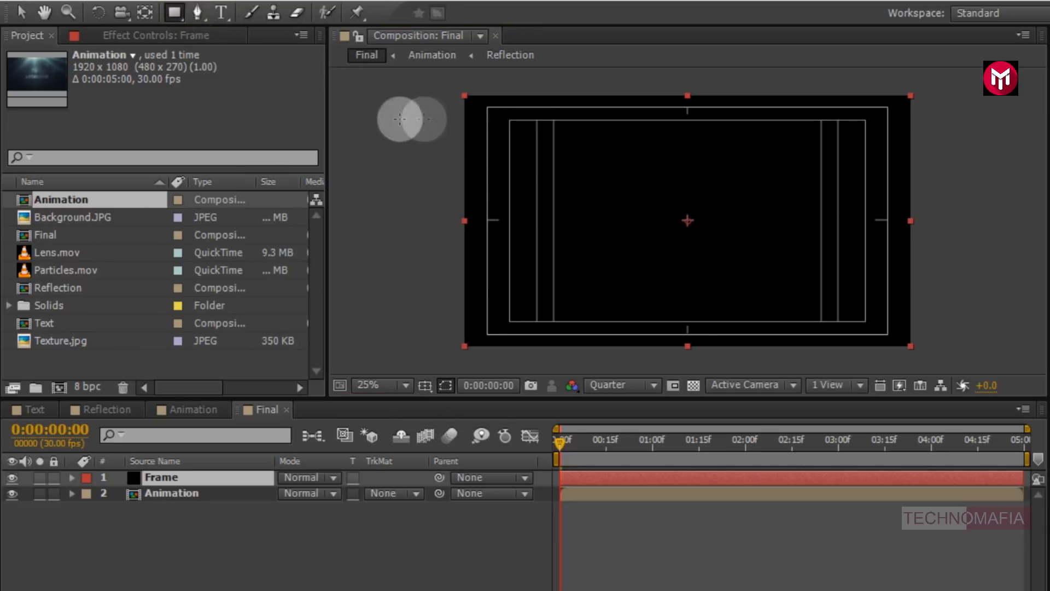
drag(449, 122, 915, 321)
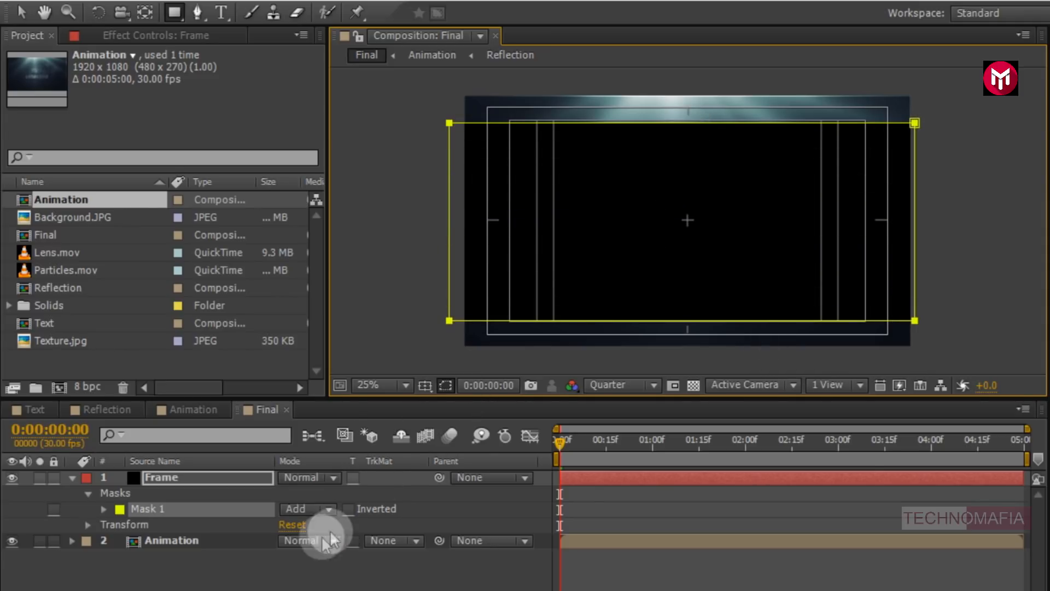
- Set the Frame layer's Mask 1 mode to Subtract to create letterbox bars, then collapse the layer
click(294, 510)
click(305, 412)
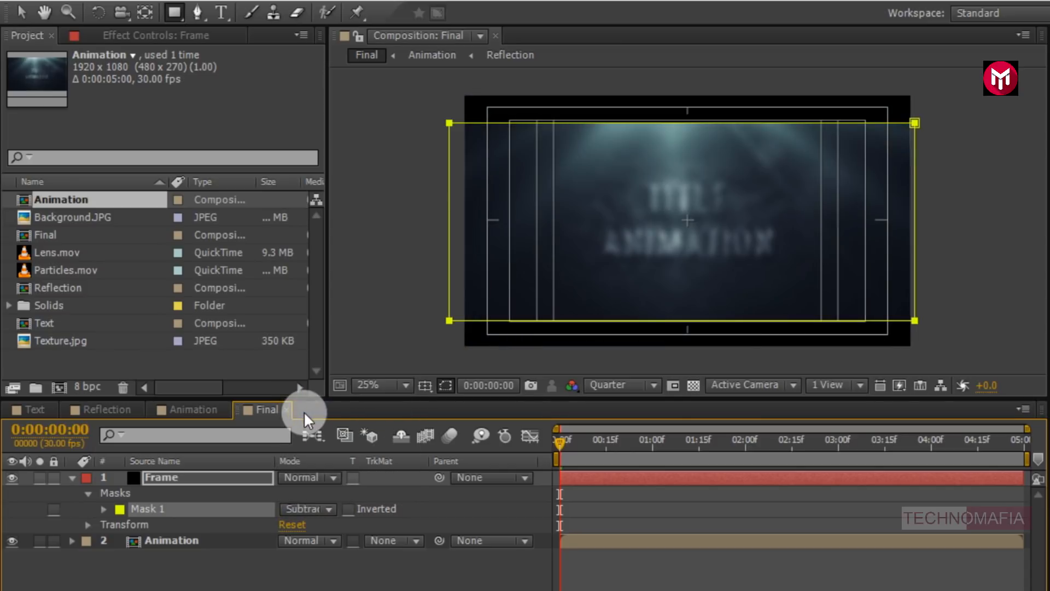
click(72, 478)
click(166, 521)
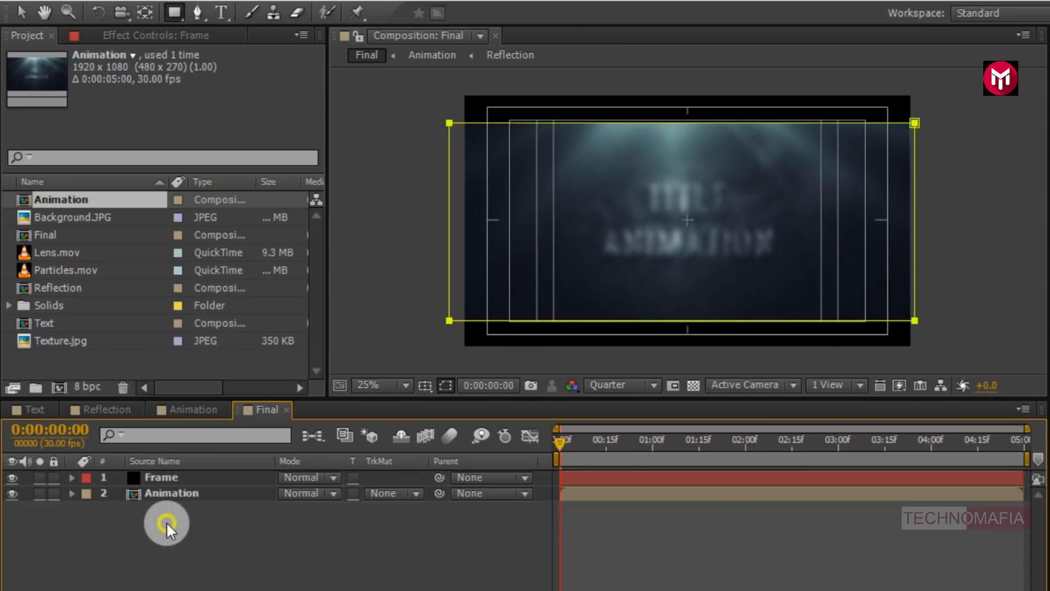
- Hide the safe-area guides and preview the letterboxed Final composition
click(425, 386)
click(434, 403)
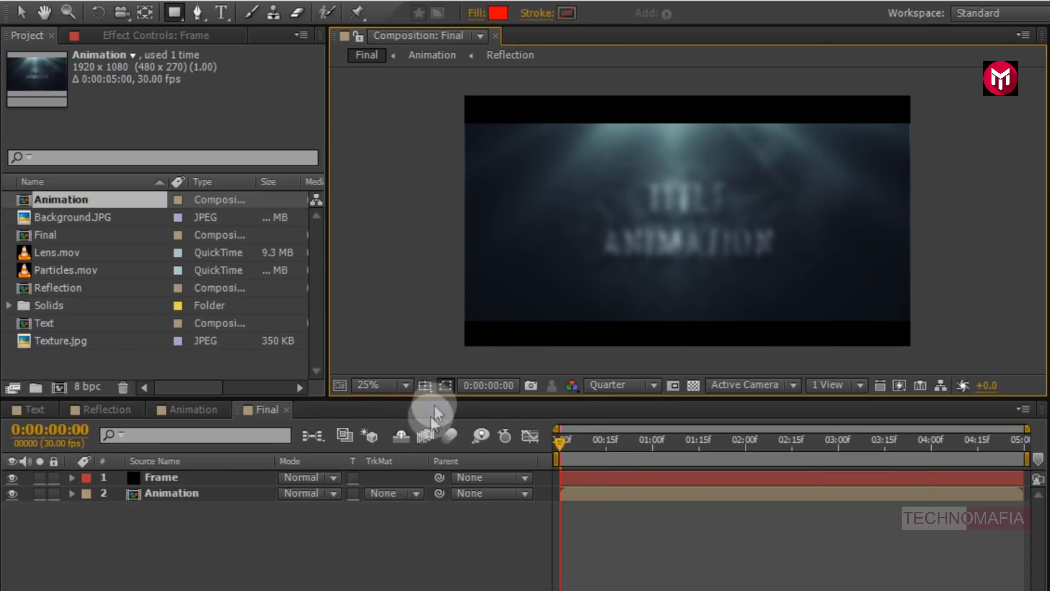
key(KP_0)
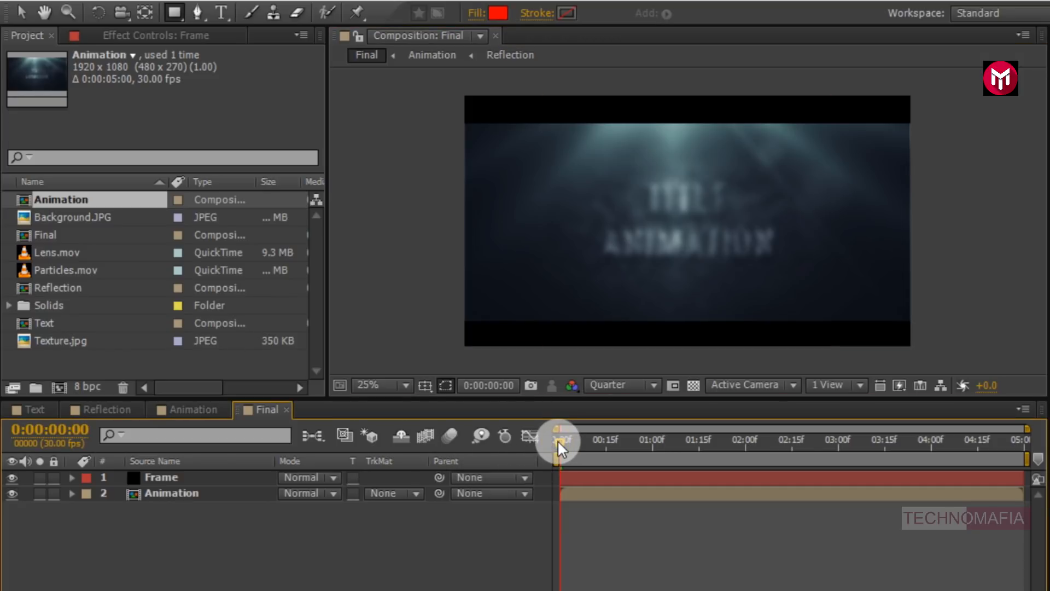